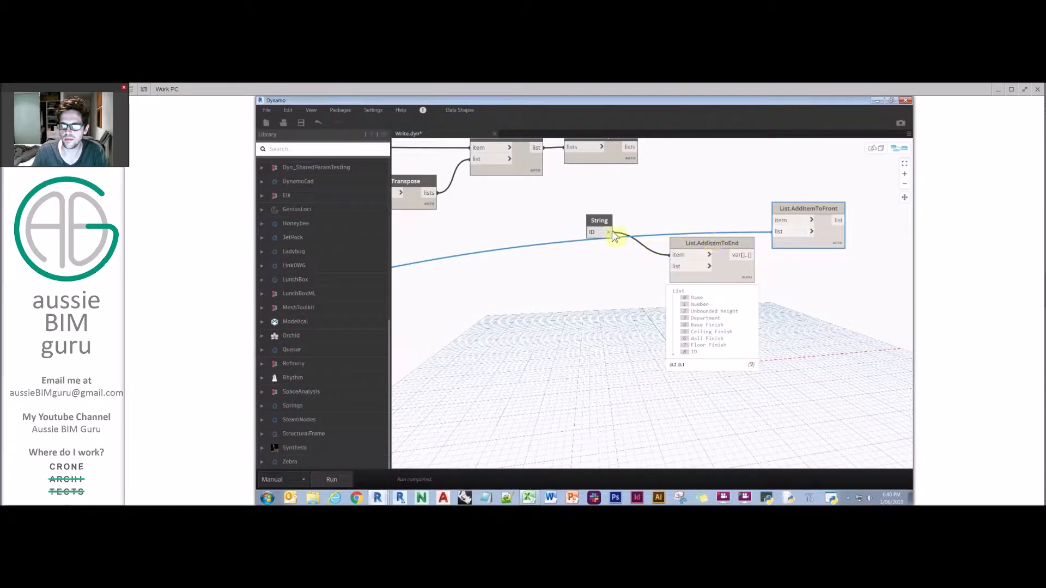
- Wire the ID string into the item input of List.AddItemToFront and delete the List.AddItemToEnd node
{"action": "left_click", "coordinate": [735, 246]}
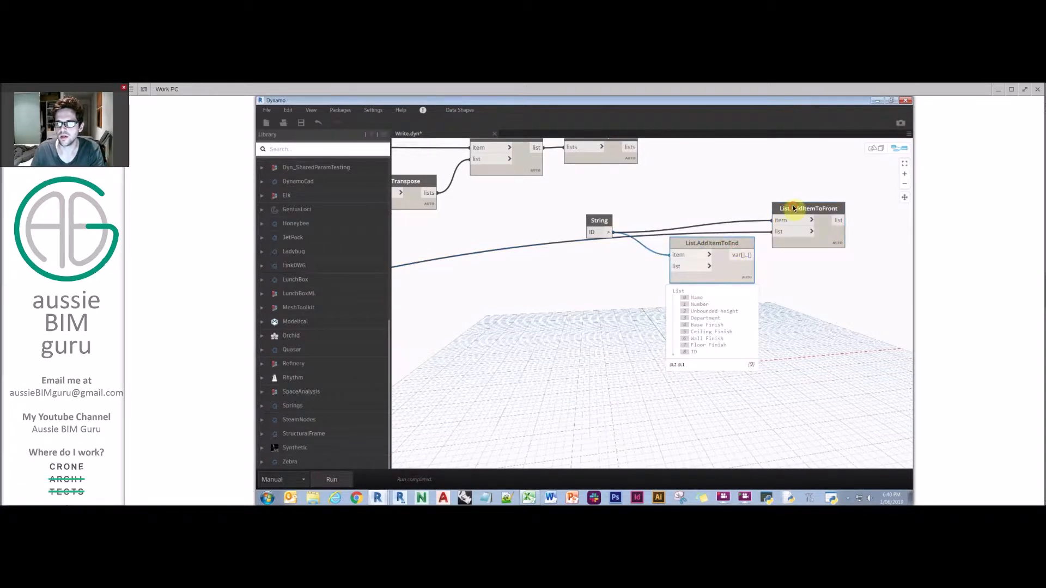
{"action": "key", "text": "Delete"}
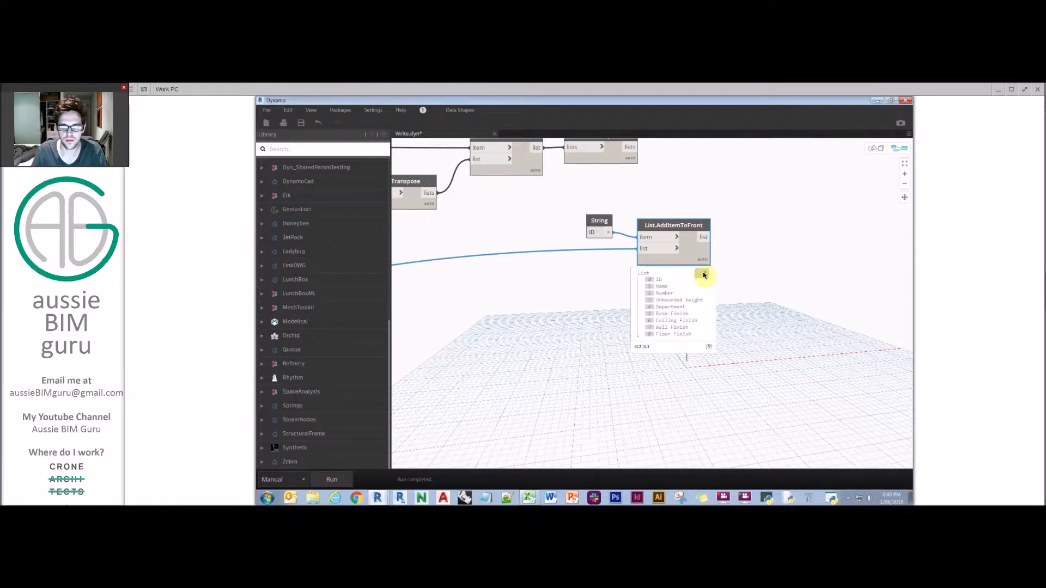
- Add another List.AddItemToFront node, feeding the ID-prefixed header list into item and the List.Transpose output into list
{"action": "middle_click_drag", "start_coordinate": [711, 167], "coordinate": [684, 265]}
{"action": "right_click", "coordinate": [685, 266]}
{"action": "type", "text": "ADD ITEM"}
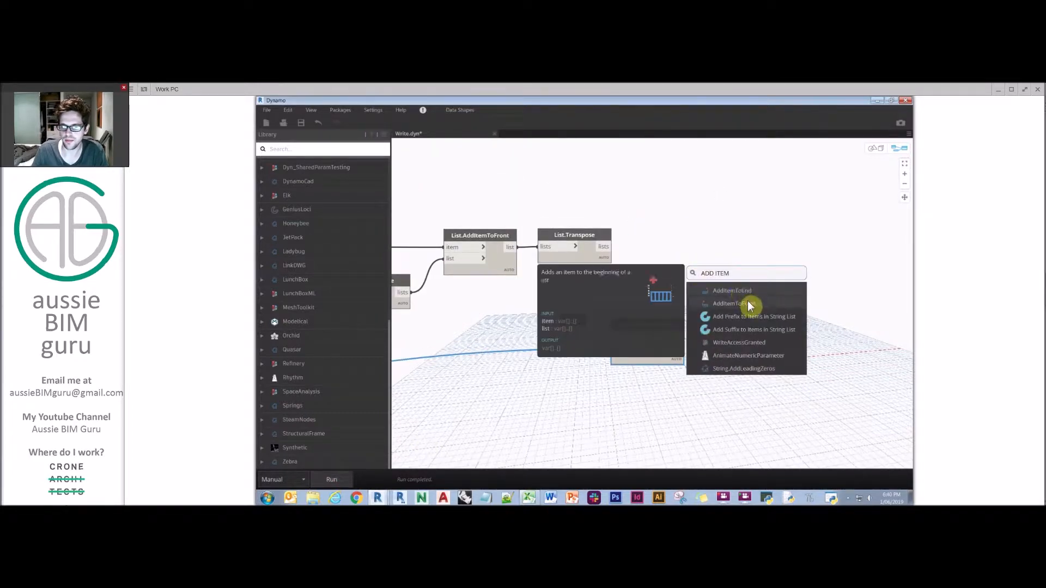
{"action": "left_click", "coordinate": [744, 304]}
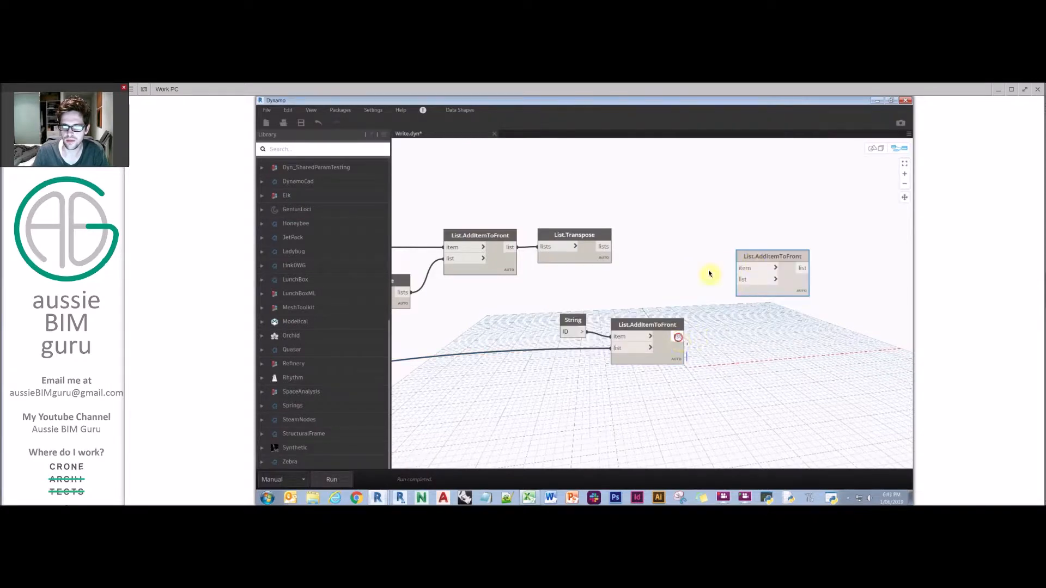
{"action": "left_click", "coordinate": [743, 267]}
{"action": "left_click", "coordinate": [747, 280]}
{"action": "left_click", "coordinate": [604, 247]}
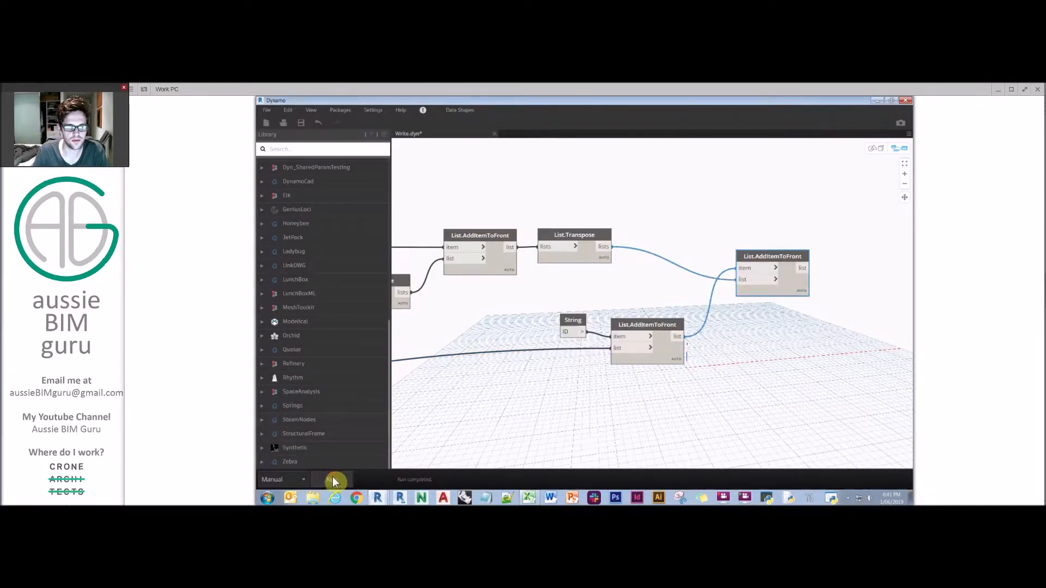
- Run the graph and examine the combined header and room lists in the new List.AddItemToFront output preview
{"action": "mouse_move", "coordinate": [802, 302]}
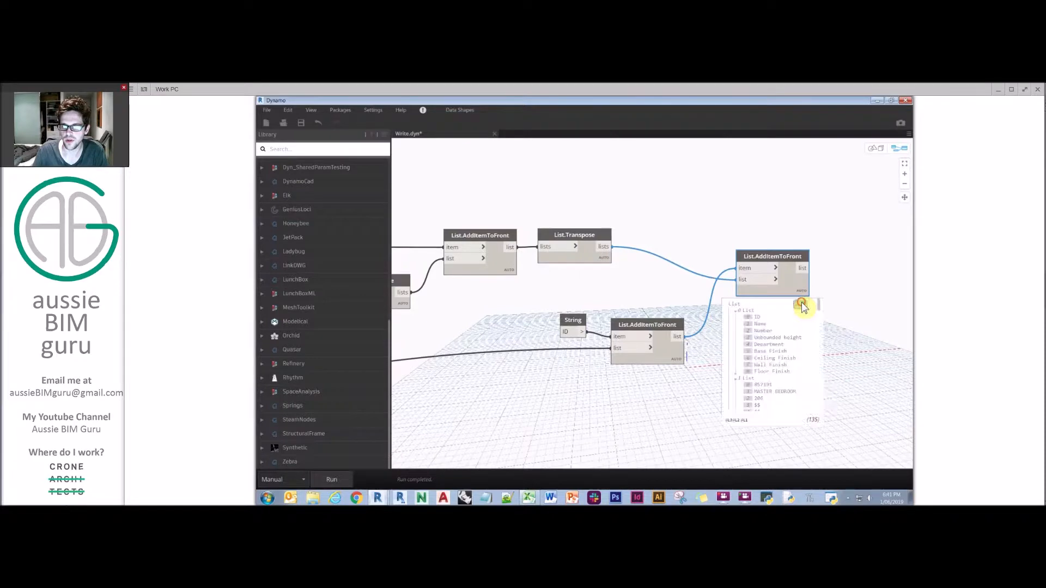
{"action": "scroll", "coordinate": [783, 329], "scroll_direction": "down", "scroll_amount": 2}
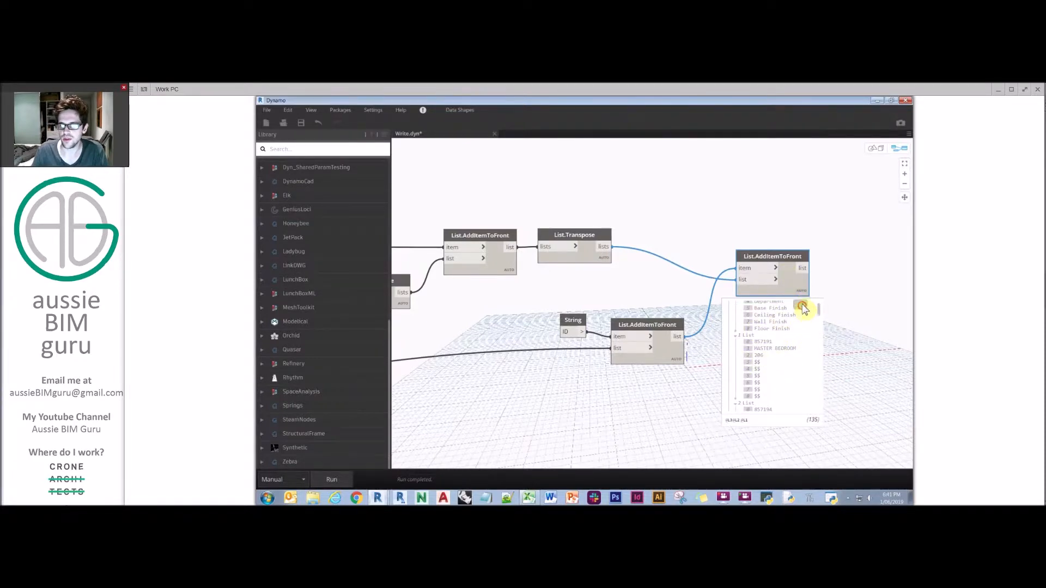
{"action": "scroll", "coordinate": [716, 322], "scroll_direction": "down", "scroll_amount": 5}
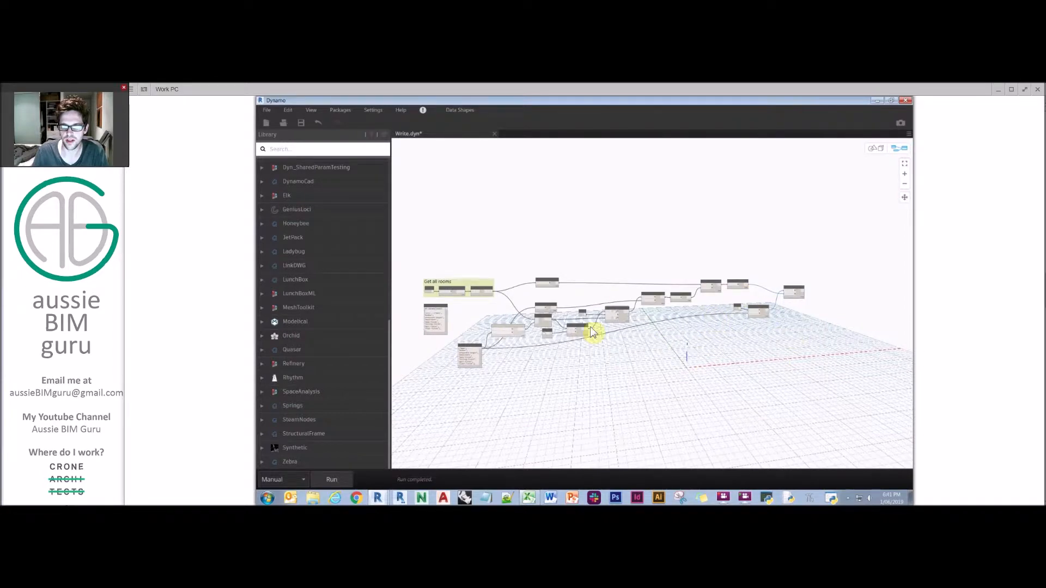
- Add a Data.ExportExcel node and place it beside the final List.AddItemToFront node
{"action": "scroll", "coordinate": [651, 278], "scroll_direction": "up", "scroll_amount": 5}
{"action": "right_click", "coordinate": [652, 275]}
{"action": "type", "text": "EXPORT TO EXCEL"}
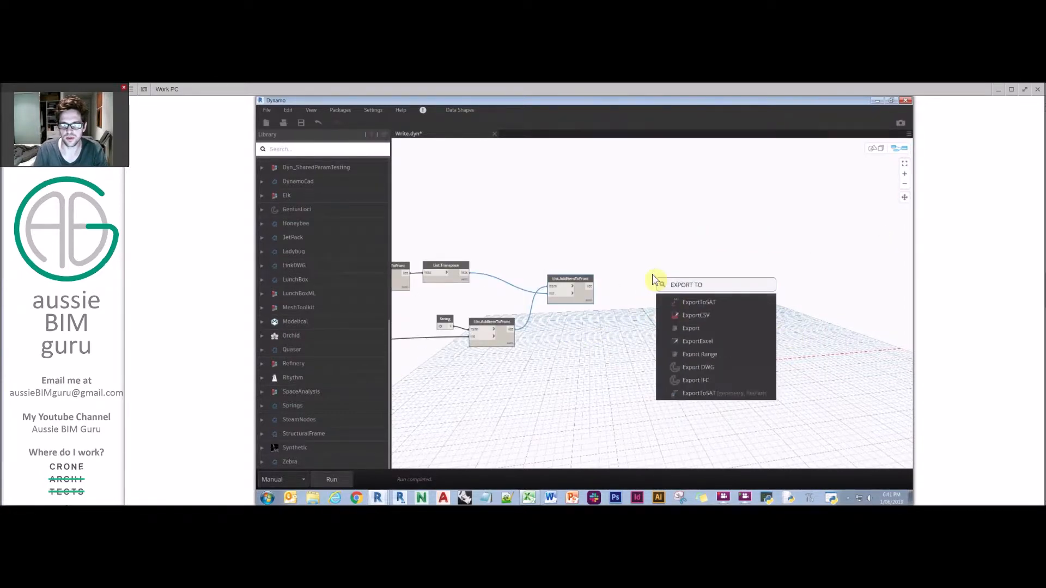
{"action": "left_click", "coordinate": [720, 304]}
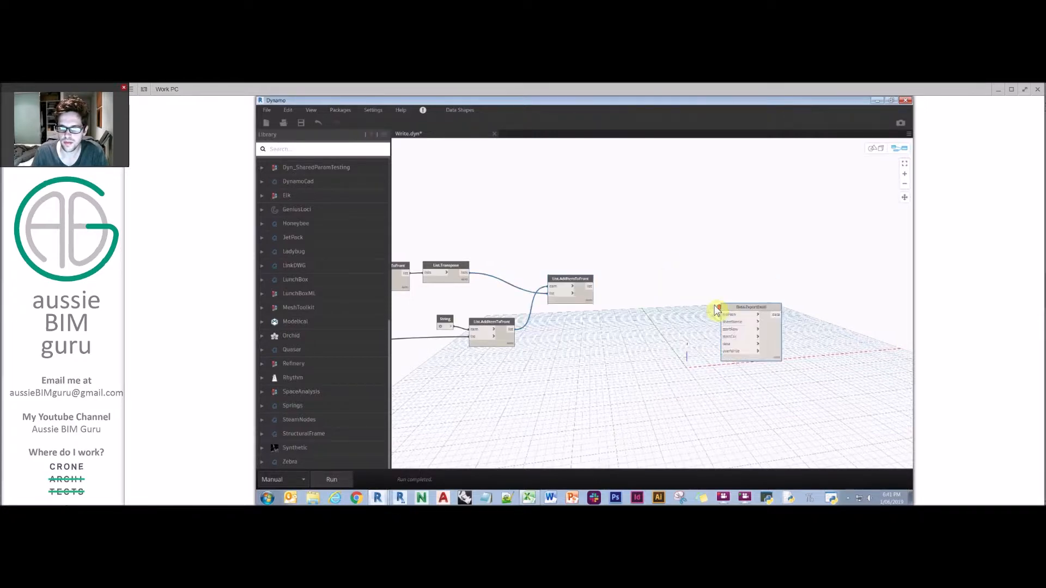
{"action": "scroll", "coordinate": [717, 305], "scroll_direction": "up", "scroll_amount": 3}
{"action": "left_click_drag", "start_coordinate": [729, 305], "coordinate": [647, 233]}
- Add a File Path node and position it ahead of the Data.ExportExcel node
{"action": "right_click", "coordinate": [590, 214]}
{"action": "type", "text": "FILE PATH"}
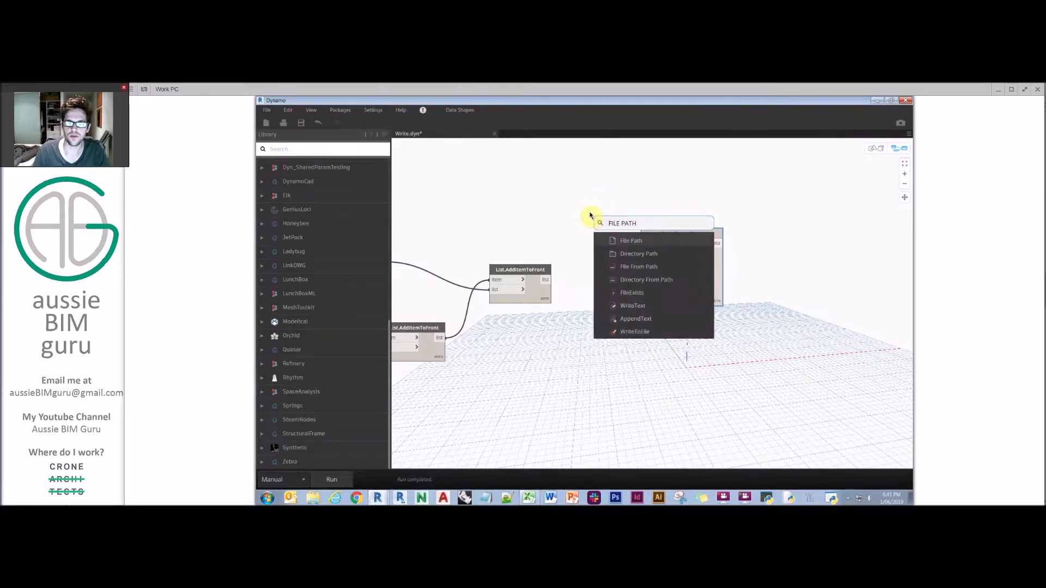
{"action": "left_click", "coordinate": [632, 241]}
{"action": "left_click_drag", "start_coordinate": [657, 256], "coordinate": [556, 202]}
- Point the File Path node to Sample.xlsx in the Desktop's Demo folder, and close that workbook in Excel
{"action": "left_click", "coordinate": [556, 202]}
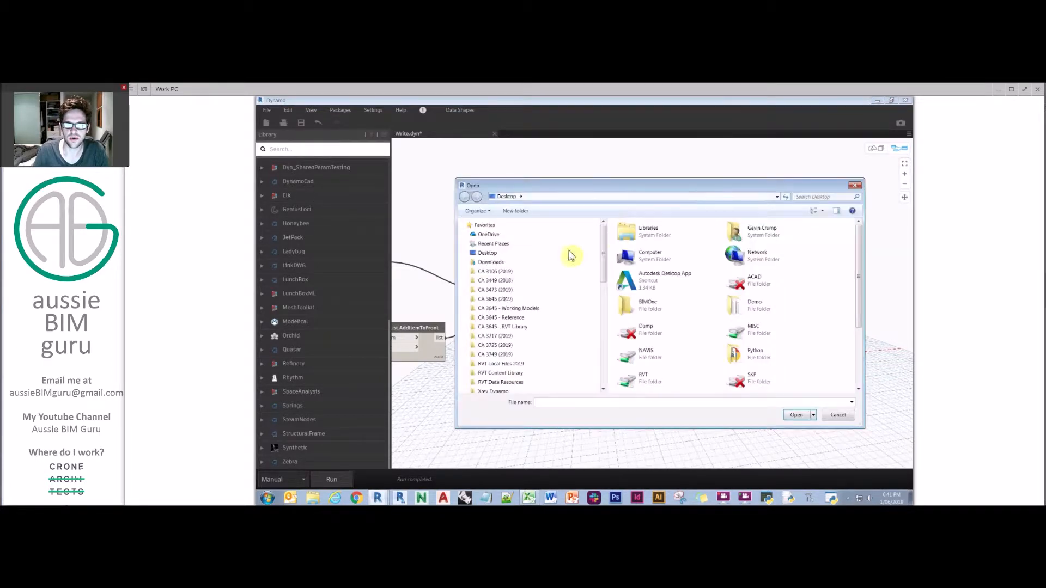
{"action": "left_click", "coordinate": [506, 245]}
{"action": "left_click", "coordinate": [501, 254]}
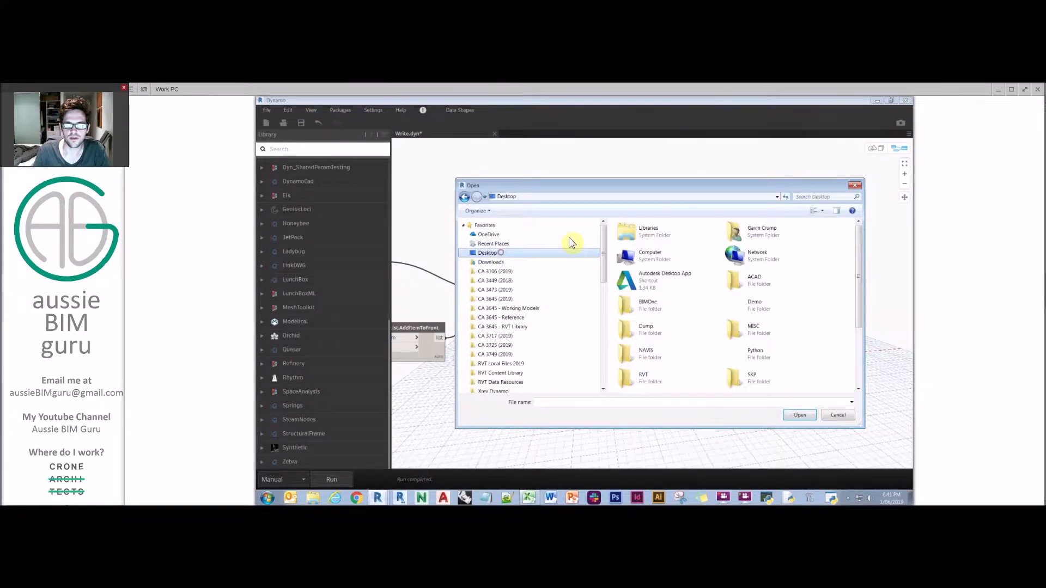
{"action": "double_click", "coordinate": [749, 303]}
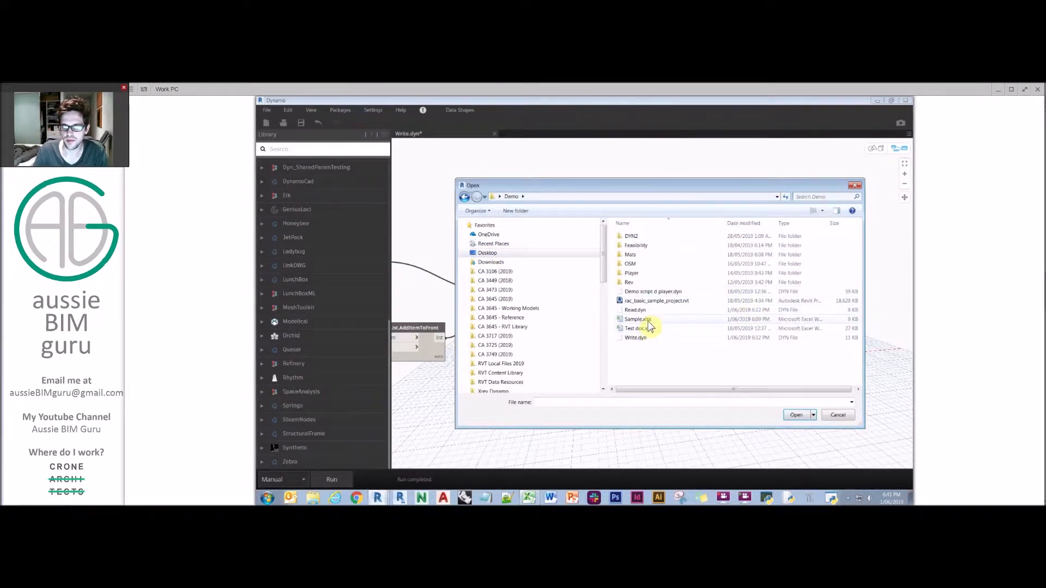
{"action": "double_click", "coordinate": [637, 319]}
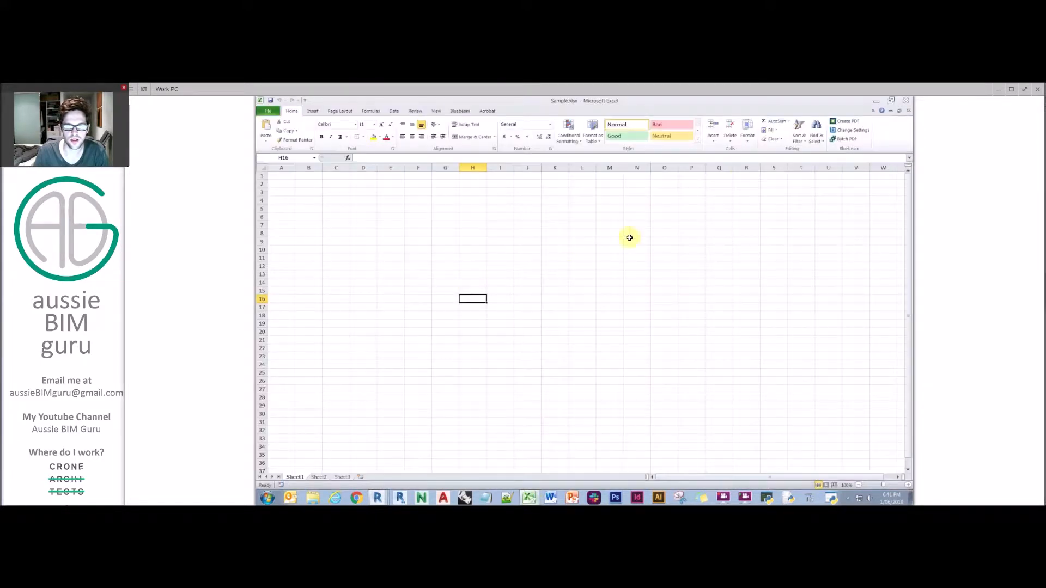
{"action": "left_click", "coordinate": [905, 101]}
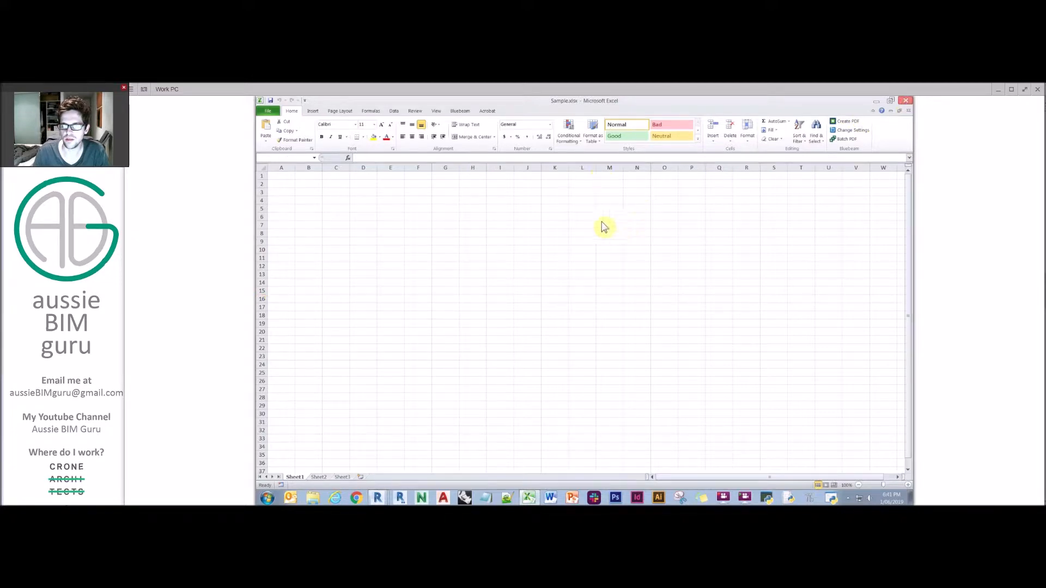
- Connect the File Path node to the filePath input of Data.ExportExcel and space the two nodes apart
{"action": "left_click", "coordinate": [571, 202]}
{"action": "left_click", "coordinate": [647, 242]}
{"action": "left_click_drag", "start_coordinate": [649, 241], "coordinate": [660, 215]}
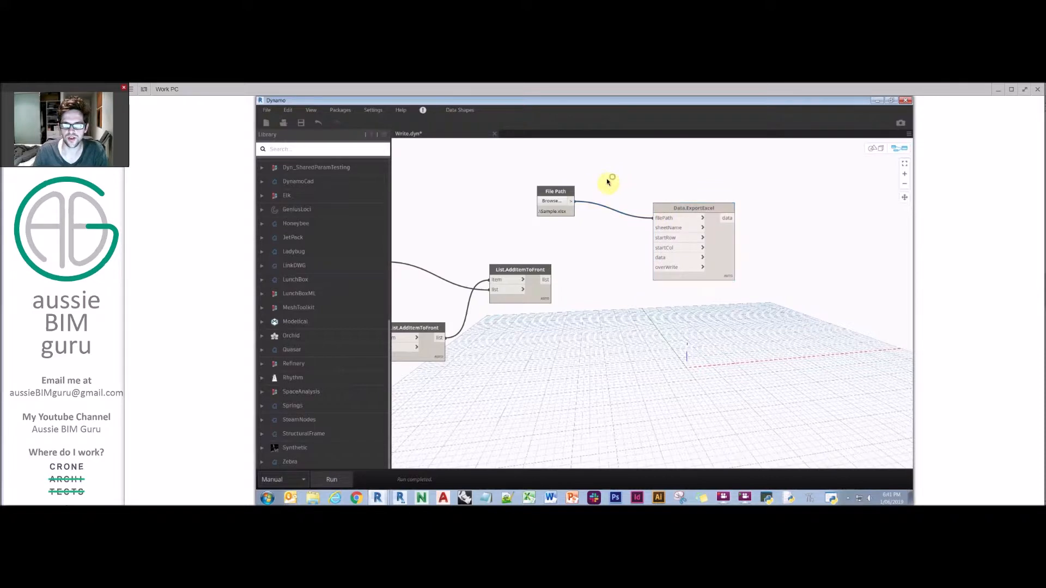
{"action": "left_click_drag", "start_coordinate": [556, 191], "coordinate": [561, 170]}
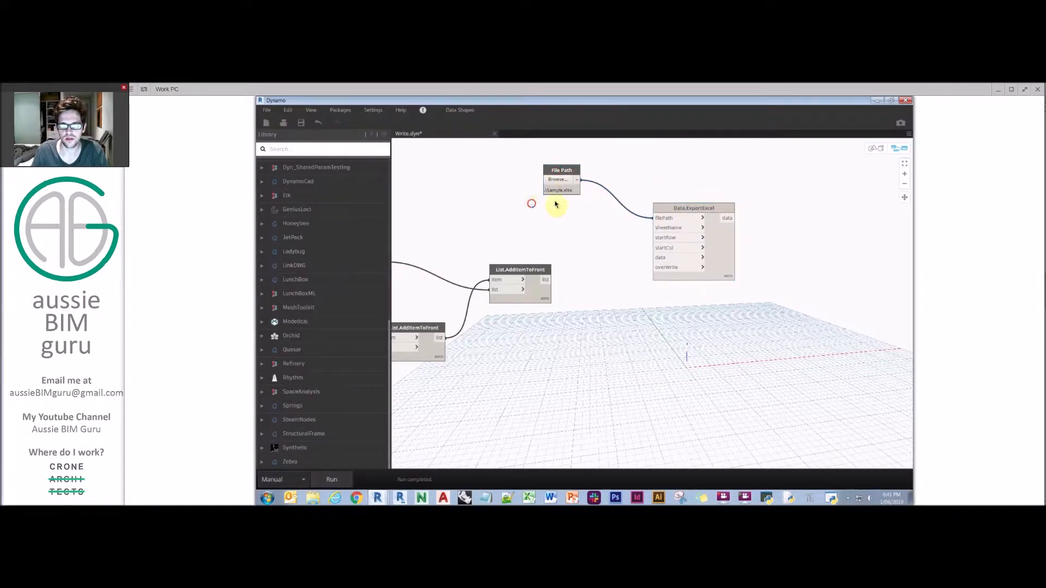
- Create a code block below the File Path node with the lines "Sheet1";, 1; and true;
{"action": "double_click", "coordinate": [532, 205]}
{"action": "type", "text": "\""}
{"action": "key", "text": "Caps_Lock"}
{"action": "type", "text": "S"}
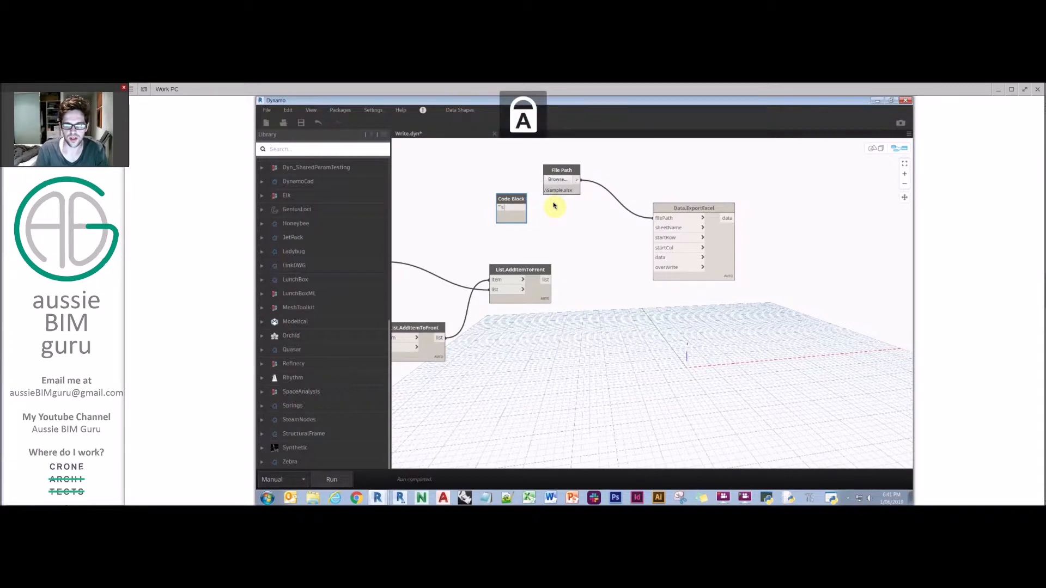
{"action": "type", "text": "HE"}
{"action": "key", "text": "Caps_Lock"}
{"action": "key", "text": "BackSpace"}
{"action": "key", "text": "BackSpace"}
{"action": "type", "text": "heet1\";"}
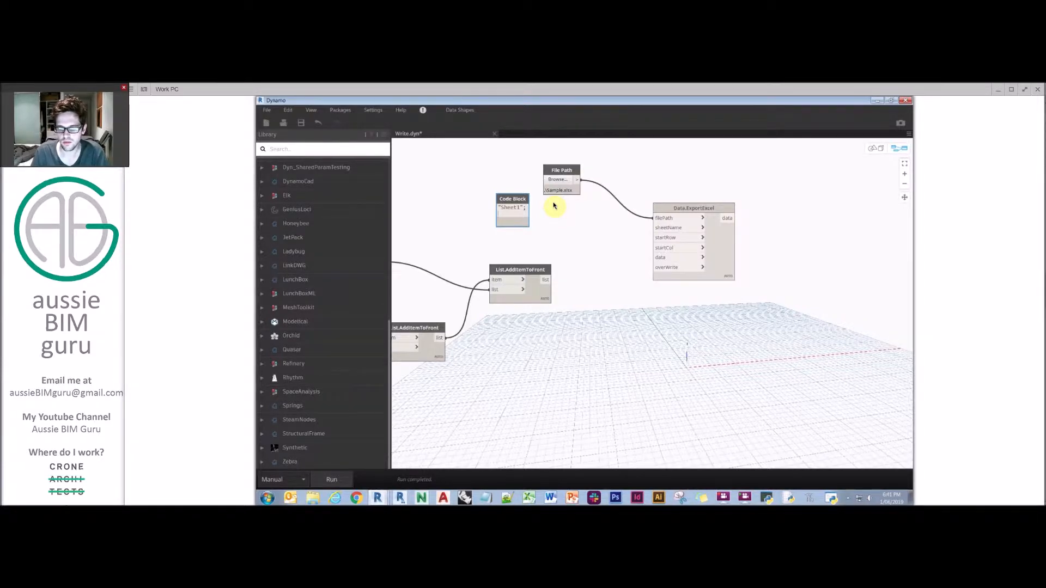
{"action": "type", "text": "1;"}
{"action": "key", "text": "Return"}
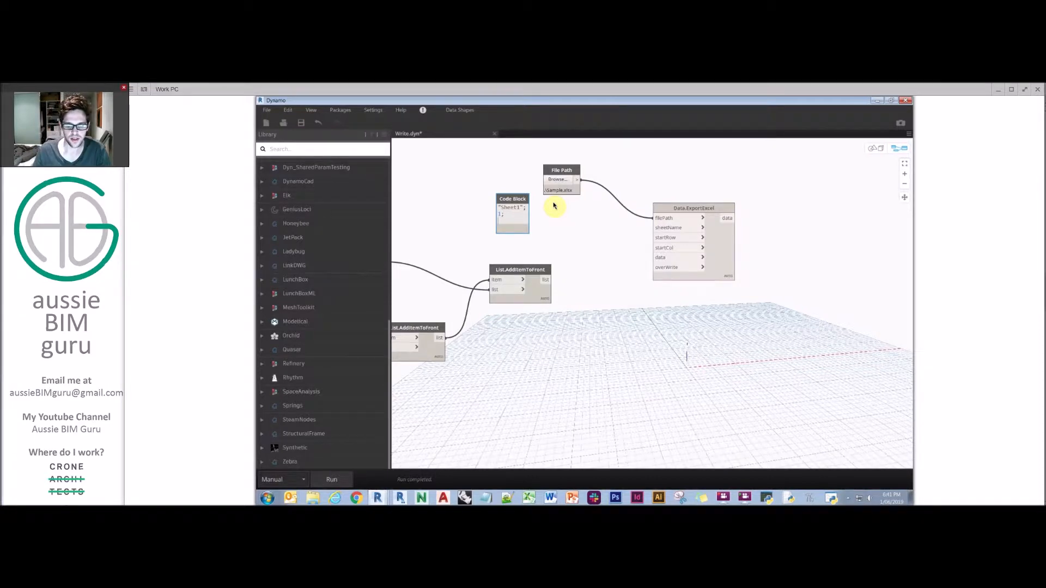
{"action": "left_click", "coordinate": [549, 228]}
- Wire the code block to sheetName, startRow, startCol and overWrite with the start number set to 0, and the final list to data
{"action": "left_click_drag", "start_coordinate": [529, 210], "coordinate": [655, 228]}
{"action": "mouse_move", "coordinate": [576, 225]}
{"action": "left_mouse_down"}
{"action": "mouse_move", "coordinate": [645, 234]}
{"action": "mouse_move", "coordinate": [664, 248]}
{"action": "mouse_move", "coordinate": [578, 226]}
{"action": "left_mouse_up"}
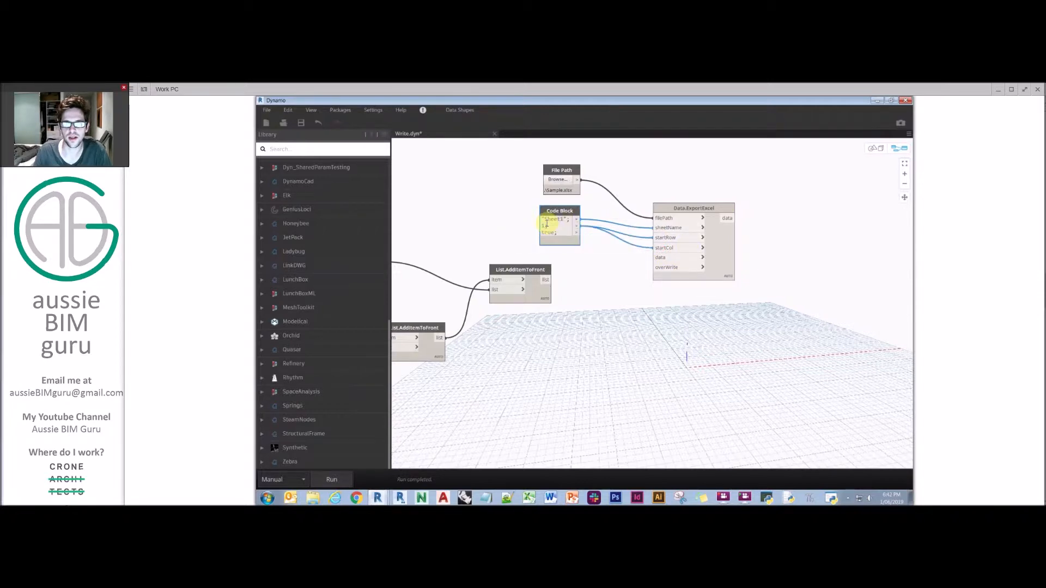
{"action": "left_click", "coordinate": [593, 245]}
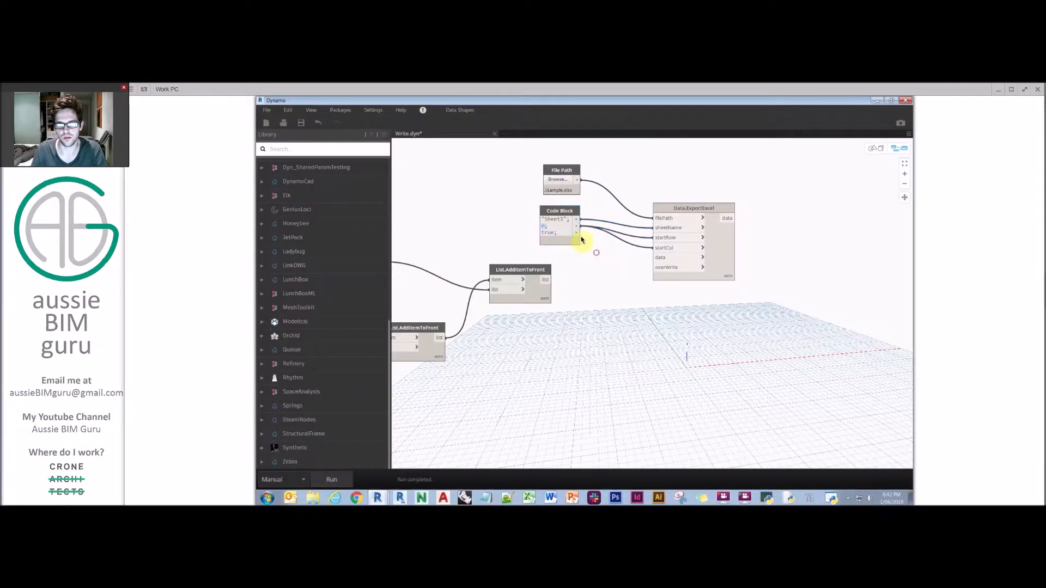
{"action": "left_click_drag", "start_coordinate": [576, 235], "coordinate": [552, 285]}
{"action": "scroll", "coordinate": [708, 295], "scroll_direction": "down", "scroll_amount": 5}
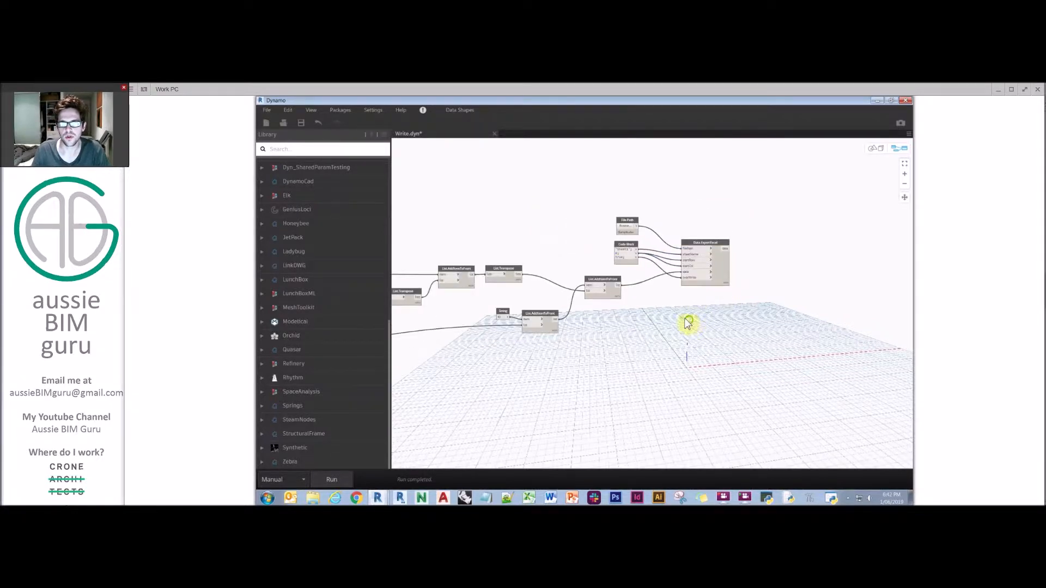
- Attach a Watch node to the Data.ExportExcel output, place it alongside, and run the graph to export the room data to Excel
{"action": "right_click", "coordinate": [654, 260]}
{"action": "type", "text": "watch"}
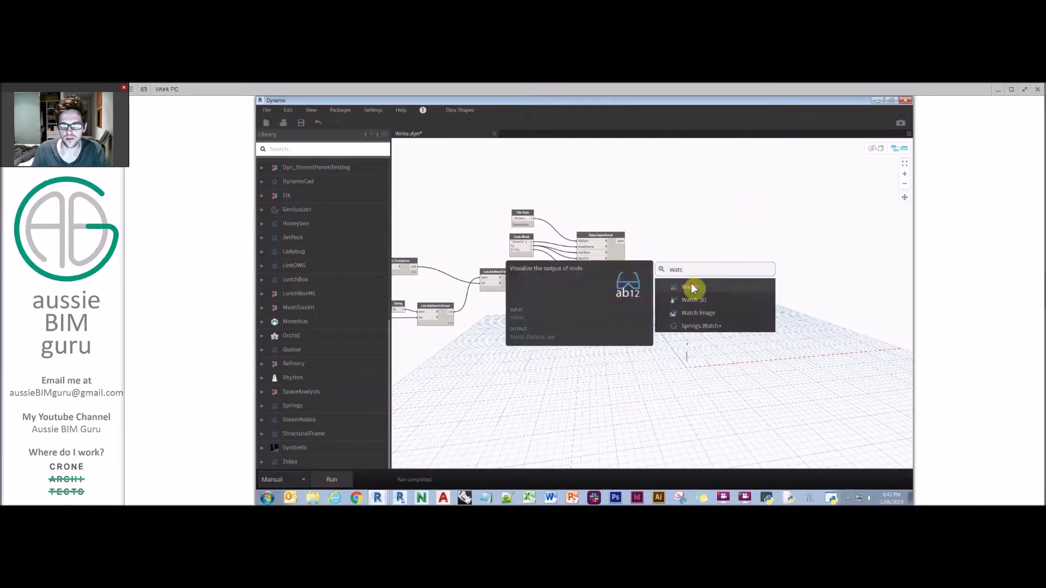
{"action": "left_click", "coordinate": [690, 287]}
{"action": "left_click", "coordinate": [693, 293]}
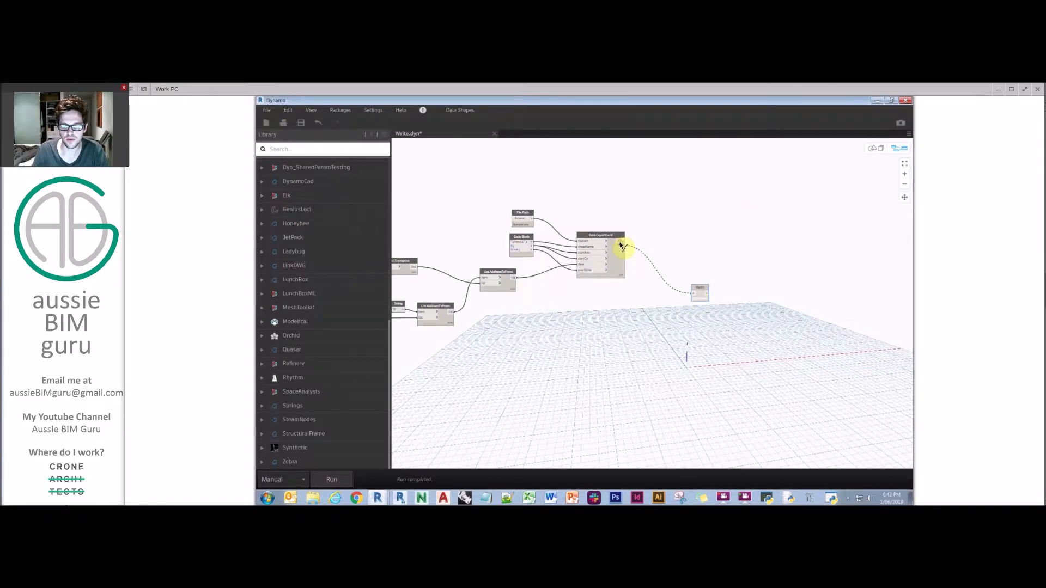
{"action": "left_click", "coordinate": [620, 243]}
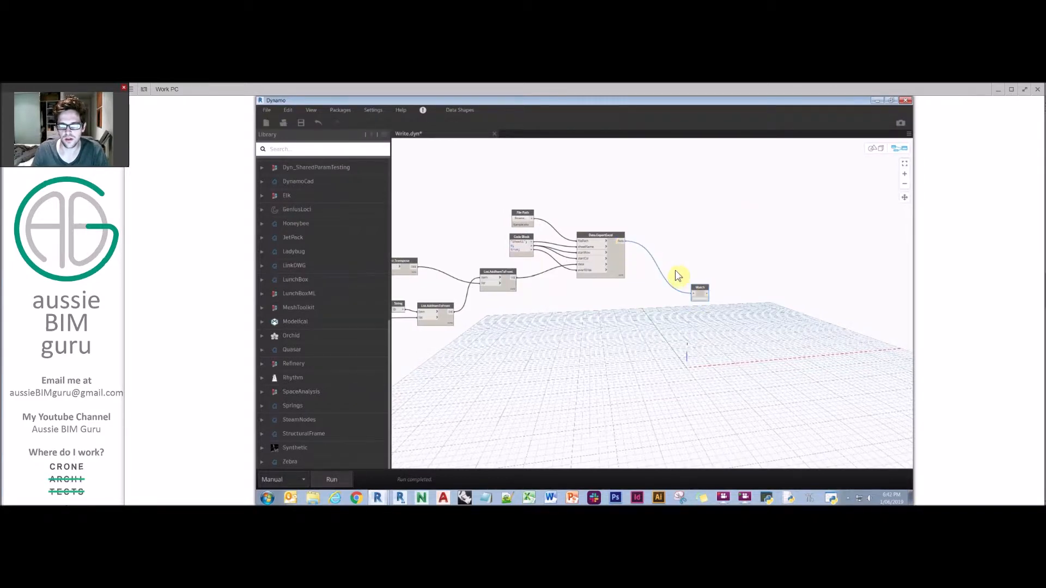
{"action": "left_click_drag", "start_coordinate": [698, 288], "coordinate": [640, 231]}
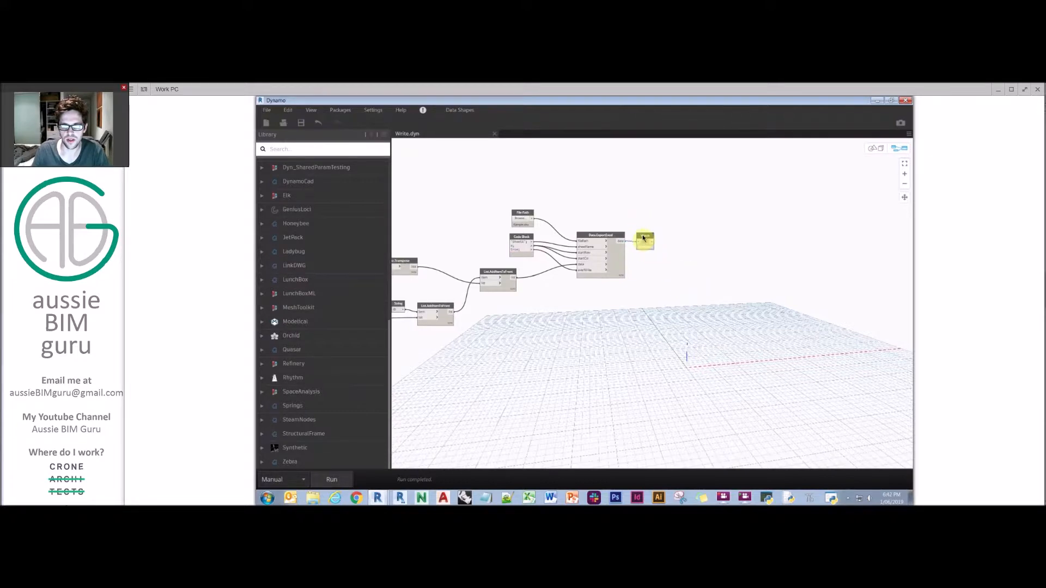
{"action": "left_click", "coordinate": [332, 480]}
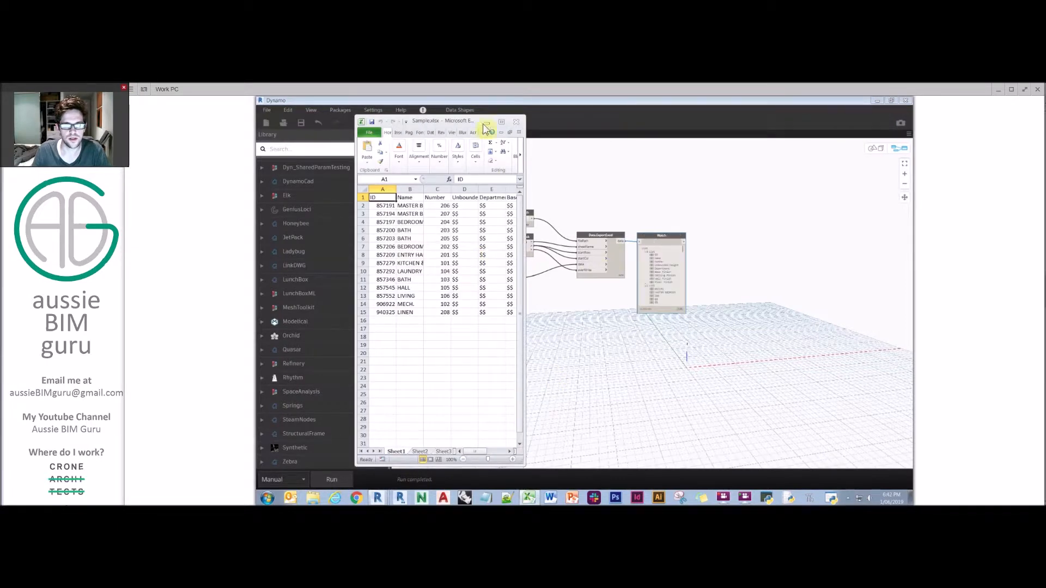
- Left-align and widen columns A to I of the exported room data in Sheet1
{"action": "left_click_drag", "start_coordinate": [281, 167], "coordinate": [496, 169]}
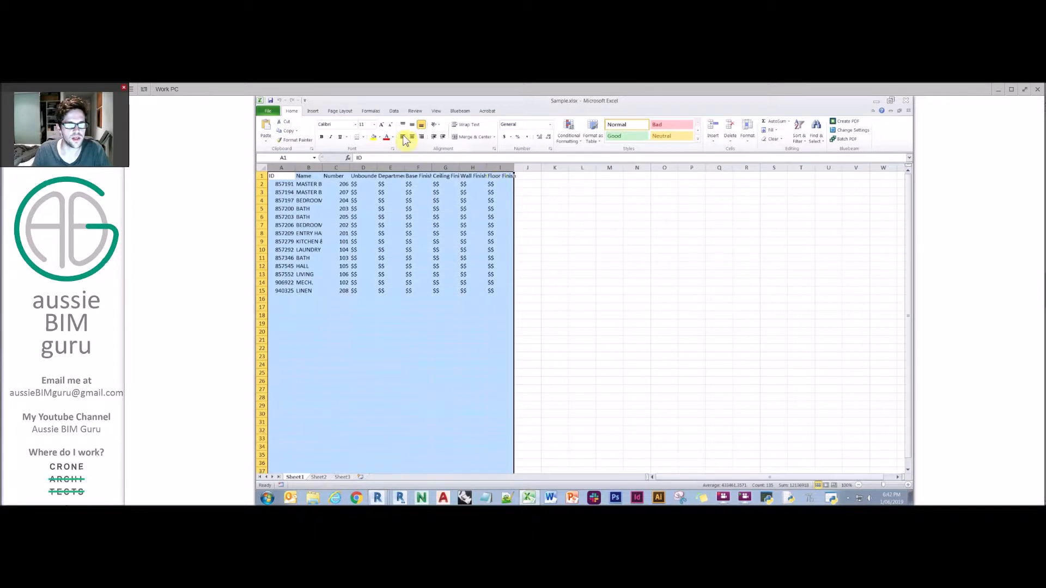
{"action": "left_click", "coordinate": [404, 137]}
{"action": "right_click", "coordinate": [424, 168]}
{"action": "left_click", "coordinate": [453, 259]}
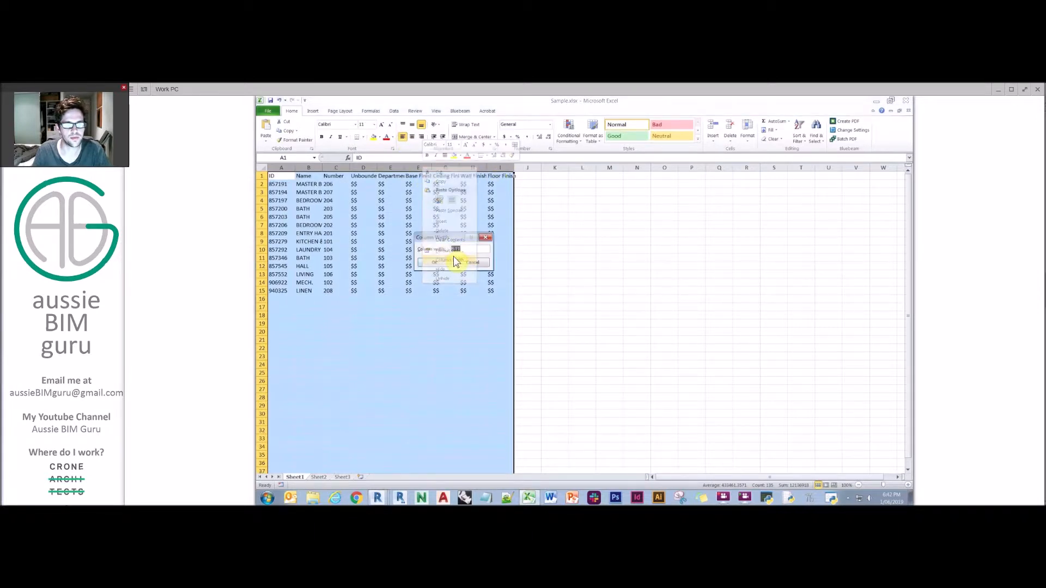
{"action": "key", "text": "Return"}
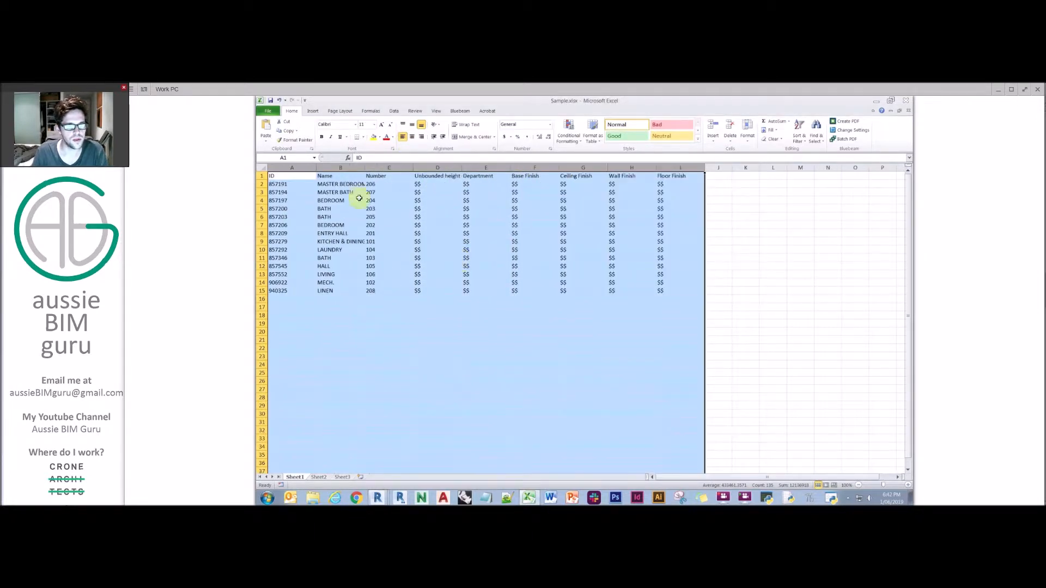
- Set the width of columns A to I to 25
{"action": "right_click", "coordinate": [352, 170]}
{"action": "left_click", "coordinate": [378, 259]}
{"action": "type", "text": "25"}
{"action": "key", "text": "Return"}
{"action": "left_click", "coordinate": [371, 233]}
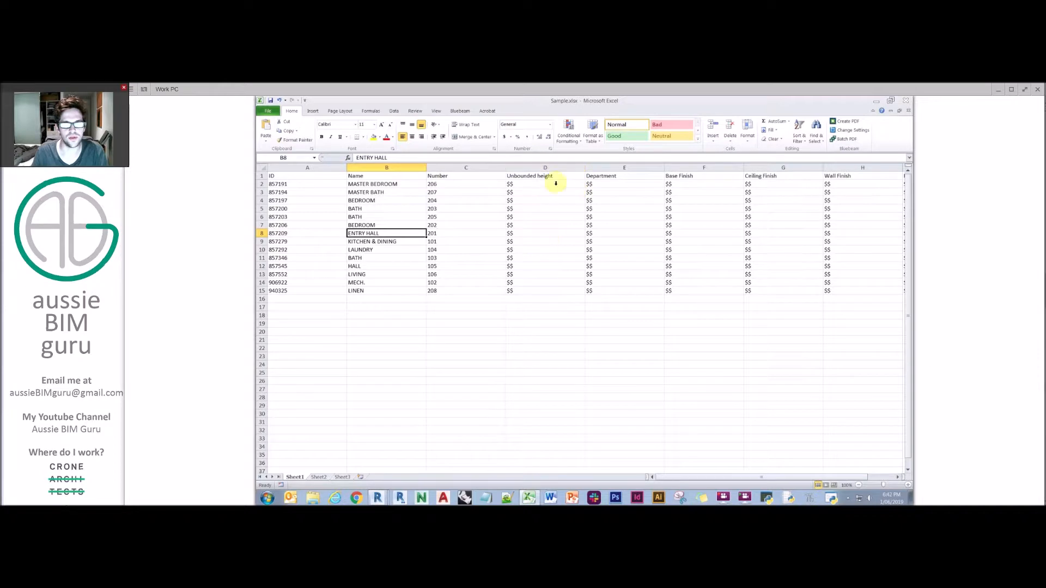
{"action": "left_click", "coordinate": [820, 238]}
{"action": "left_click_drag", "start_coordinate": [859, 264], "coordinate": [882, 260]}
{"action": "left_click_drag", "start_coordinate": [902, 260], "coordinate": [905, 250]}
{"action": "key", "text": "ctrl+z"}
- Replace every $$ placeholder across the whole Sheet1 with nothing, leaving those cells blank
{"action": "scroll", "coordinate": [866, 226], "scroll_direction": "right", "scroll_amount": 4}
{"action": "left_click", "coordinate": [867, 226]}
{"action": "left_click", "coordinate": [611, 192]}
{"action": "left_click", "coordinate": [605, 183]}
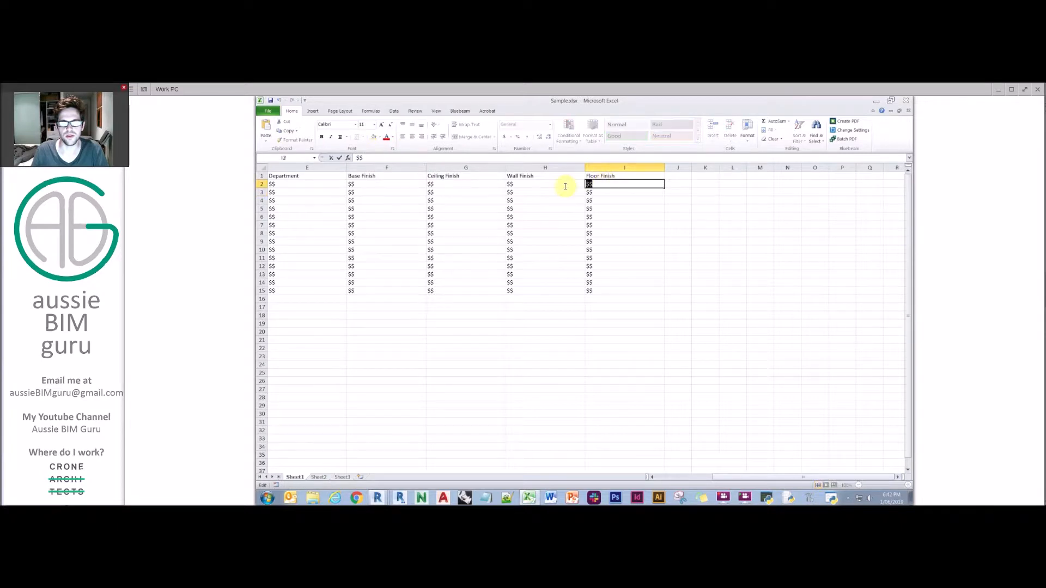
{"action": "left_click", "coordinate": [605, 168]}
{"action": "key", "text": "ctrl+a"}
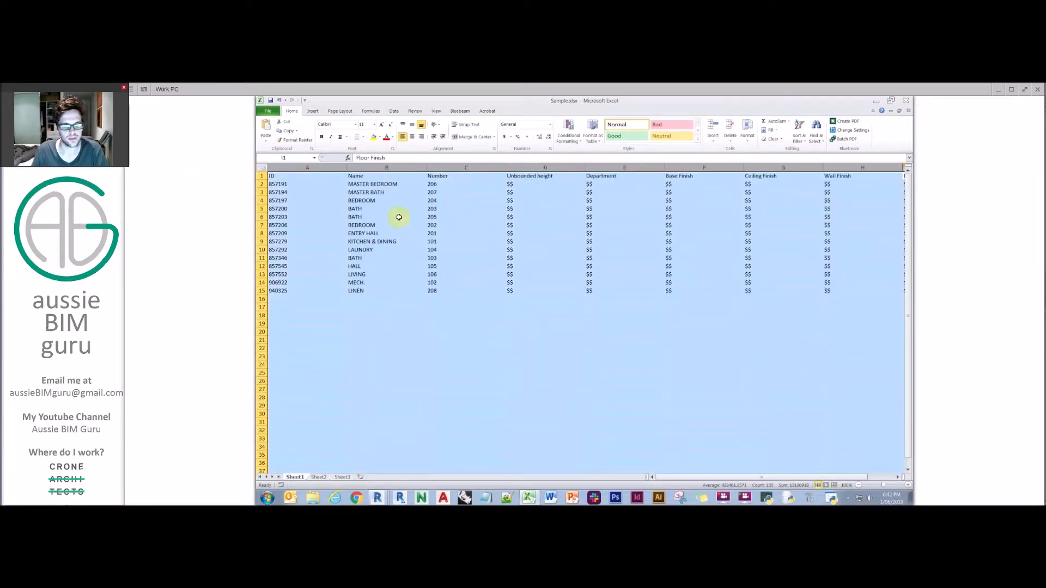
{"action": "key", "text": "ctrl+f"}
{"action": "left_click", "coordinate": [462, 243]}
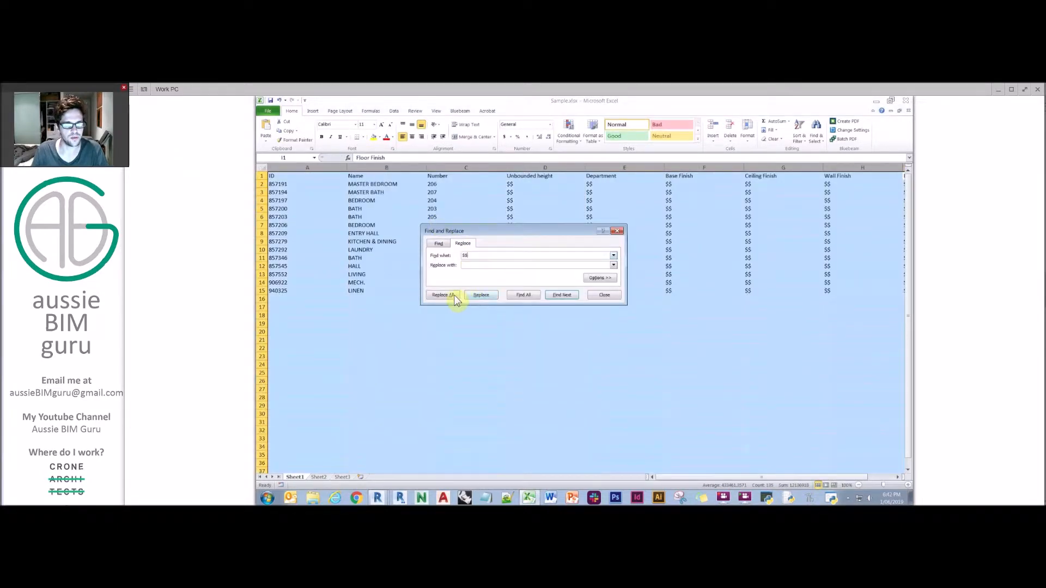
{"action": "left_click", "coordinate": [436, 295]}
{"action": "left_click", "coordinate": [604, 294]}
{"action": "left_click", "coordinate": [493, 240]}
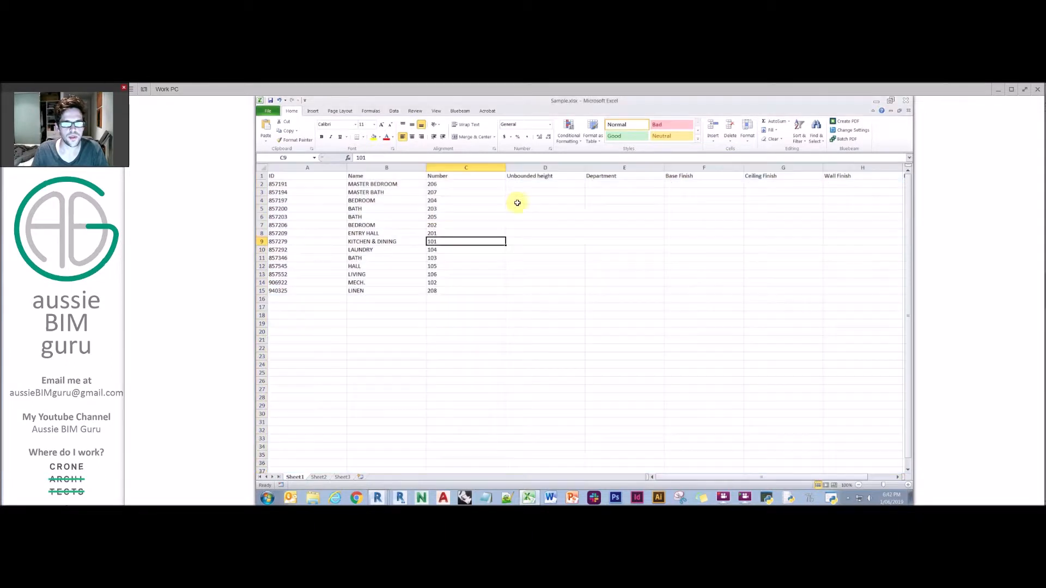
{"action": "left_click", "coordinate": [521, 281]}
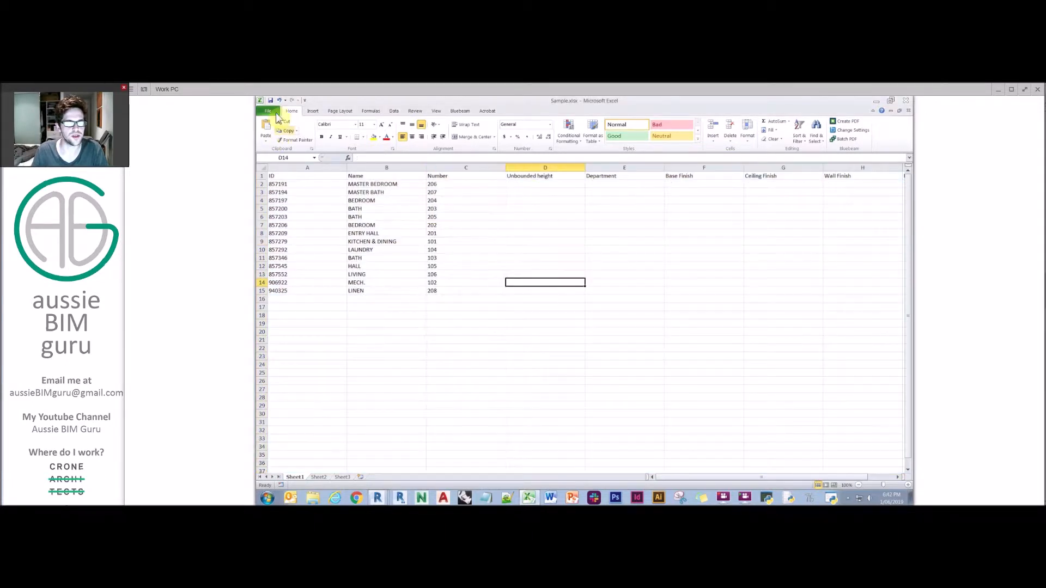
- Save the cleaned workbook as a copy named To send back
{"action": "left_click", "coordinate": [264, 112]}
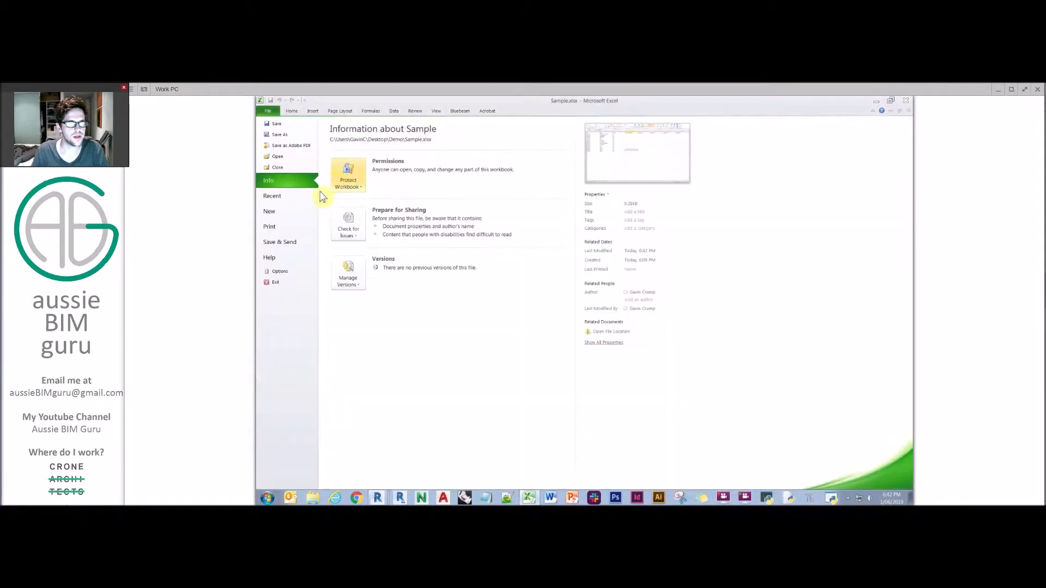
{"action": "left_click", "coordinate": [282, 137]}
{"action": "key", "text": "Caps_Lock"}
{"action": "type", "text": "T"}
{"action": "key", "text": "Caps_Lock"}
{"action": "type", "text": "o send back"}
{"action": "key", "text": "Return"}
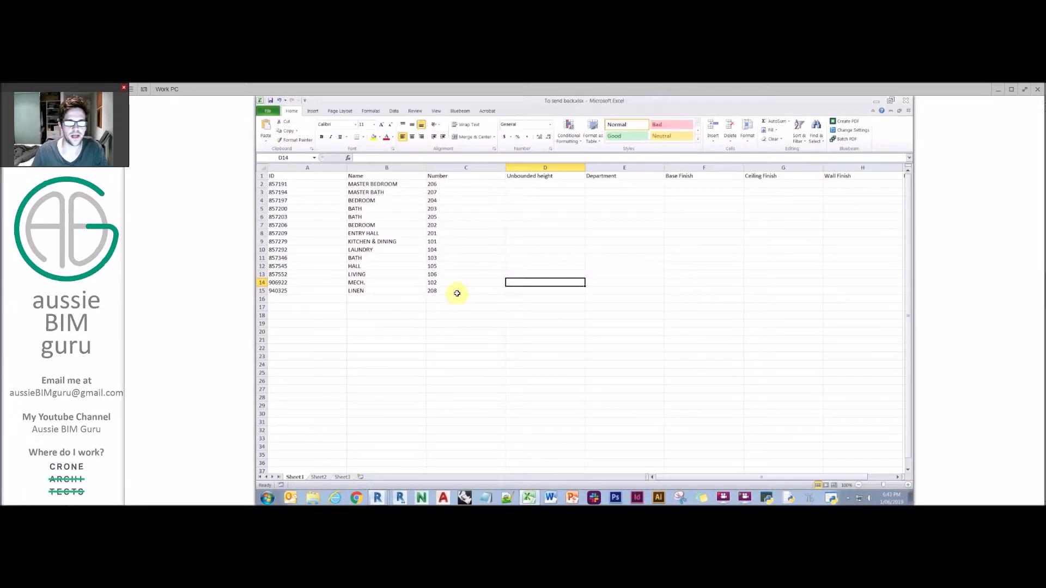
{"action": "left_click", "coordinate": [489, 276]}
{"action": "left_click", "coordinate": [397, 192]}
{"action": "left_click", "coordinate": [531, 185]}
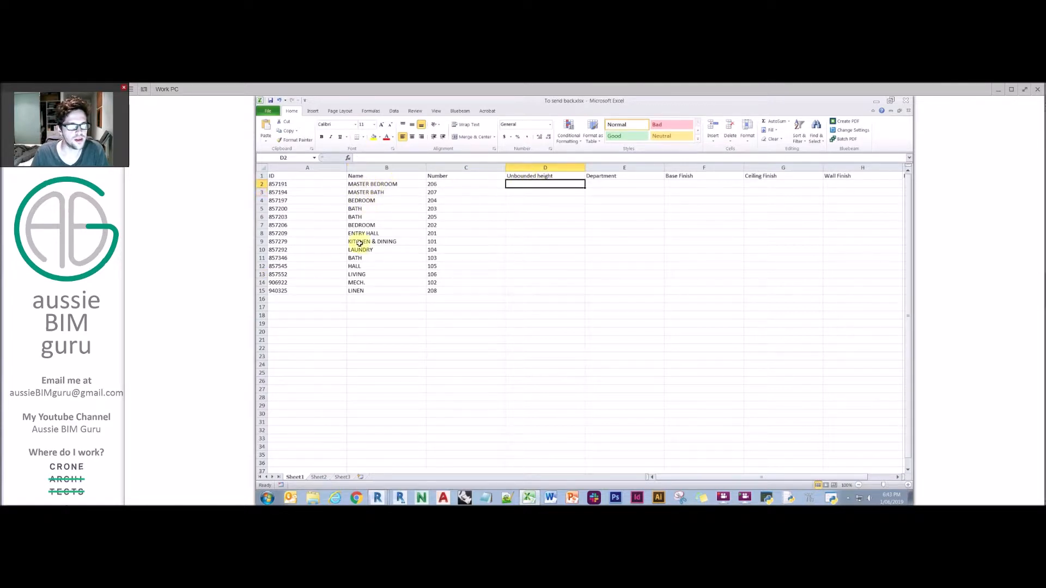
{"action": "left_click_drag", "start_coordinate": [287, 184], "coordinate": [281, 290]}
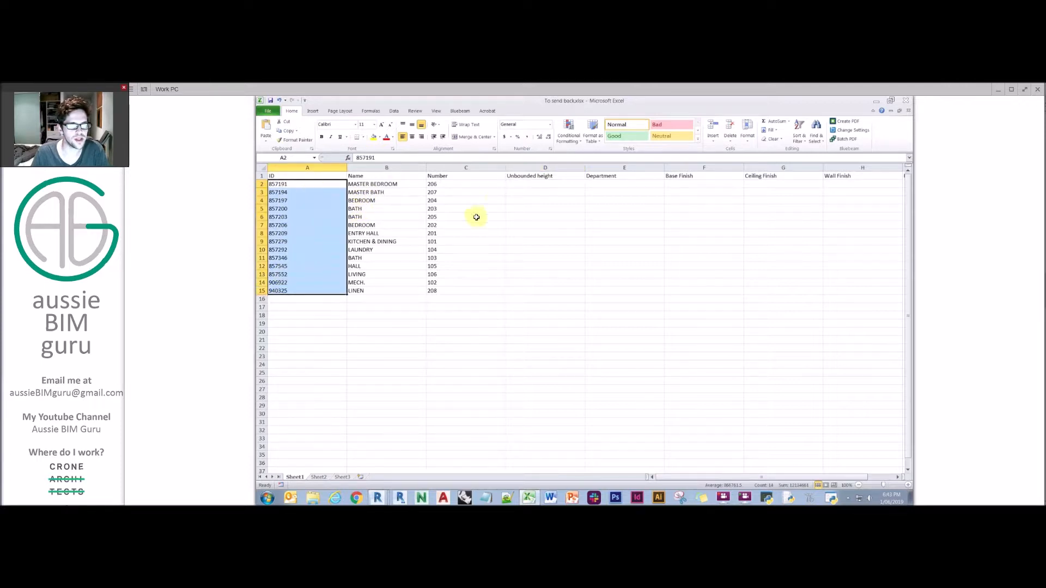
- Enter 2700 as the unbounded height of the first room and copy it down to all remaining rooms through row 15
{"action": "left_click", "coordinate": [527, 186]}
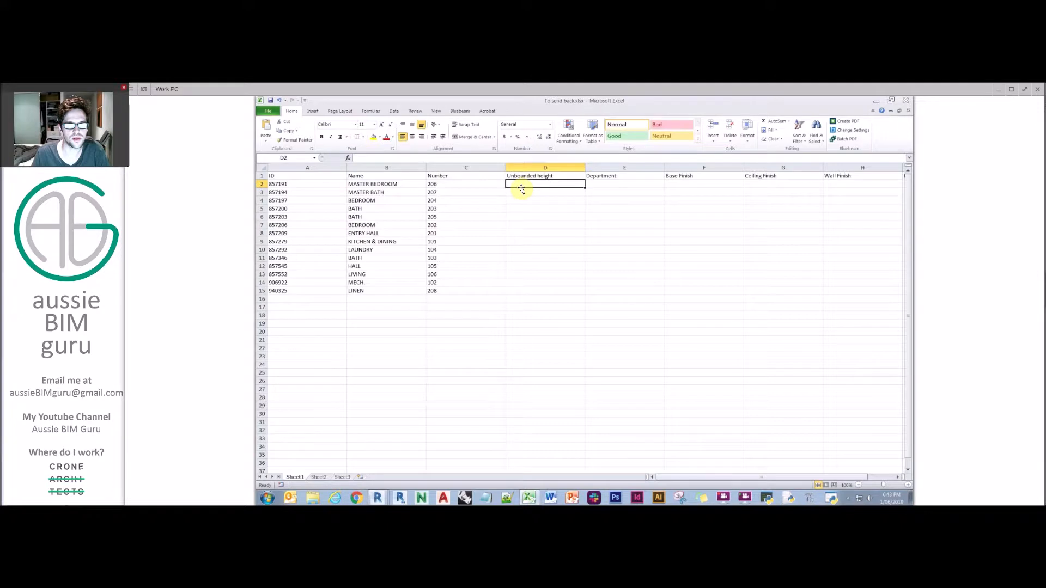
{"action": "type", "text": "2700"}
{"action": "key", "text": "Return"}
{"action": "key", "text": "Up"}
{"action": "key", "text": "ctrl+c"}
{"action": "key", "text": "Down"}
{"action": "left_click", "coordinate": [518, 290], "text": "shift"}
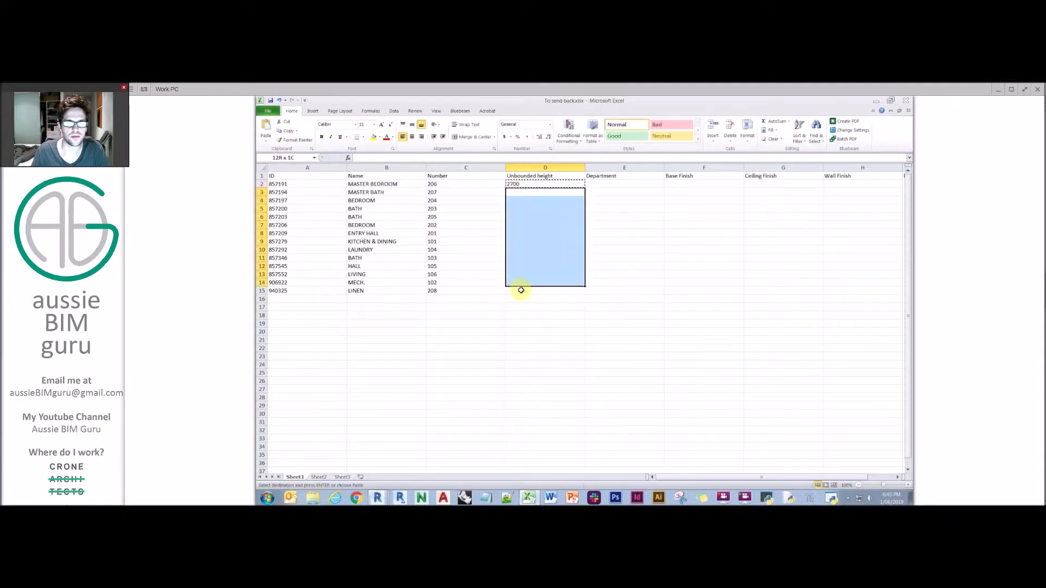
{"action": "key", "text": "ctrl+v"}
{"action": "left_click", "coordinate": [613, 184]}
{"action": "key", "text": "Escape"}
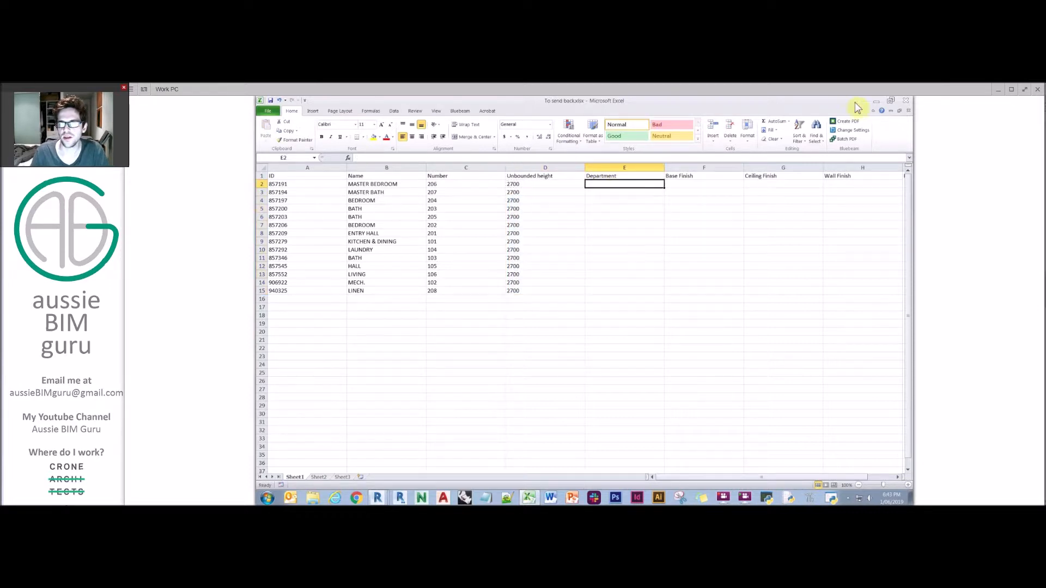
- Close the workbook, return to Dynamo, replace "Unbounded height" with "Limit offset" in the parameter-name code block, and save the graph
{"action": "left_click", "coordinate": [905, 102]}
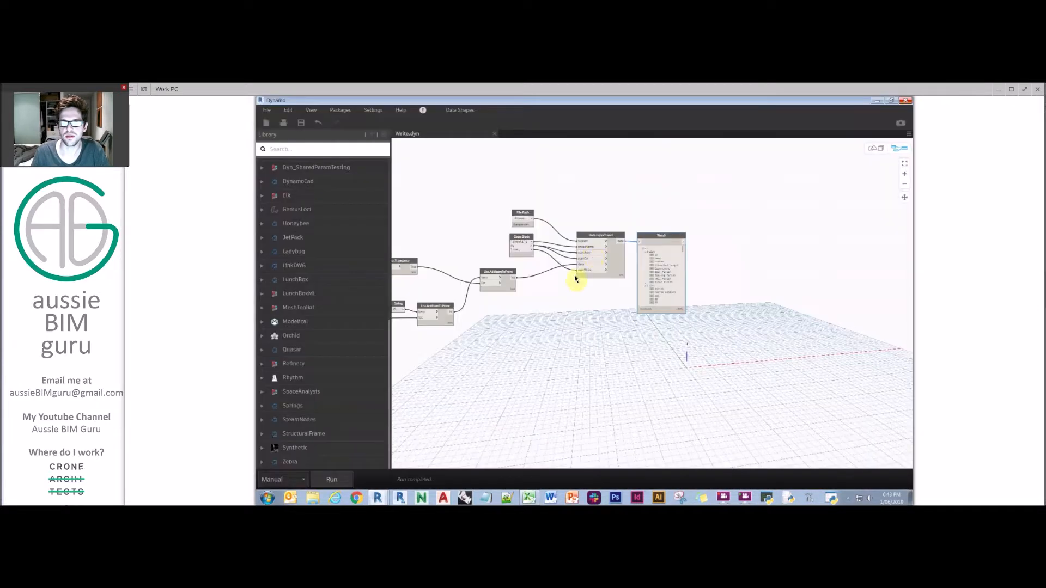
{"action": "middle_click_drag", "start_coordinate": [486, 363], "coordinate": [795, 331]}
{"action": "middle_click_drag", "start_coordinate": [523, 373], "coordinate": [764, 324]}
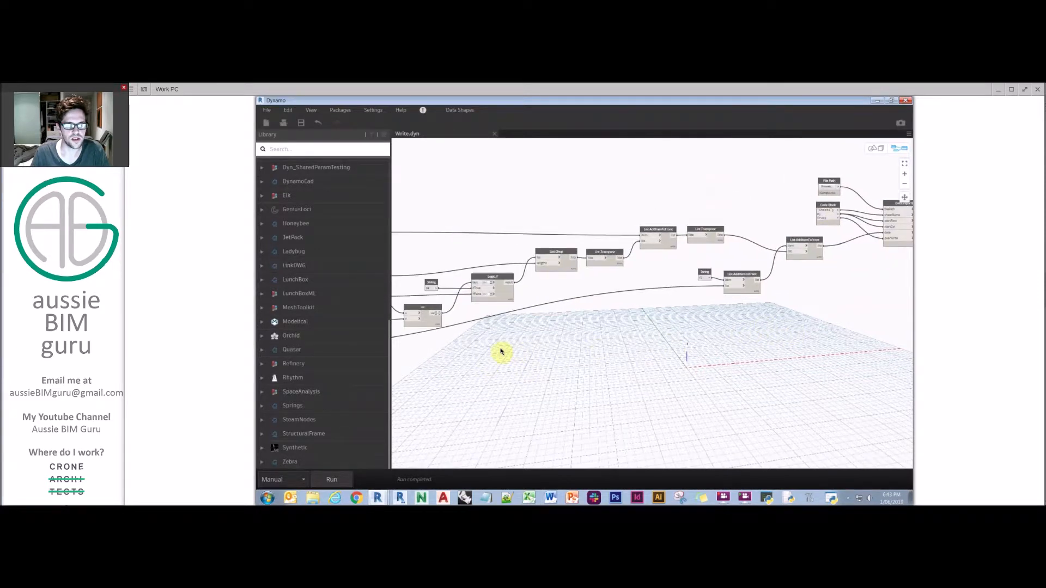
{"action": "scroll", "coordinate": [435, 351], "scroll_direction": "up", "scroll_amount": 3}
{"action": "scroll", "coordinate": [435, 351], "scroll_direction": "up", "scroll_amount": 3}
{"action": "left_click_drag", "start_coordinate": [477, 250], "coordinate": [549, 250]}
{"action": "key", "text": "Caps_Lock"}
{"action": "type", "text": "L"}
{"action": "key", "text": "Caps_Lock"}
{"action": "type", "text": "imit offset\","}
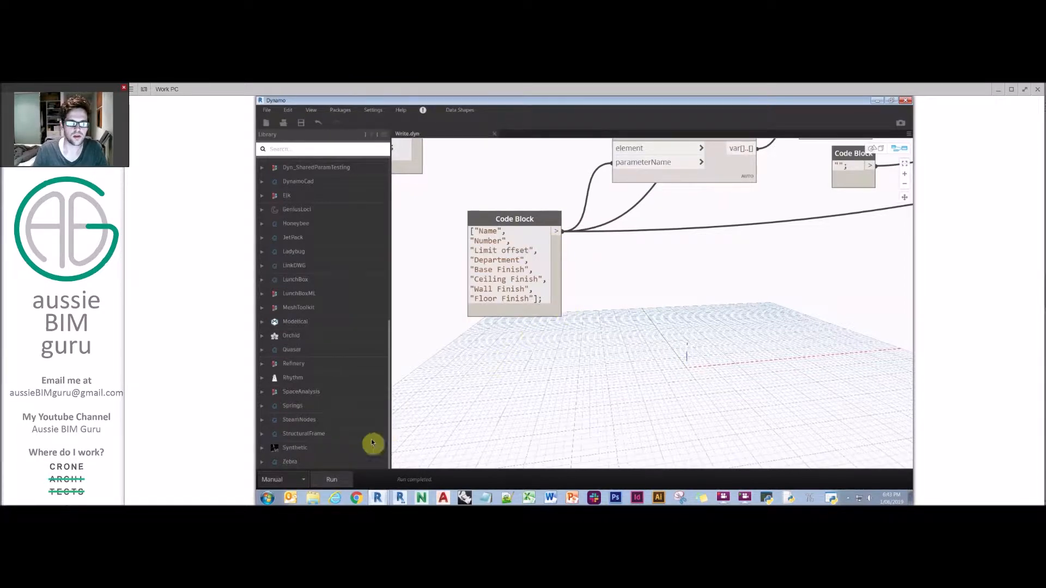
{"action": "key", "text": "ctrl+s"}
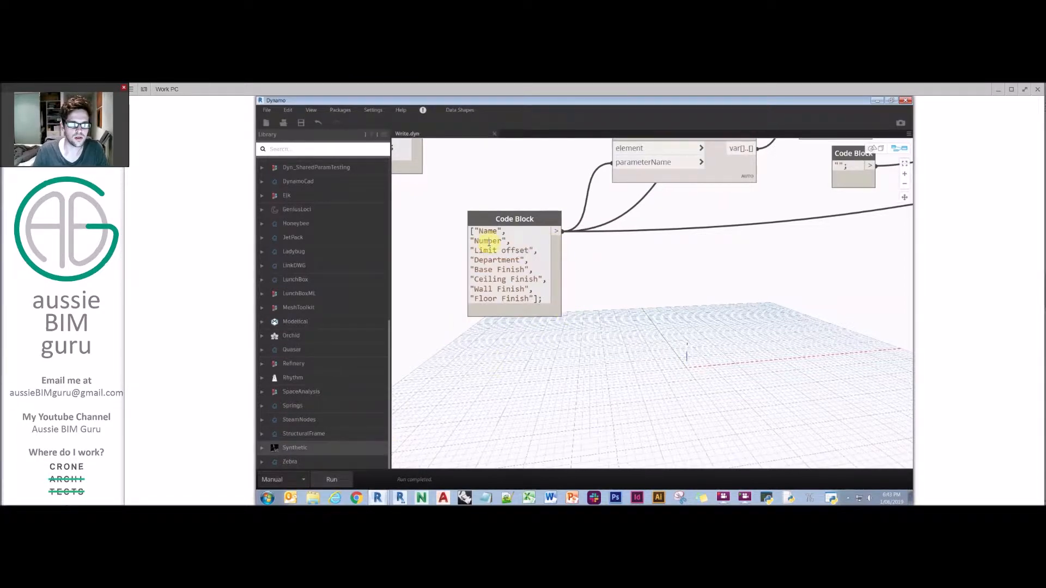
- Freeze the List.Map node that reads the room parameter values
{"action": "scroll", "coordinate": [717, 310], "scroll_direction": "down", "scroll_amount": 3}
{"action": "middle_click_drag", "start_coordinate": [592, 205], "coordinate": [544, 240]}
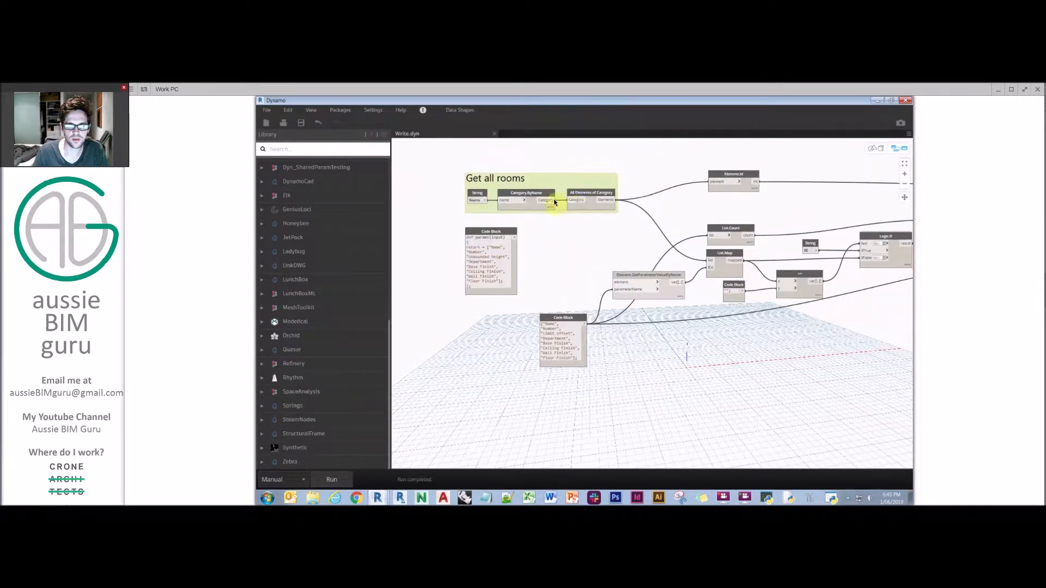
{"action": "right_click", "coordinate": [721, 255]}
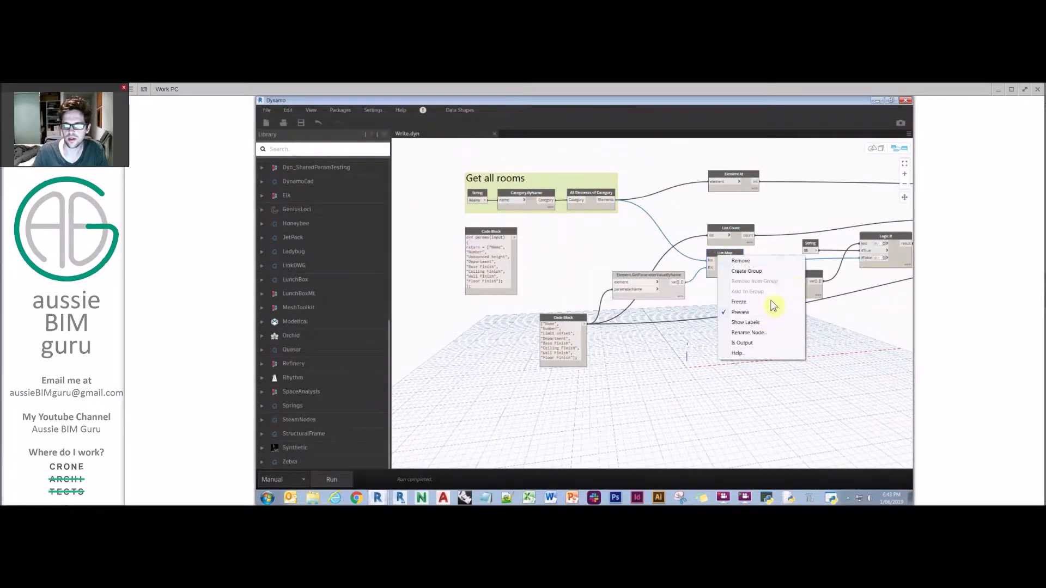
{"action": "left_click", "coordinate": [756, 302]}
- Add an Element.Parameters node, wire the room elements into it, and examine the listed room parameters for the limit offset name
{"action": "right_click", "coordinate": [650, 188]}
{"action": "type", "text": "parameters"}
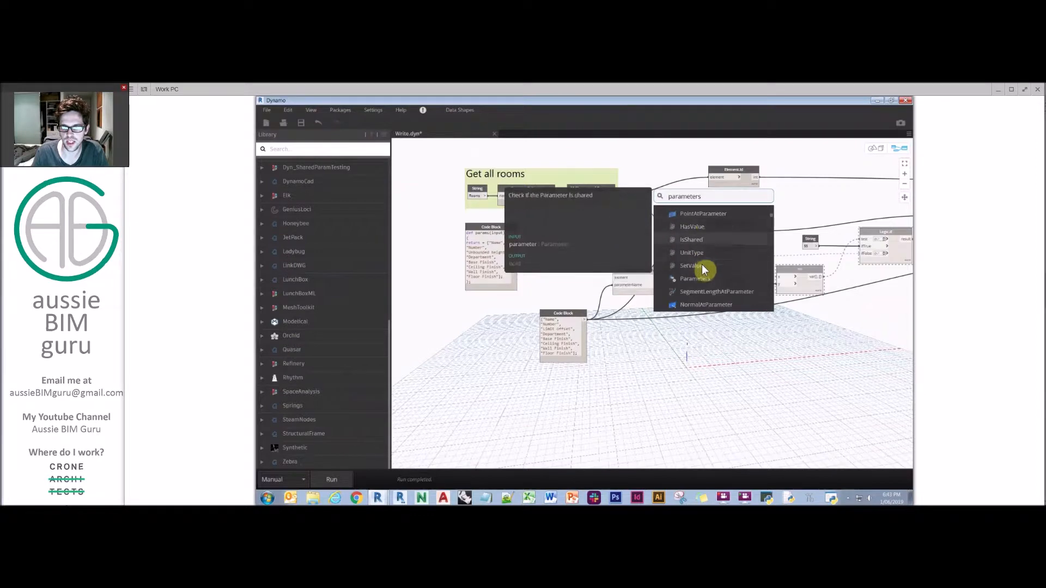
{"action": "left_click", "coordinate": [706, 277]}
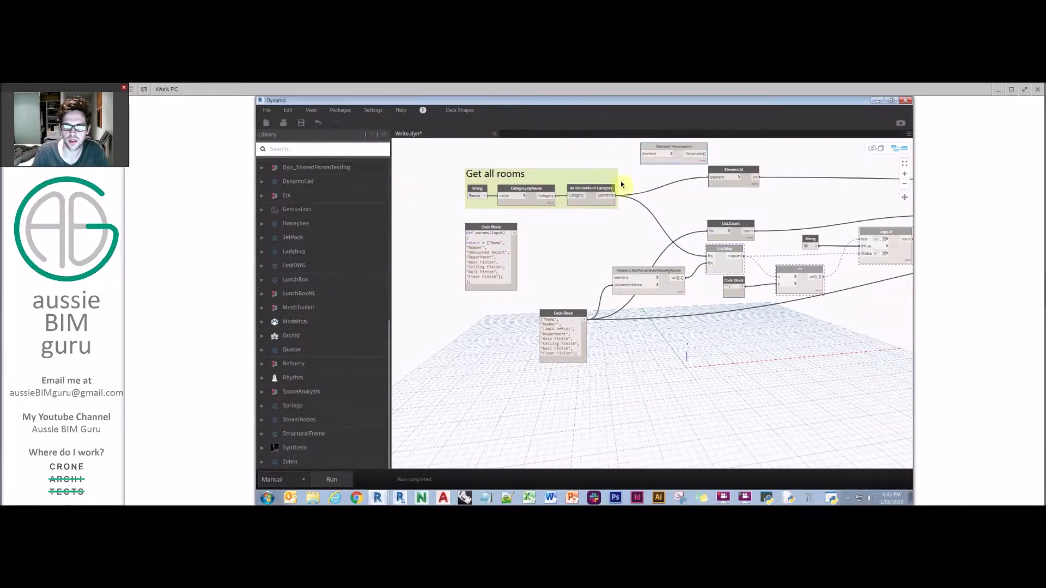
{"action": "left_click", "coordinate": [650, 153]}
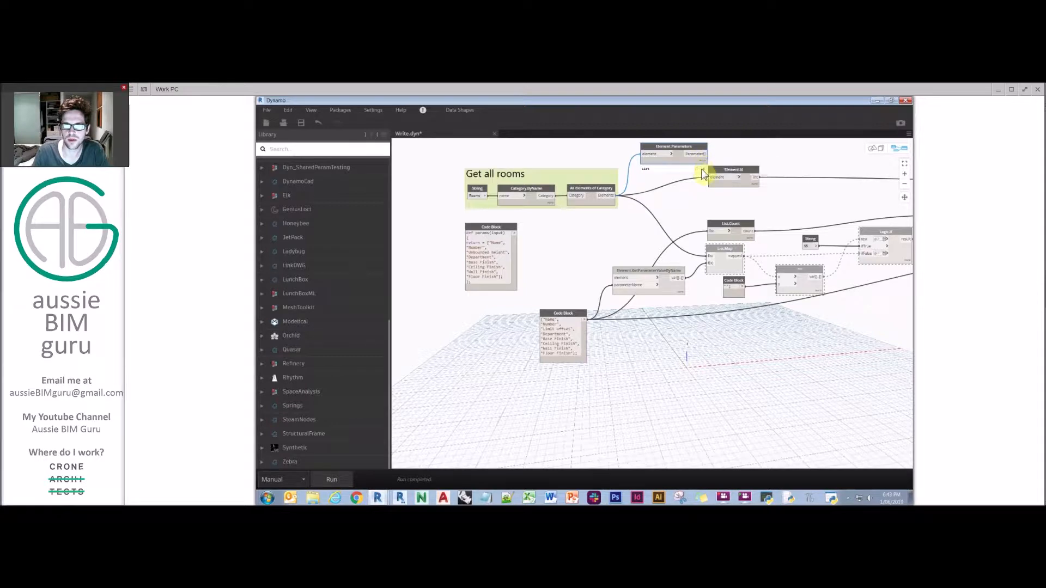
{"action": "mouse_move", "coordinate": [701, 169]}
{"action": "scroll", "coordinate": [754, 203], "scroll_direction": "up", "scroll_amount": 5}
{"action": "scroll", "coordinate": [635, 212], "scroll_direction": "down", "scroll_amount": 3}
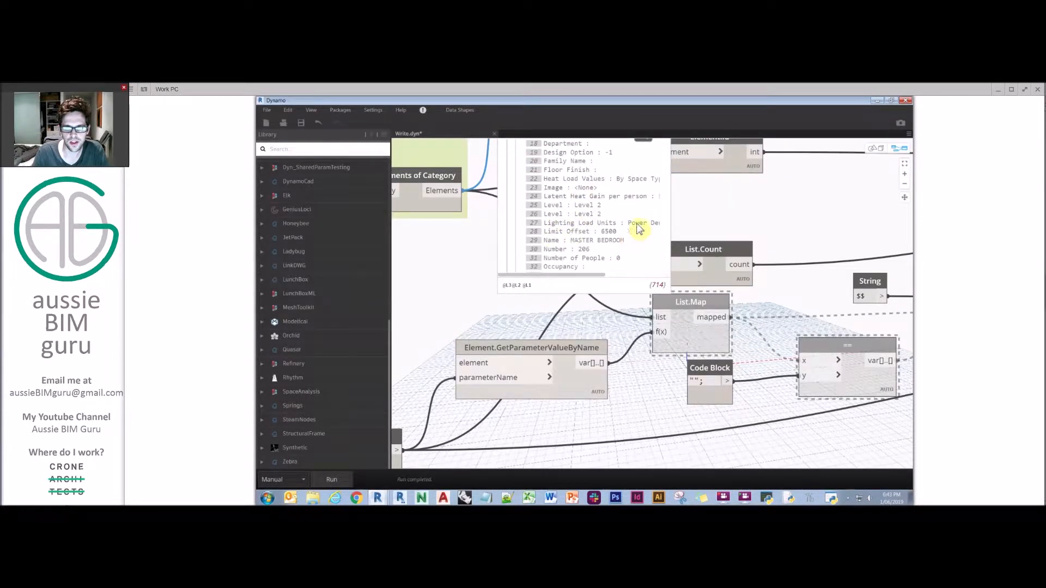
{"action": "scroll", "coordinate": [700, 212], "scroll_direction": "down", "scroll_amount": 4}
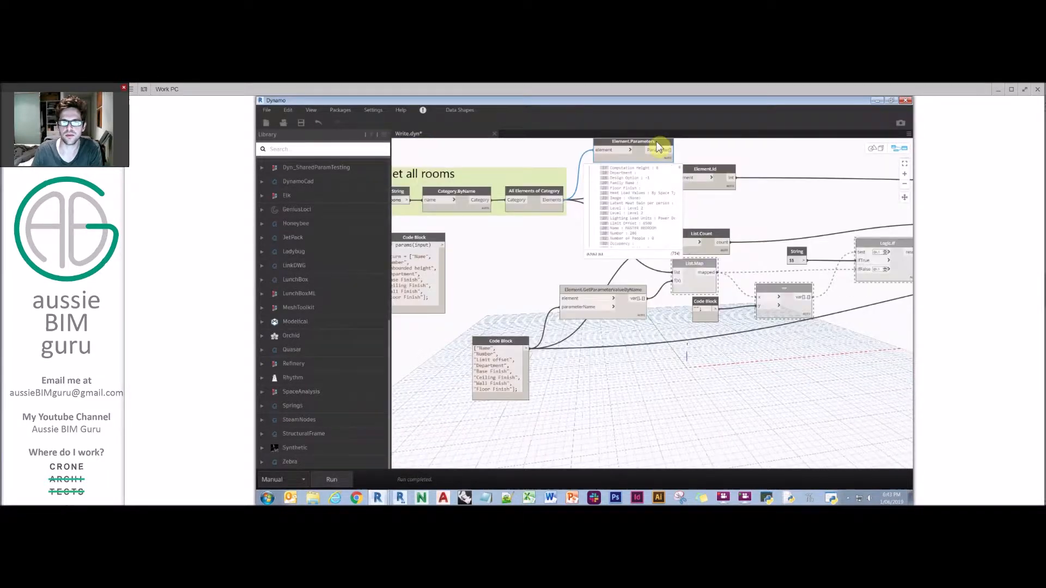
- Delete the Element.Parameters node and the unused code block that defines params(input)
{"action": "key", "text": "Delete"}
{"action": "middle_click_drag", "start_coordinate": [652, 242], "coordinate": [727, 221]}
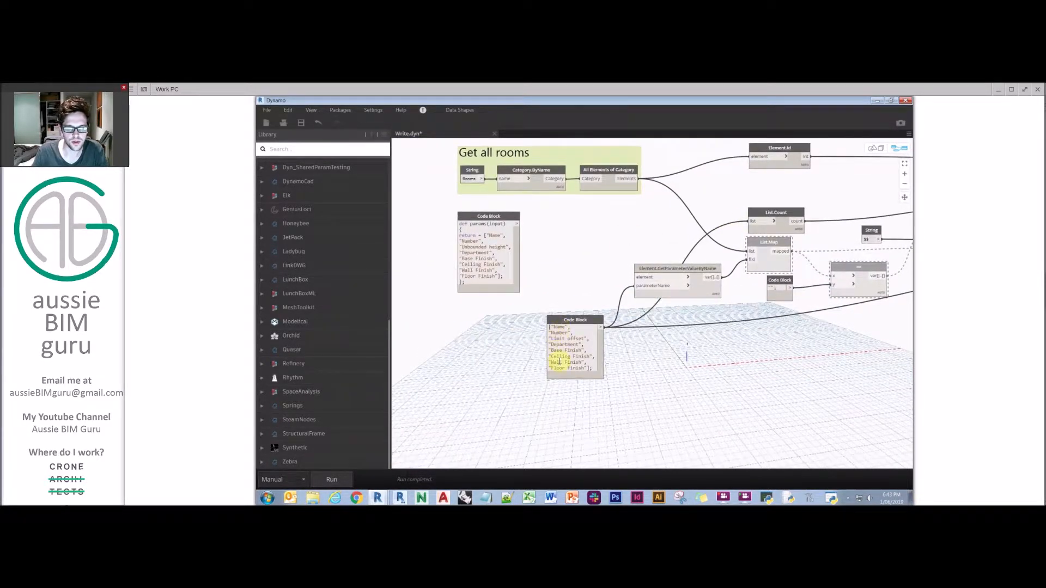
{"action": "left_click", "coordinate": [511, 217]}
{"action": "key", "text": "Delete"}
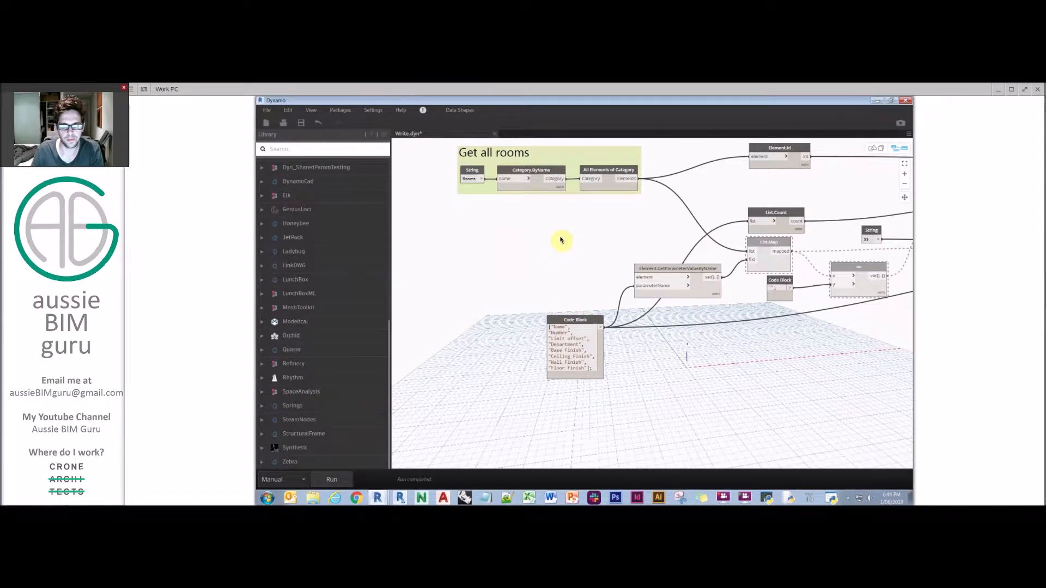
- Unfreeze the List.Map node and run the graph to export the room data to Excel again
{"action": "middle_click_drag", "start_coordinate": [563, 240], "coordinate": [468, 258]}
{"action": "scroll", "coordinate": [626, 264], "scroll_direction": "down", "scroll_amount": 2}
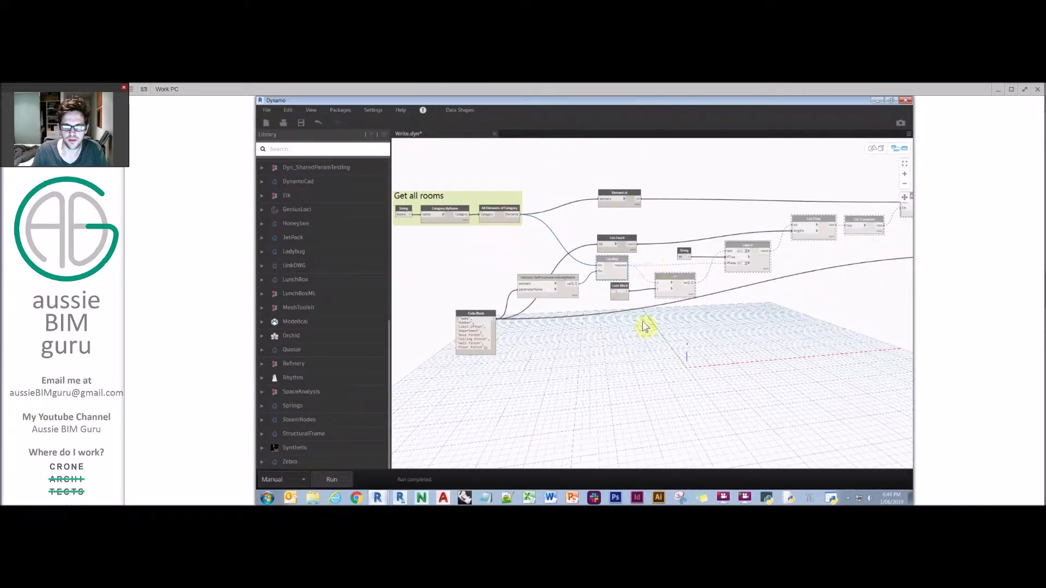
{"action": "right_click", "coordinate": [618, 260]}
{"action": "left_click", "coordinate": [649, 306]}
{"action": "middle_click_drag", "start_coordinate": [679, 316], "coordinate": [416, 326]}
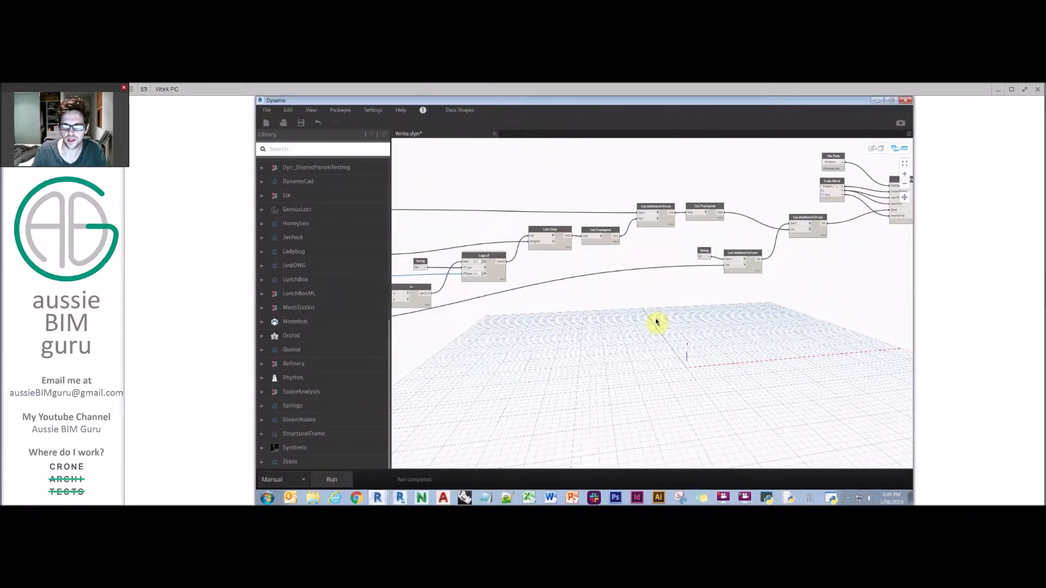
{"action": "left_click", "coordinate": [335, 479]}
- Left-align columns A to I of the newly exported room data in Sample.xlsx and close the workbook
{"action": "left_click", "coordinate": [377, 329]}
{"action": "left_click_drag", "start_coordinate": [278, 164], "coordinate": [500, 167]}
{"action": "left_click", "coordinate": [402, 137]}
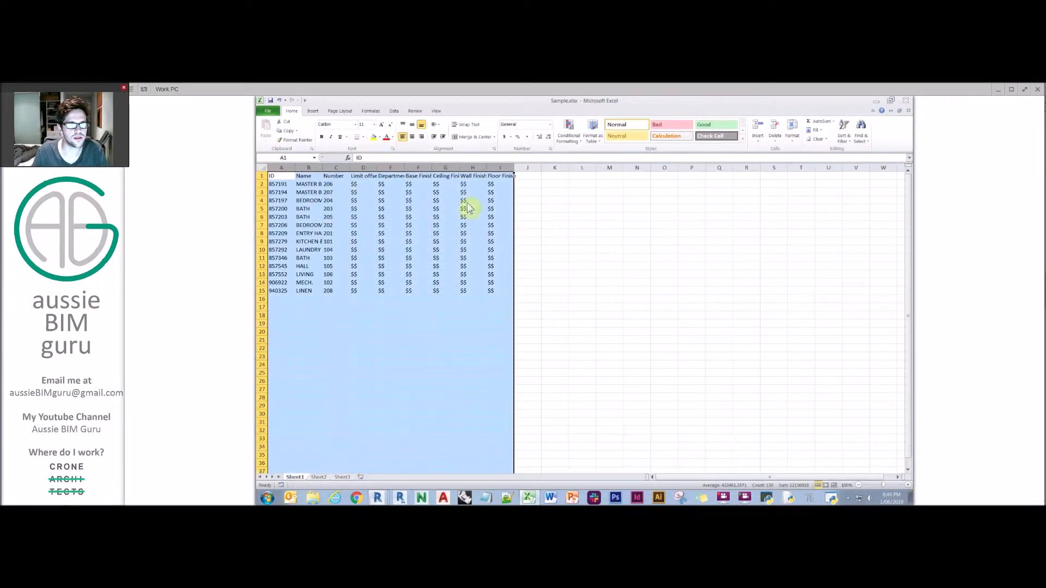
{"action": "left_click", "coordinate": [440, 226]}
{"action": "left_click", "coordinate": [371, 186]}
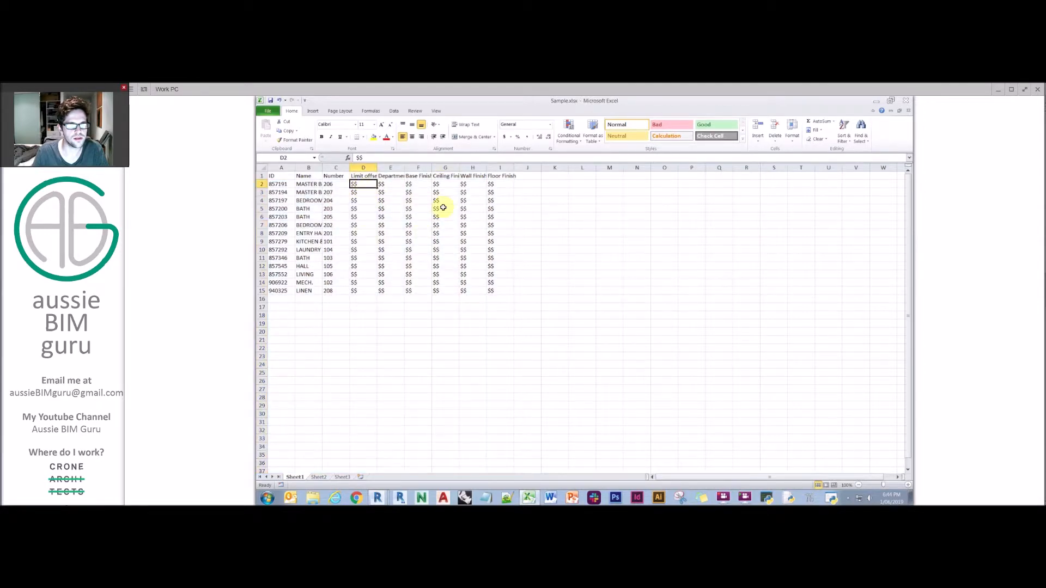
{"action": "left_click", "coordinate": [907, 100]}
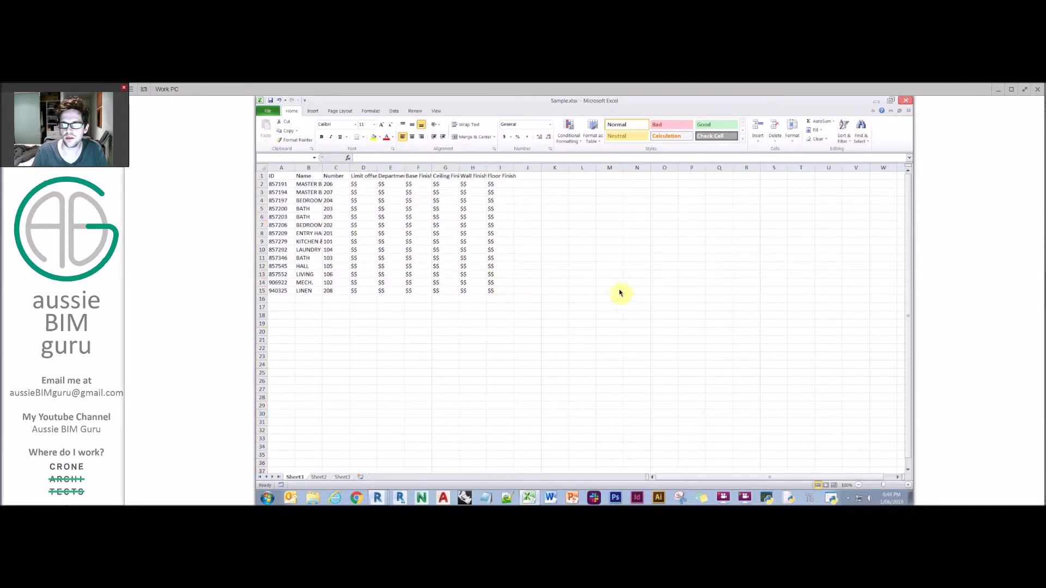
- Switch to Revit, examine the master bedroom's height constraints in the Level 2 floor plan, and return to Dynamo
{"action": "left_click", "coordinate": [877, 101]}
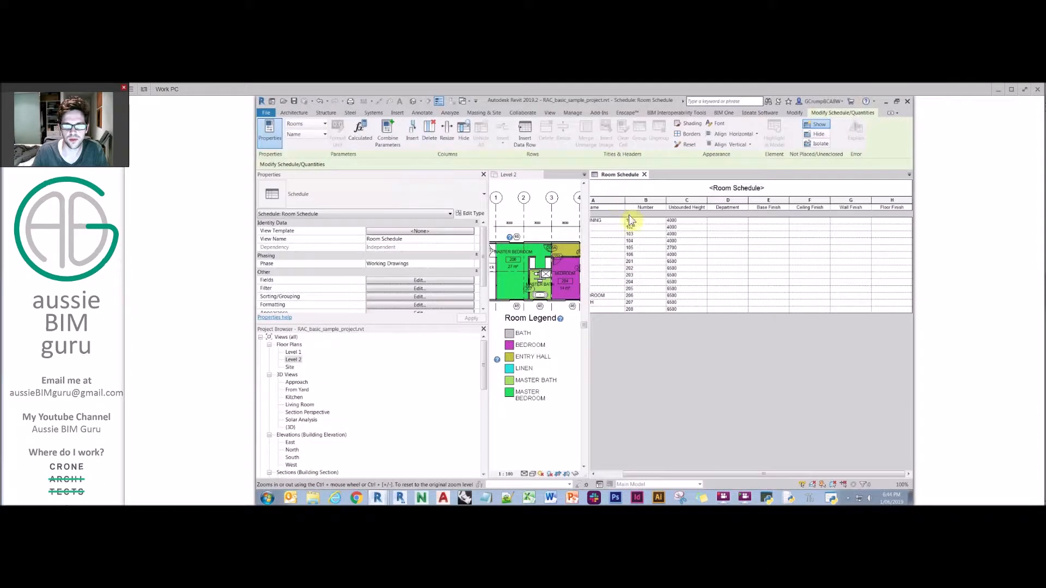
{"action": "double_click", "coordinate": [293, 360]}
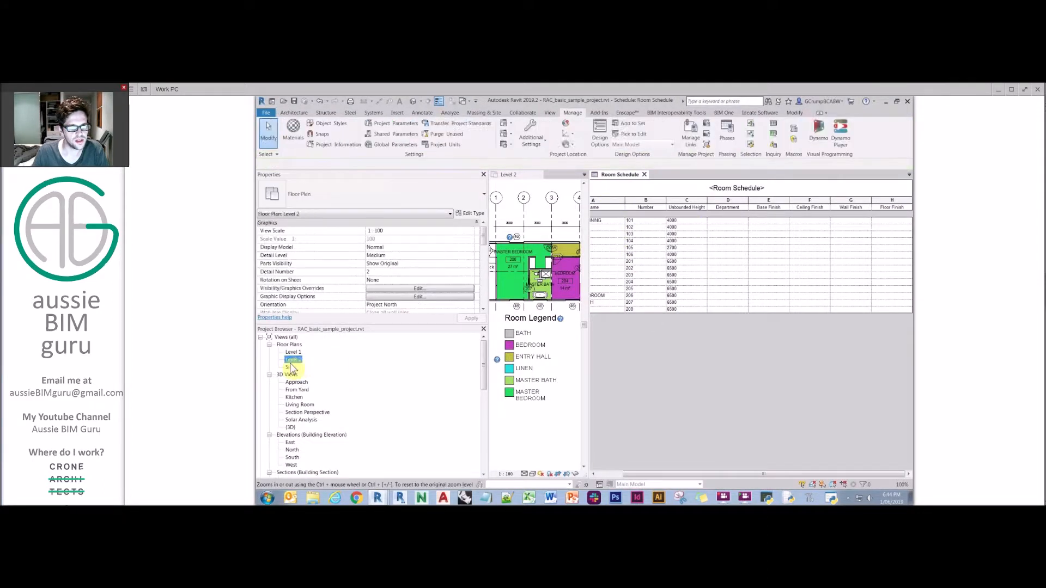
{"action": "left_click", "coordinate": [502, 251]}
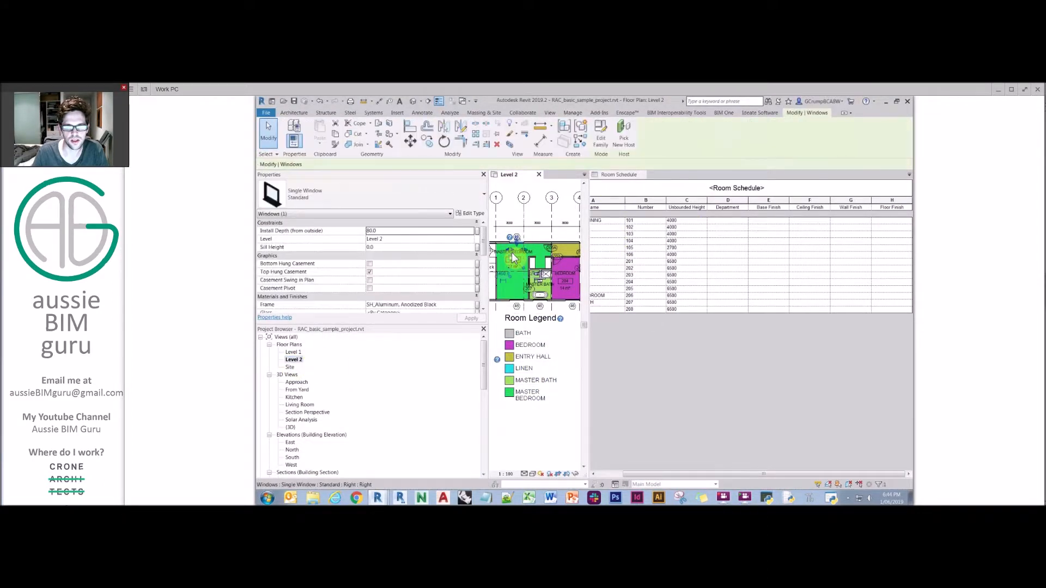
{"action": "left_click", "coordinate": [497, 253]}
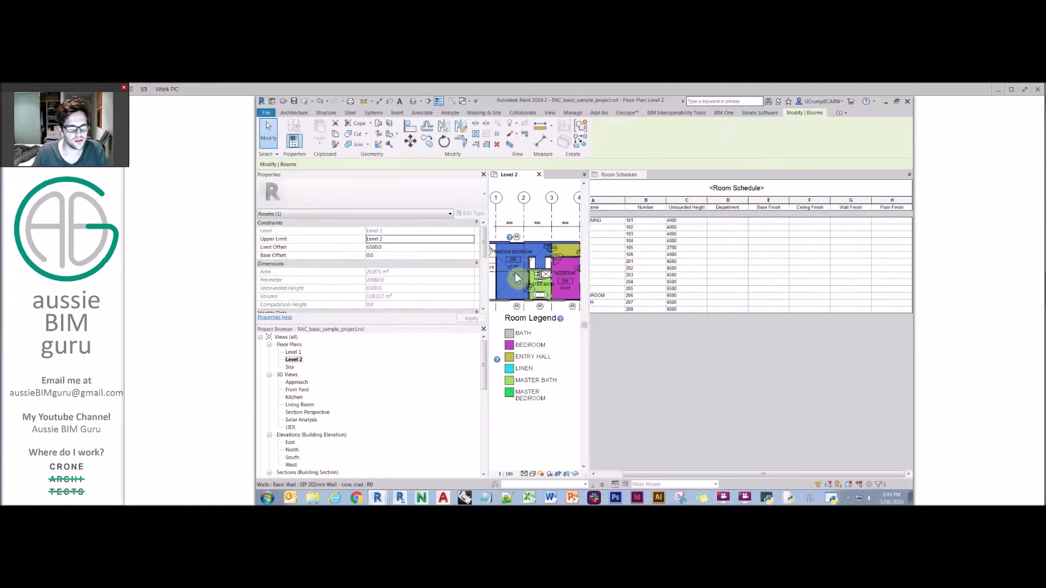
{"action": "mouse_move", "coordinate": [377, 498]}
{"action": "left_click", "coordinate": [372, 467]}
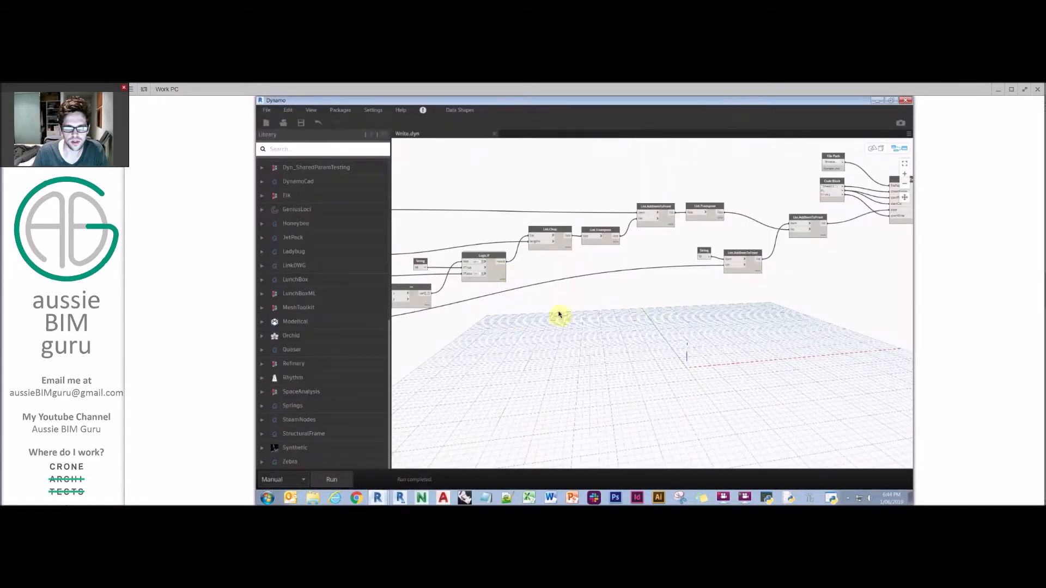
- Close and reopen Write.dyn, then run the graph to export the room data to Excel
{"action": "middle_click_drag", "start_coordinate": [558, 315], "coordinate": [774, 296]}
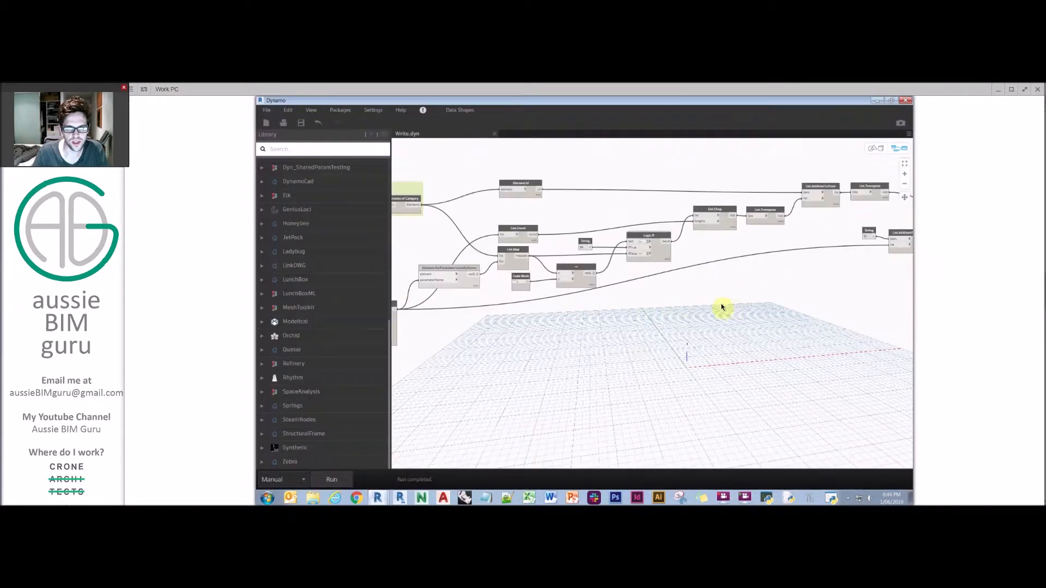
{"action": "scroll", "coordinate": [468, 315], "scroll_direction": "up", "scroll_amount": 3}
{"action": "middle_click_drag", "start_coordinate": [513, 250], "coordinate": [603, 241]}
{"action": "scroll", "coordinate": [471, 298], "scroll_direction": "up", "scroll_amount": 1}
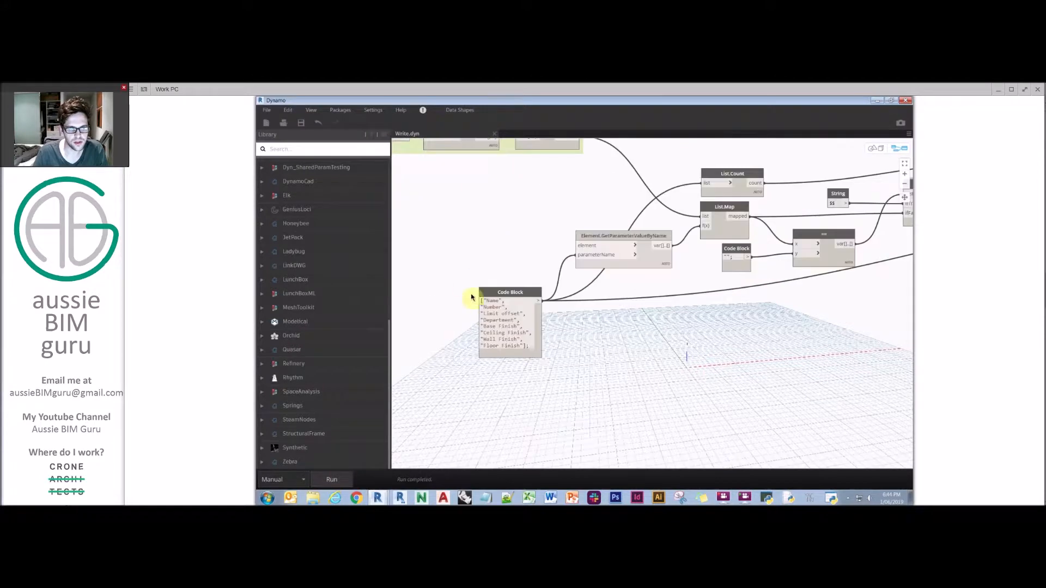
{"action": "middle_click_drag", "start_coordinate": [648, 300], "coordinate": [544, 301]}
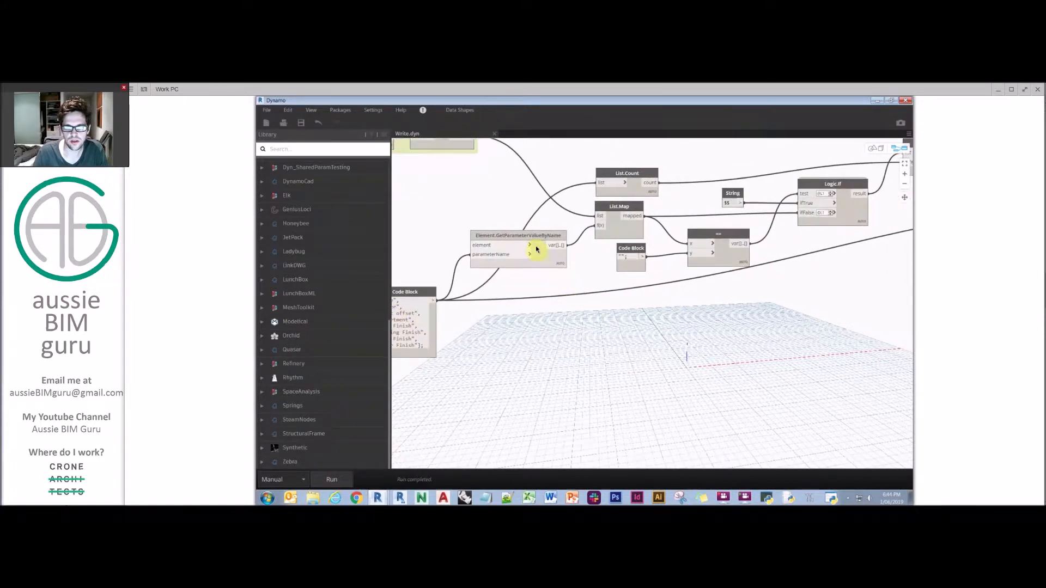
{"action": "left_click", "coordinate": [467, 135]}
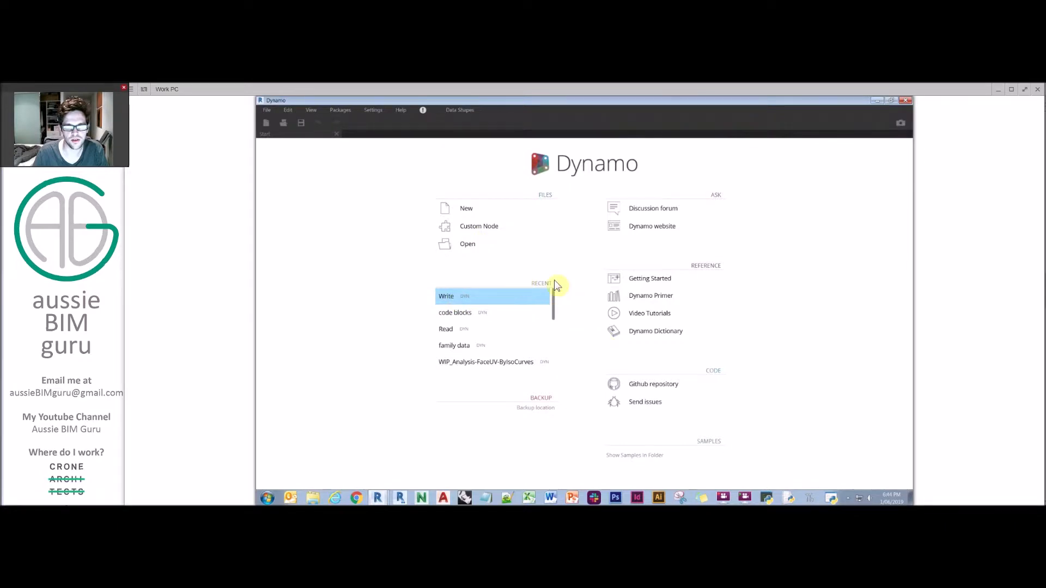
{"action": "left_click", "coordinate": [540, 295]}
{"action": "left_click", "coordinate": [335, 481]}
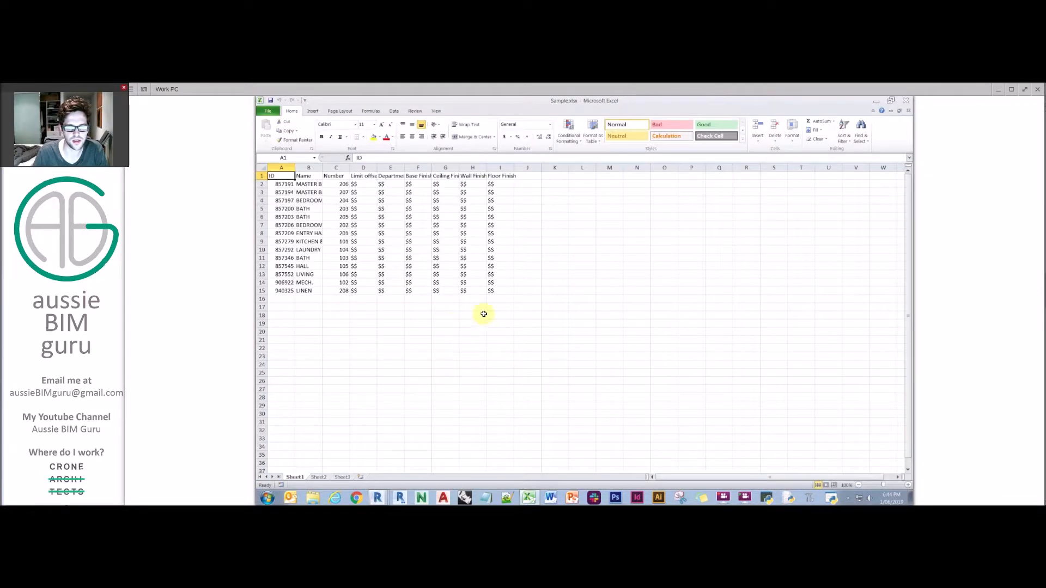
- Check the exported Limit offset values in Sample.xlsx and close the workbook
{"action": "left_click", "coordinate": [391, 315]}
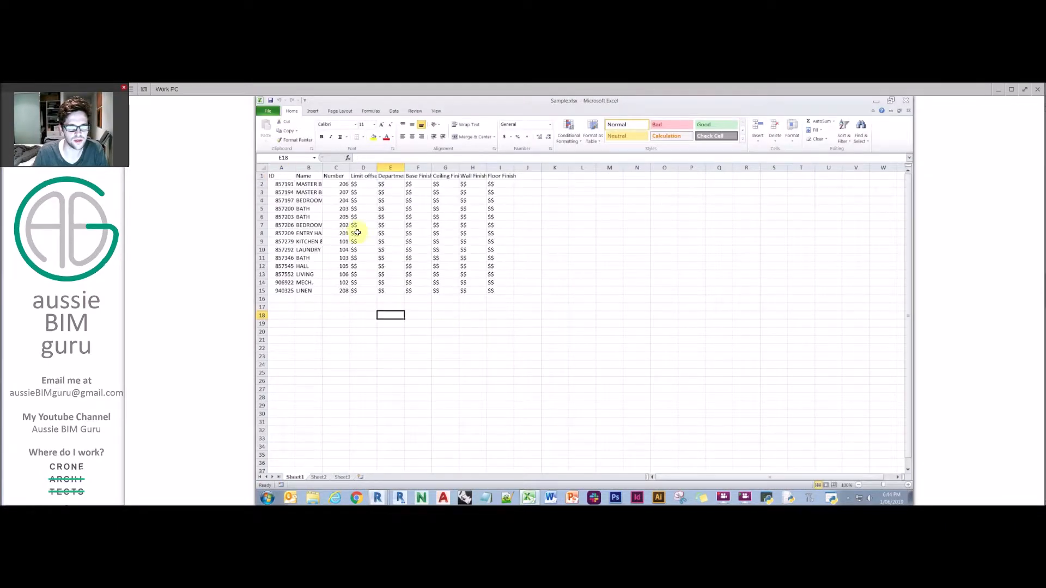
{"action": "left_click_drag", "start_coordinate": [359, 188], "coordinate": [361, 292]}
{"action": "left_click", "coordinate": [906, 101]}
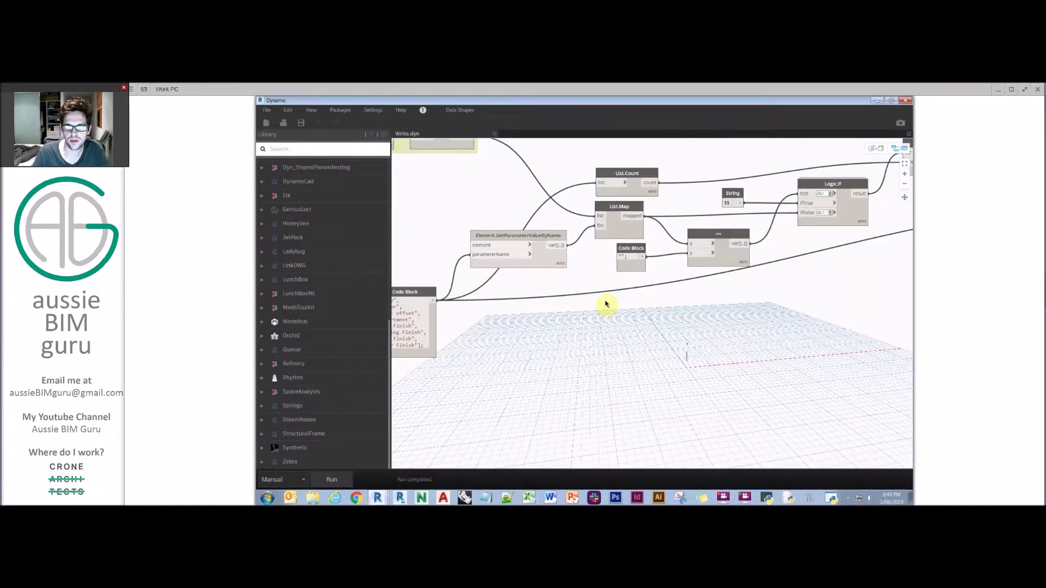
- Add an Element.Parameters node above Element.Id and feed it the elements from All Elements of Category
{"action": "middle_click_drag", "start_coordinate": [638, 247], "coordinate": [794, 252]}
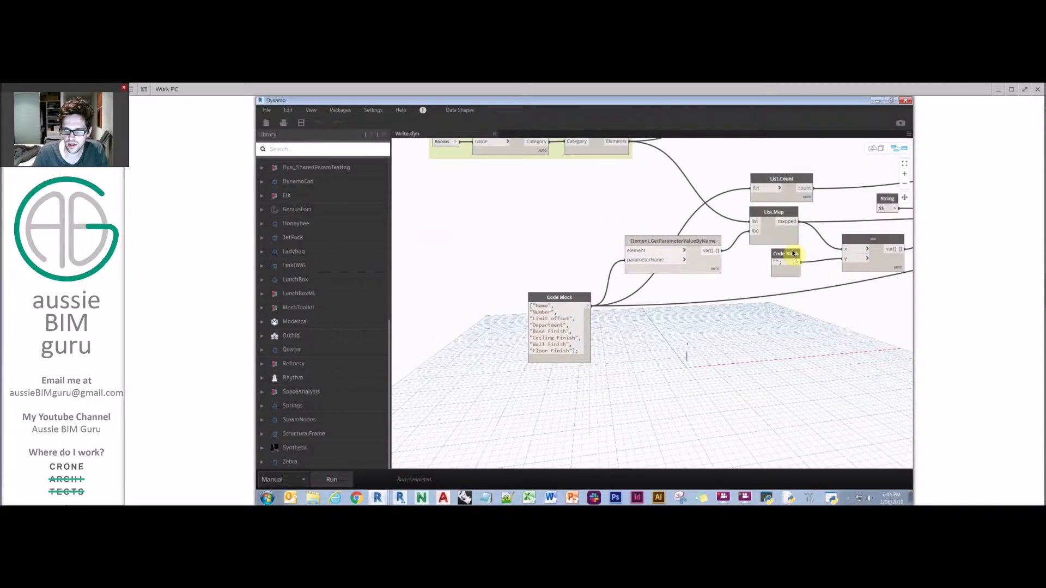
{"action": "left_click", "coordinate": [792, 251]}
{"action": "scroll", "coordinate": [785, 297], "scroll_direction": "down", "scroll_amount": 5}
{"action": "middle_click_drag", "start_coordinate": [642, 212], "coordinate": [577, 366]}
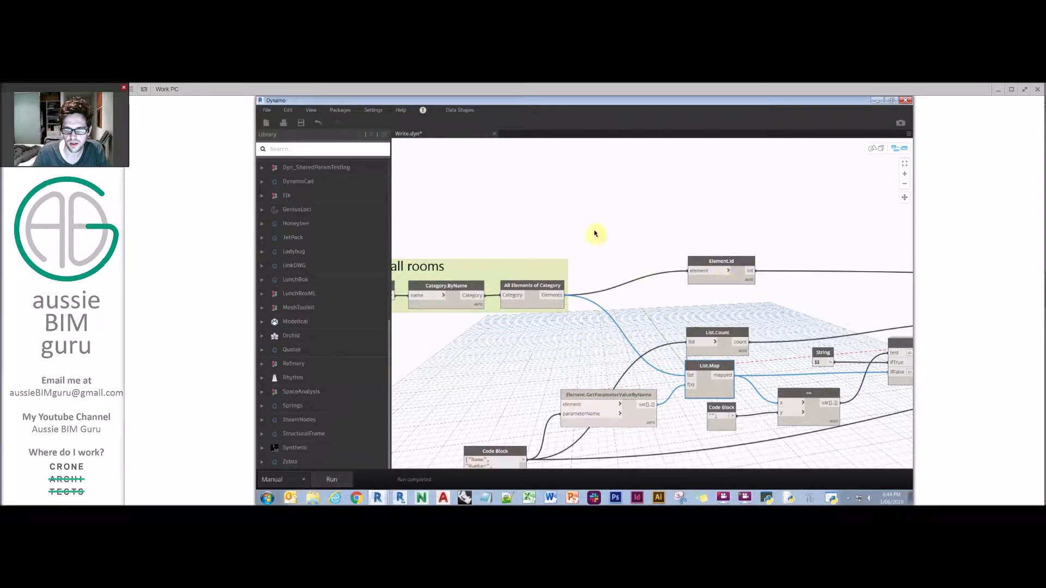
{"action": "double_click", "coordinate": [597, 228]}
{"action": "type", "text": "paramet"}
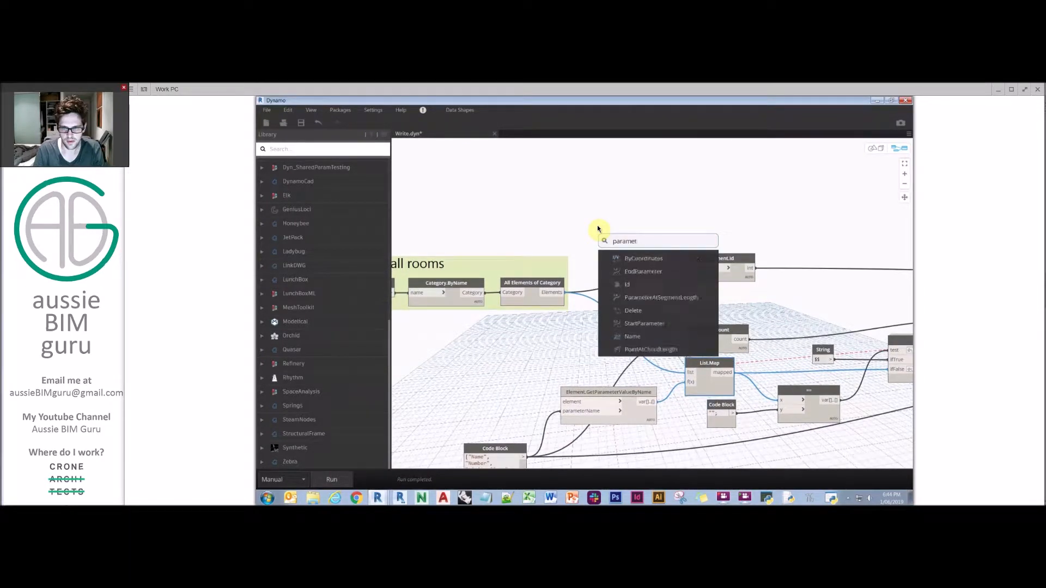
{"action": "type", "text": "ers"}
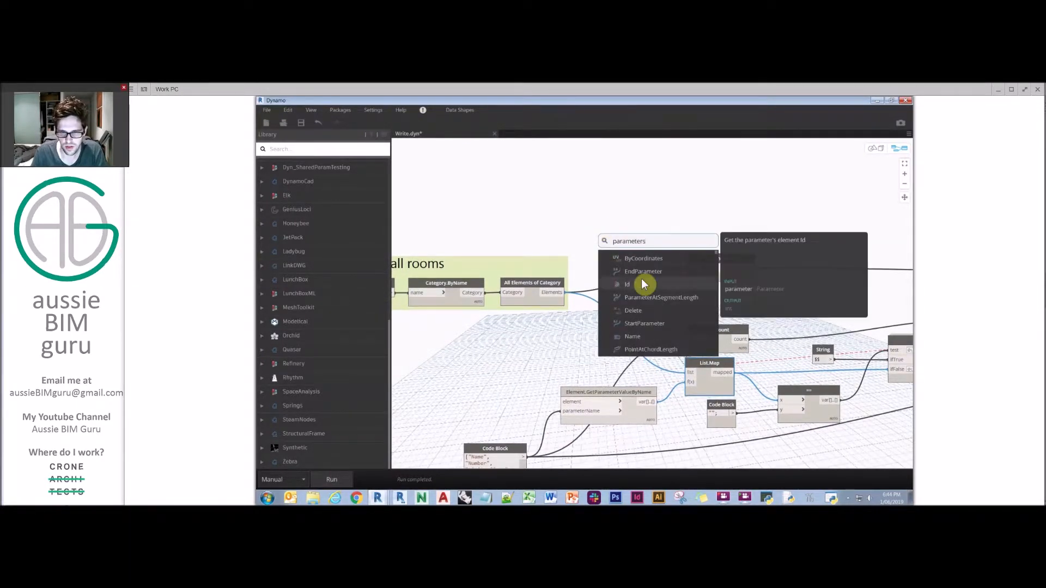
{"action": "scroll", "coordinate": [642, 283], "scroll_direction": "down", "scroll_amount": 3}
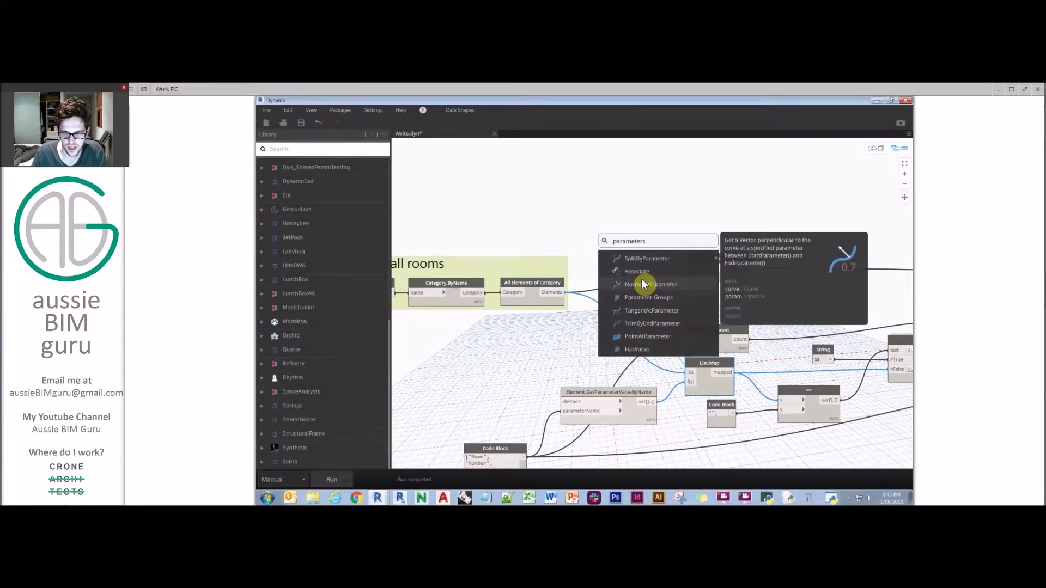
{"action": "left_click", "coordinate": [641, 325]}
{"action": "left_click_drag", "start_coordinate": [655, 330], "coordinate": [620, 203]}
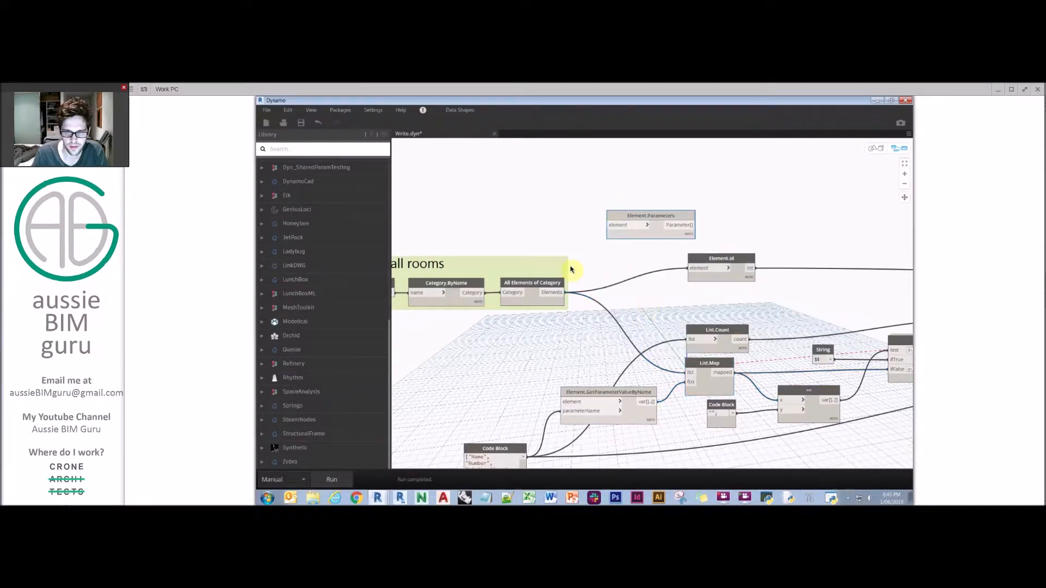
{"action": "left_click", "coordinate": [557, 293]}
{"action": "left_click", "coordinate": [617, 214]}
- Freeze the List.Map node, run the graph and examine the room parameter names output by Element.Parameters
{"action": "left_click", "coordinate": [708, 363]}
{"action": "right_click", "coordinate": [707, 362]}
{"action": "left_click", "coordinate": [740, 408]}
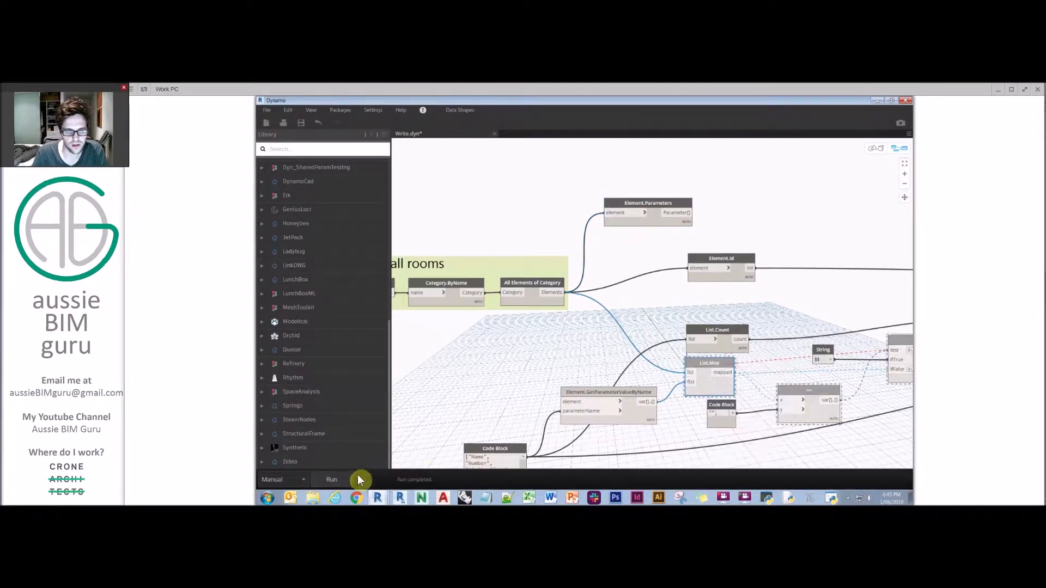
{"action": "mouse_move", "coordinate": [687, 236]}
{"action": "left_click", "coordinate": [687, 235]}
{"action": "scroll", "coordinate": [676, 276], "scroll_direction": "down", "scroll_amount": 7}
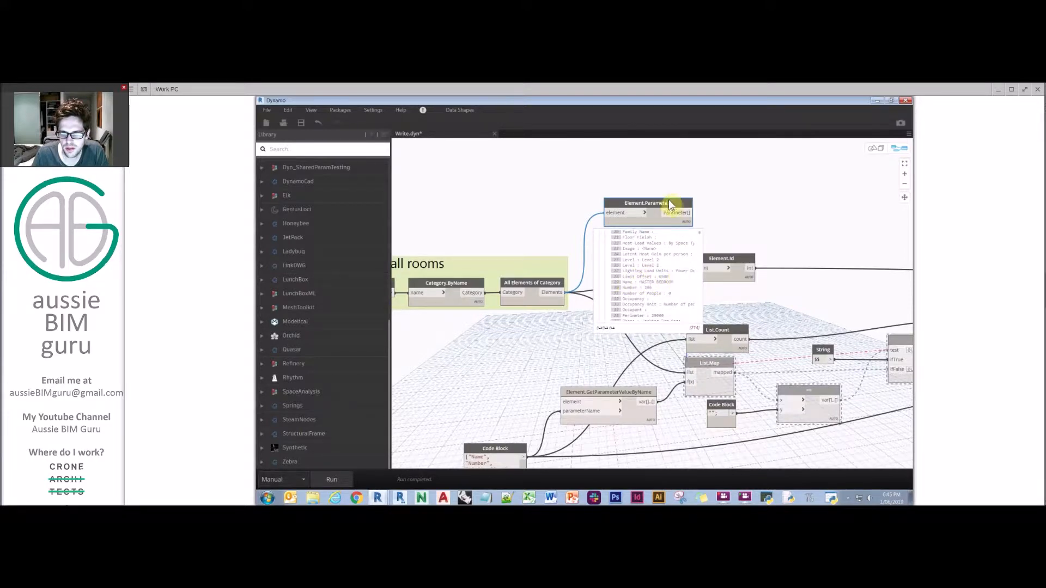
{"action": "left_click_drag", "start_coordinate": [671, 207], "coordinate": [687, 150]}
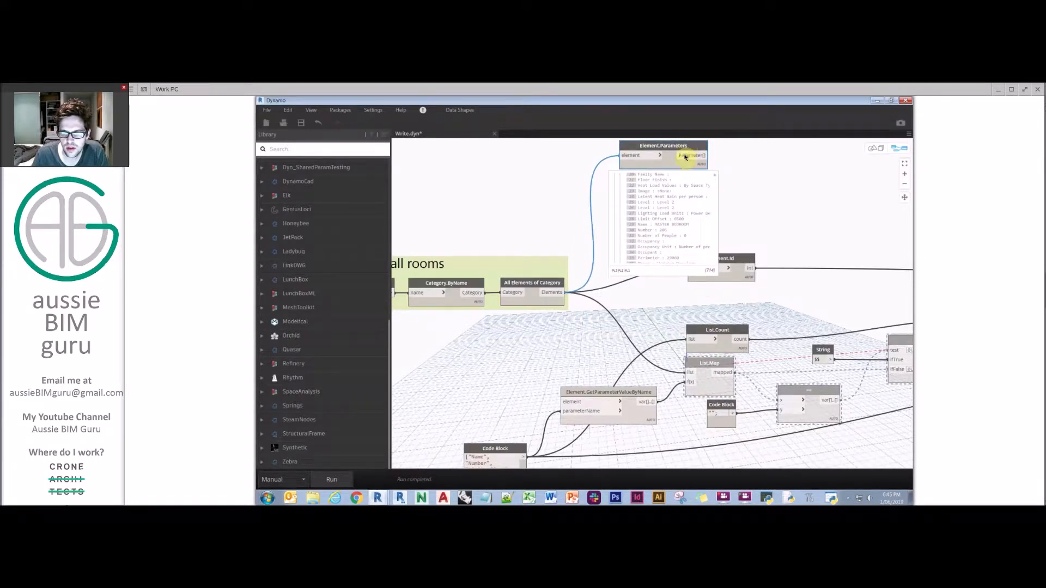
- Correct the third parameter name in the parameter-list code block to "Limit Offset" with a capital O
{"action": "middle_click_drag", "start_coordinate": [555, 333], "coordinate": [590, 254]}
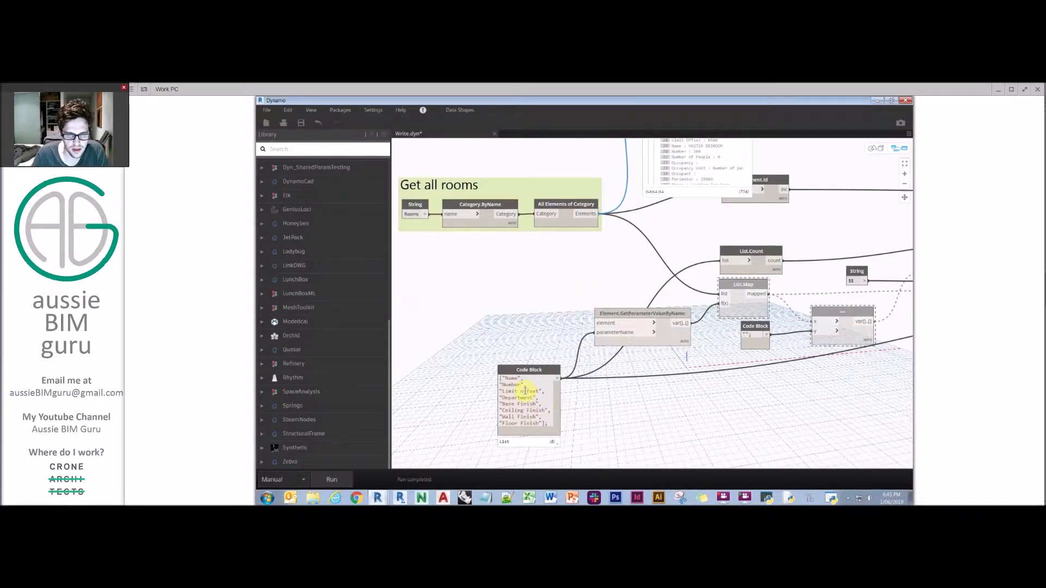
{"action": "scroll", "coordinate": [596, 396], "scroll_direction": "up", "scroll_amount": 1}
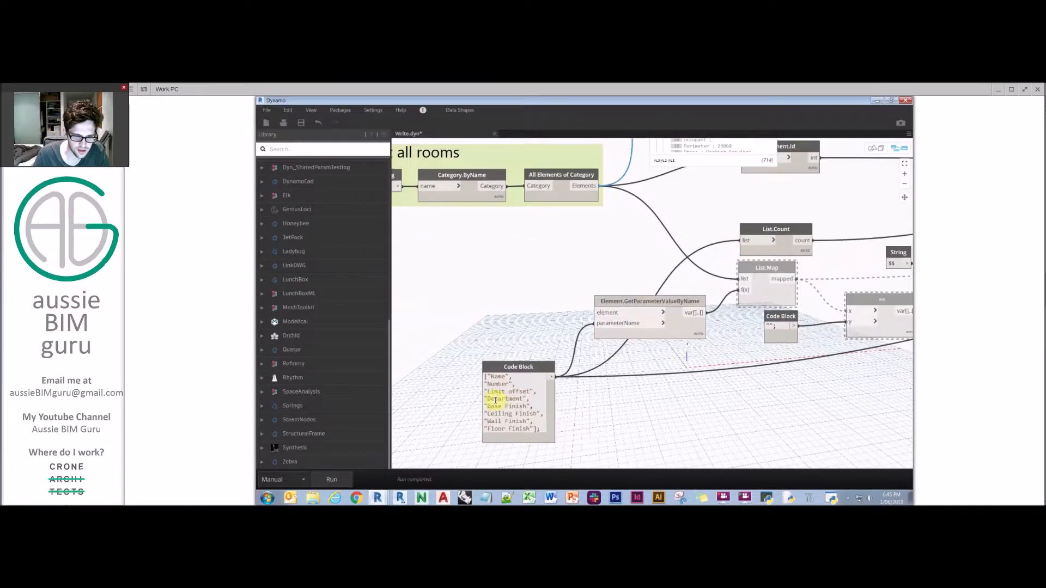
{"action": "scroll", "coordinate": [604, 400], "scroll_direction": "up", "scroll_amount": 1}
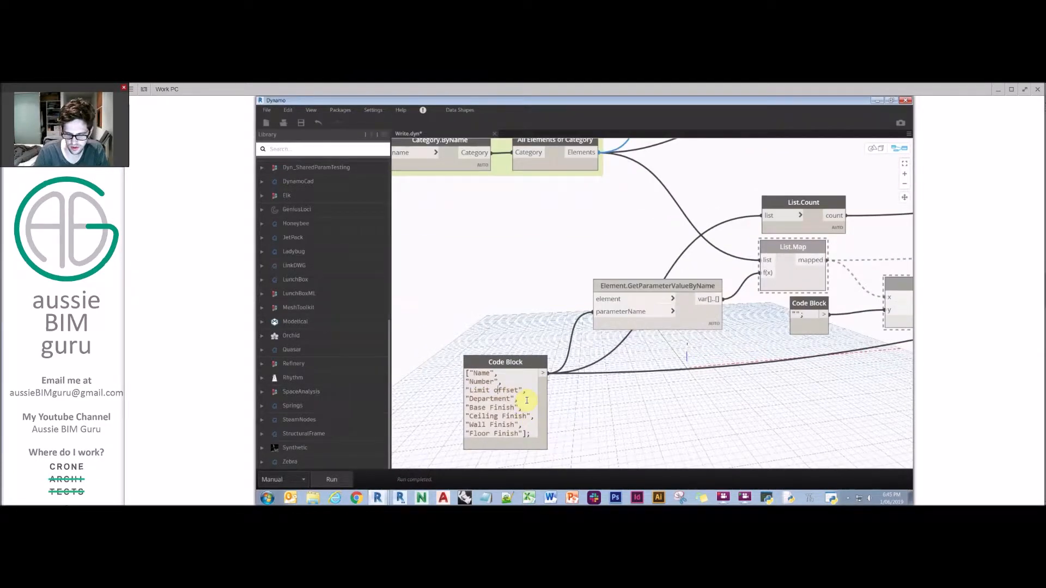
{"action": "key", "text": "BackSpace"}
{"action": "key", "text": "Caps_Lock"}
{"action": "type", "text": "O"}
{"action": "key", "text": "Caps_Lock"}
- Delete the Element.Parameters node and unfreeze the List.Map node
{"action": "scroll", "coordinate": [624, 392], "scroll_direction": "down", "scroll_amount": 6}
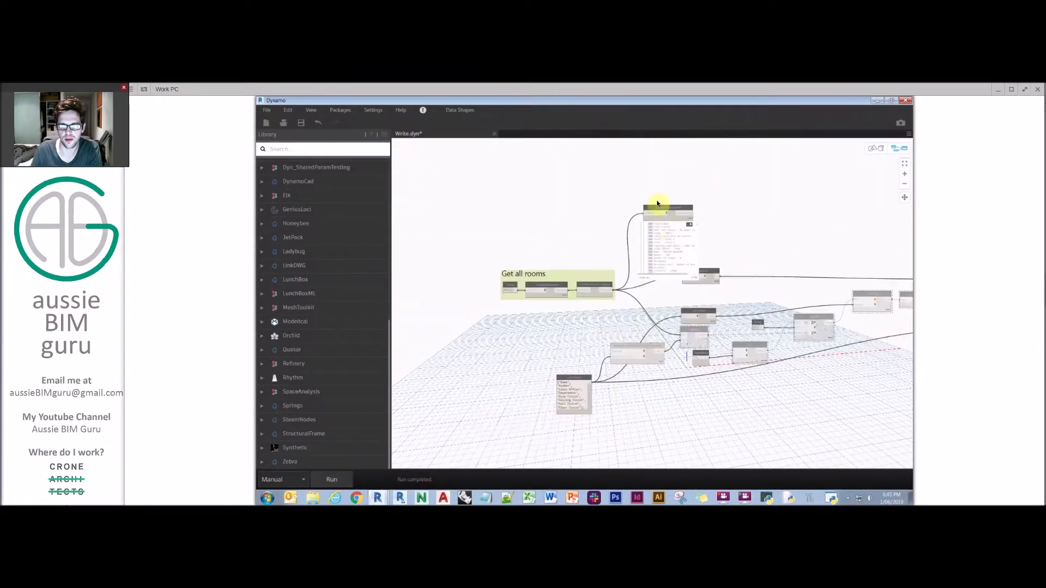
{"action": "right_click", "coordinate": [700, 330]}
{"action": "left_click", "coordinate": [747, 376]}
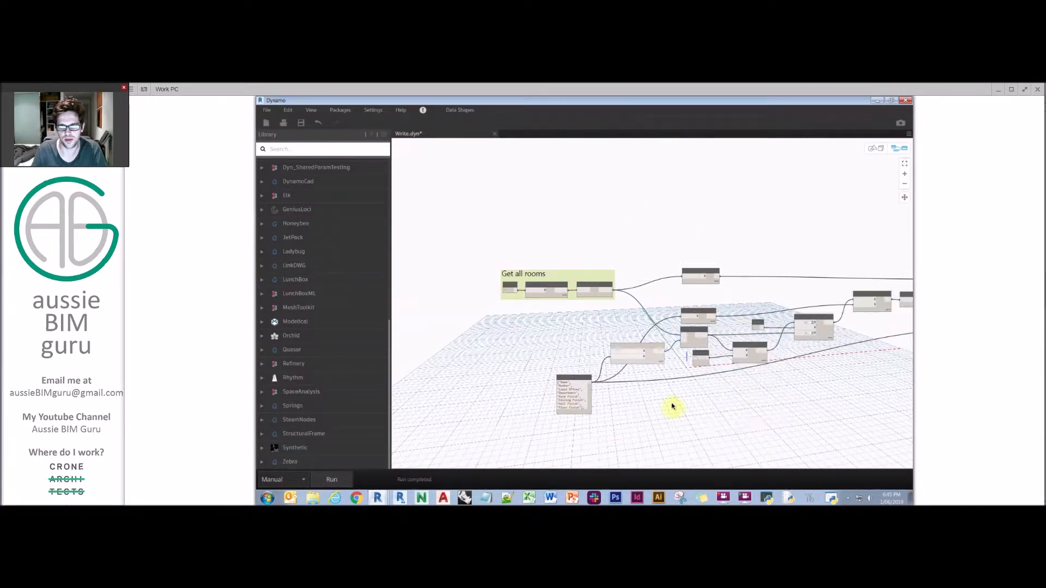
- Run the graph to export the rooms to Sample.xlsx and check the Limit Offset column
{"action": "left_click", "coordinate": [329, 480]}
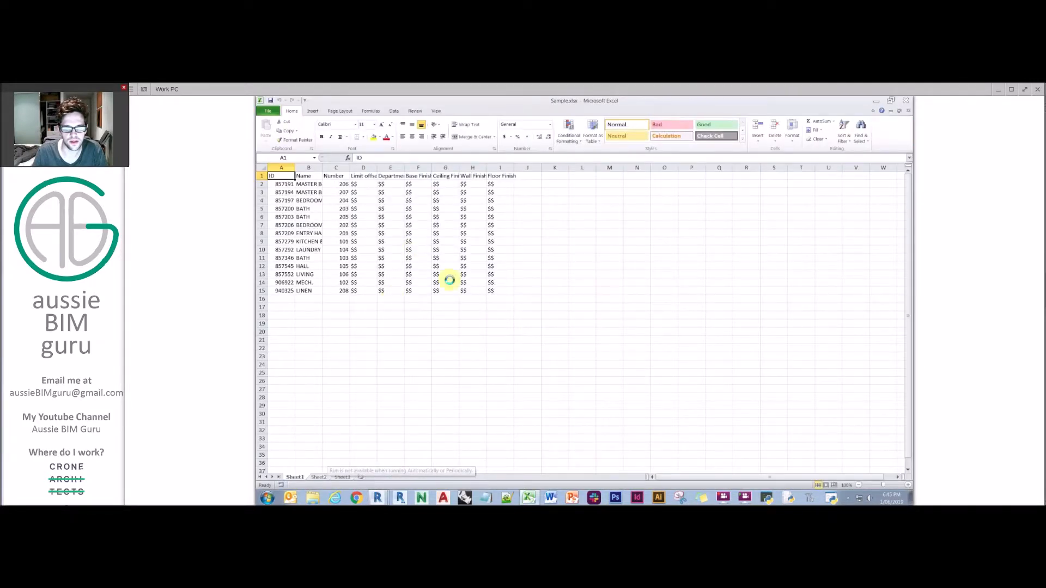
{"action": "left_click", "coordinate": [347, 243]}
{"action": "left_click_drag", "start_coordinate": [363, 184], "coordinate": [362, 291]}
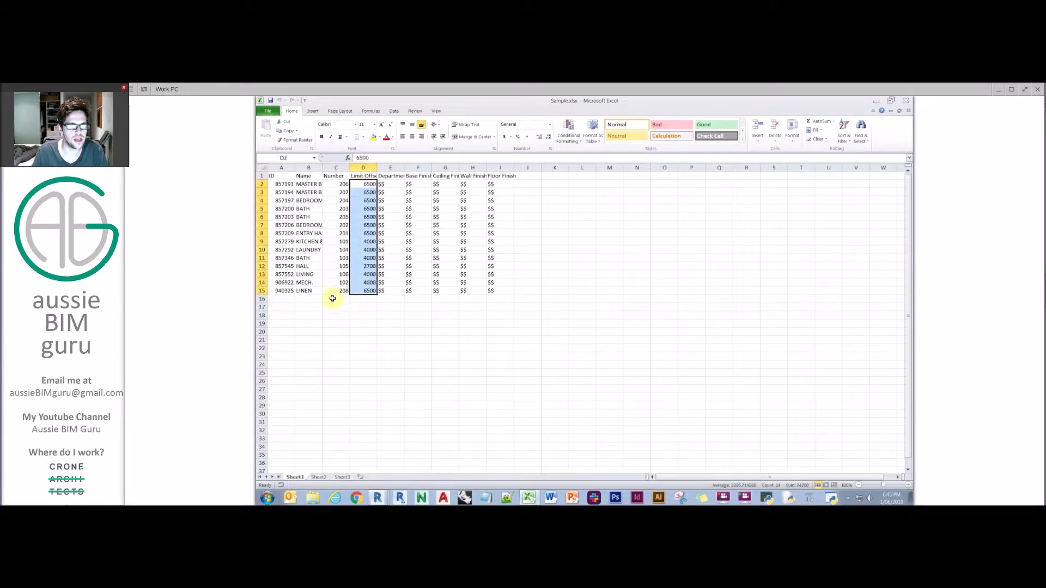
{"action": "left_click", "coordinate": [480, 232]}
- Set the width of columns A to I to 15 and left-align their contents
{"action": "left_click_drag", "start_coordinate": [500, 168], "coordinate": [281, 167]}
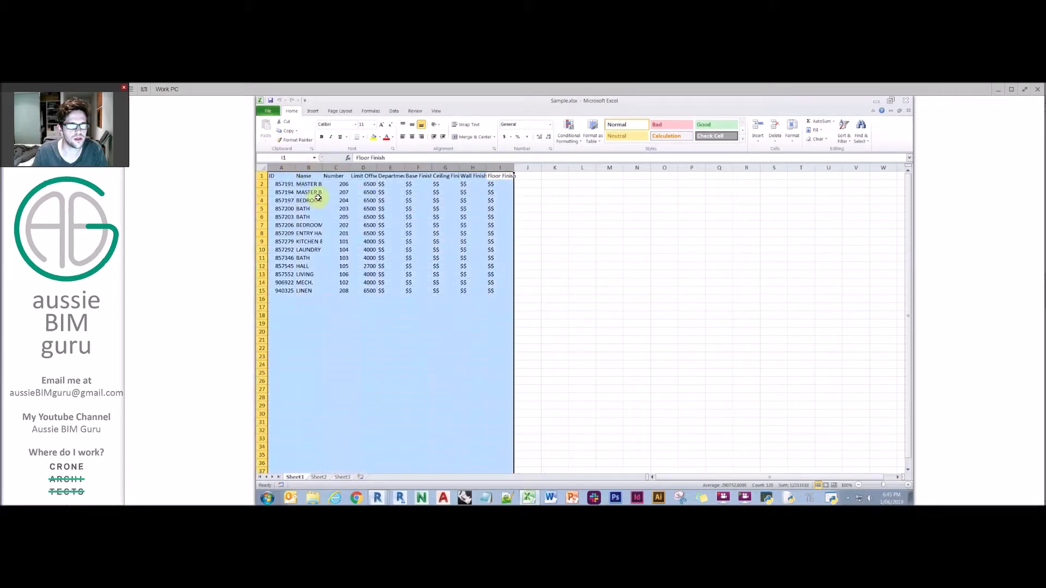
{"action": "right_click", "coordinate": [328, 205]}
{"action": "left_click", "coordinate": [356, 297]}
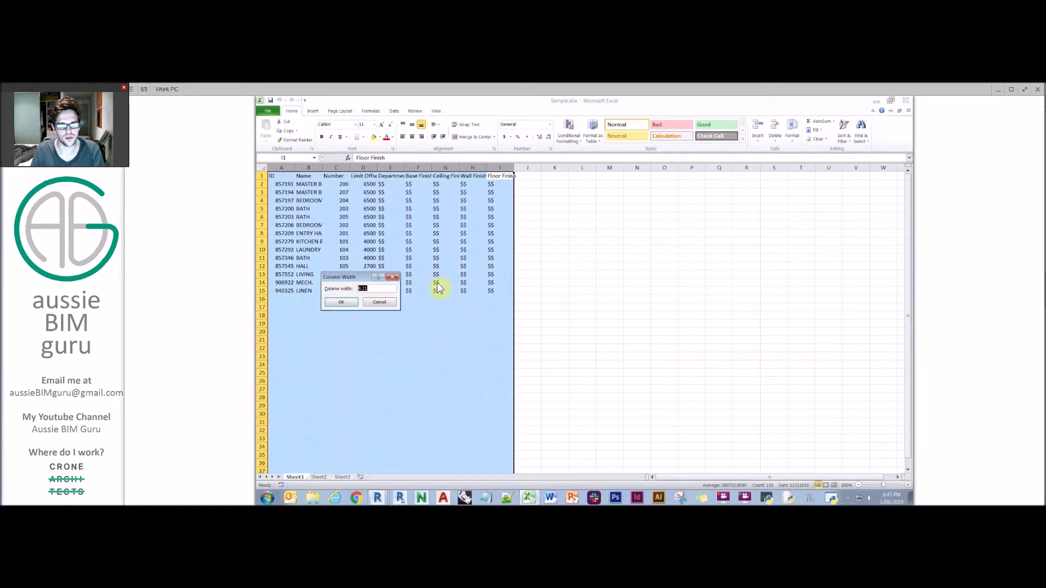
{"action": "type", "text": "15"}
{"action": "key", "text": "Return"}
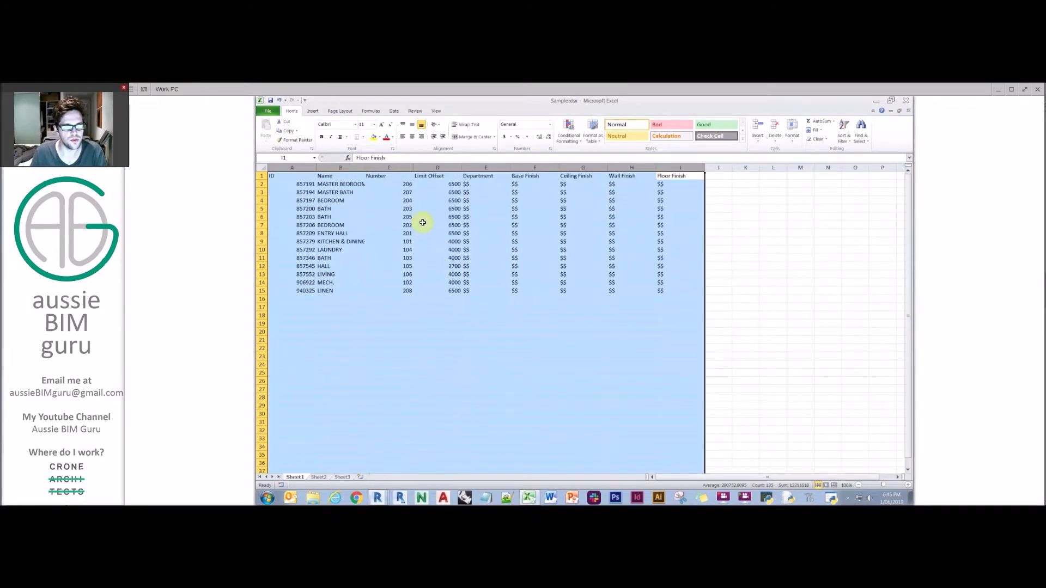
{"action": "left_click", "coordinate": [447, 184]}
{"action": "left_click_drag", "start_coordinate": [678, 167], "coordinate": [292, 167]}
{"action": "left_click", "coordinate": [403, 137]}
{"action": "left_click", "coordinate": [385, 221]}
- Renumber the rooms in C2 to C8 as 2.06, 2.07, 2.04, 2.03, 2.05, 2.02 and 2.01
{"action": "left_click", "coordinate": [389, 185]}
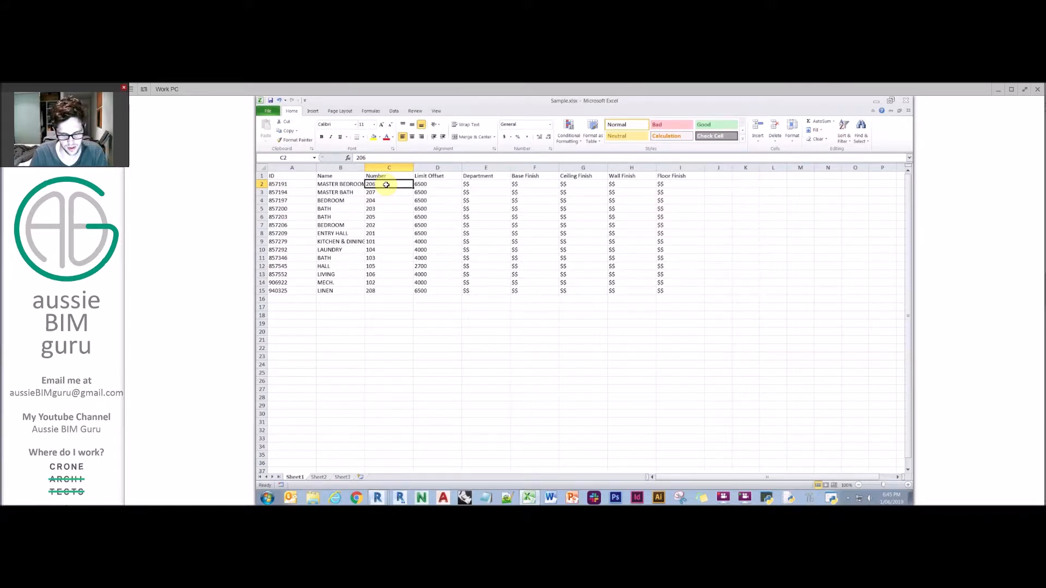
{"action": "type", "text": "2.06"}
{"action": "key", "text": "Return"}
{"action": "type", "text": "2.07"}
{"action": "key", "text": "Return"}
{"action": "type", "text": "2.04"}
{"action": "key", "text": "Return"}
{"action": "type", "text": "2.03"}
{"action": "key", "text": "Return"}
{"action": "type", "text": "2/"}
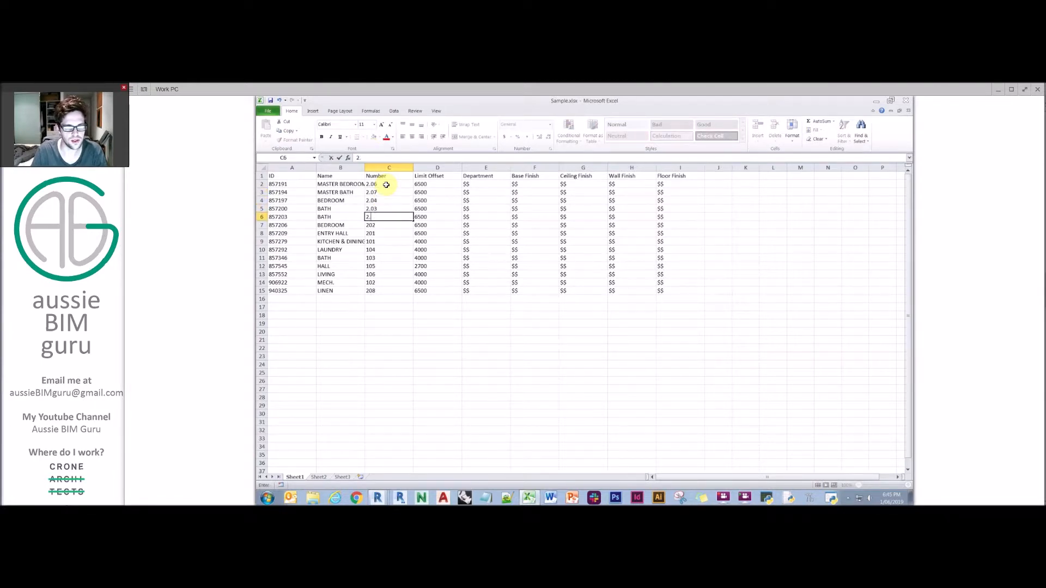
{"action": "type", "text": "05"}
{"action": "key", "text": "Return"}
{"action": "type", "text": "2."}
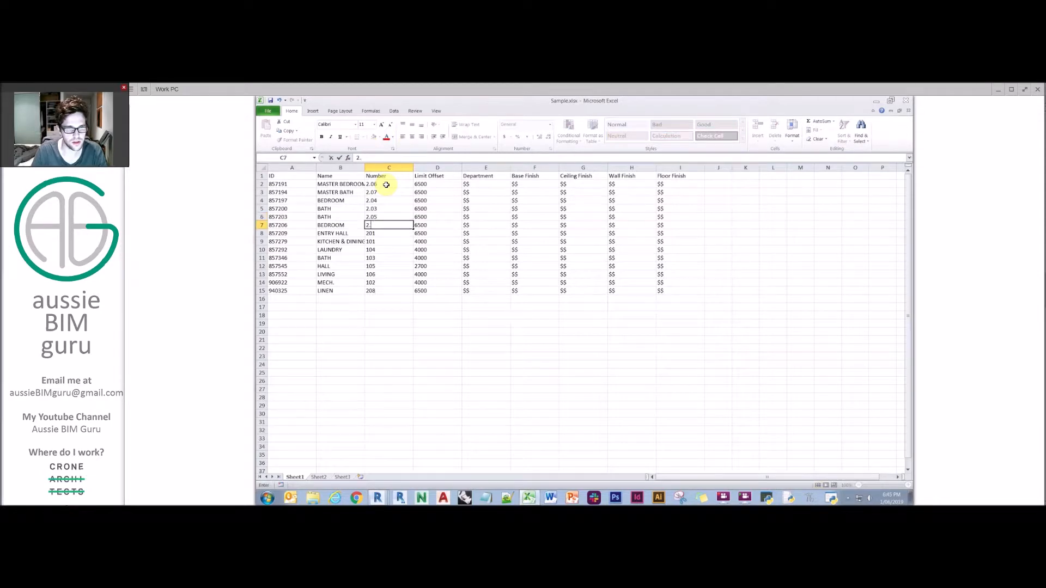
{"action": "type", "text": "02"}
{"action": "key", "text": "Return"}
{"action": "type", "text": "2.01"}
{"action": "key", "text": "Return"}
- Renumber the rooms in C9 to C15 as 1.01, 1.04, 1.03, 1.05, 1.06, 1.02 and 2.08
{"action": "type", "text": "1.01"}
{"action": "key", "text": "Return"}
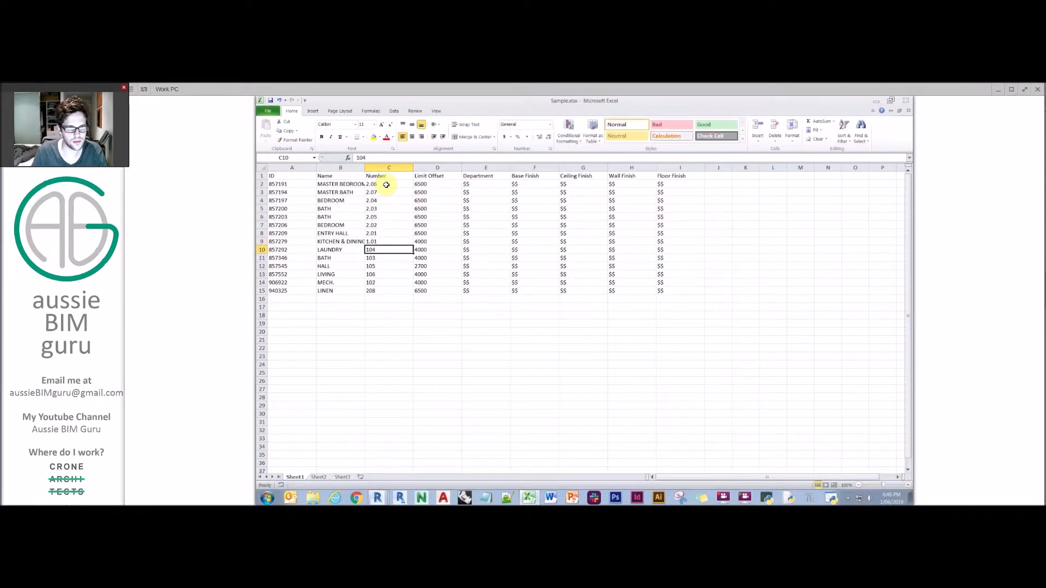
{"action": "type", "text": "1.04"}
{"action": "key", "text": "Return"}
{"action": "type", "text": "1.03"}
{"action": "key", "text": "Return"}
{"action": "type", "text": "1.05"}
{"action": "key", "text": "Return"}
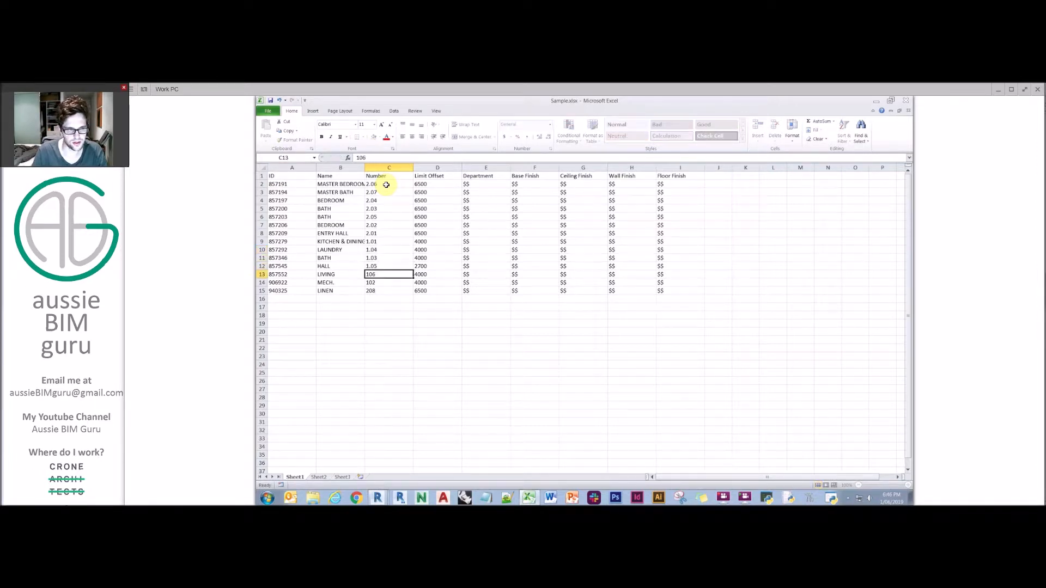
{"action": "type", "text": "1.06"}
{"action": "key", "text": "Return"}
{"action": "type", "text": "1.02"}
{"action": "key", "text": "Return"}
{"action": "type", "text": "2.08"}
{"action": "key", "text": "Return"}
{"action": "key", "text": "Right"}
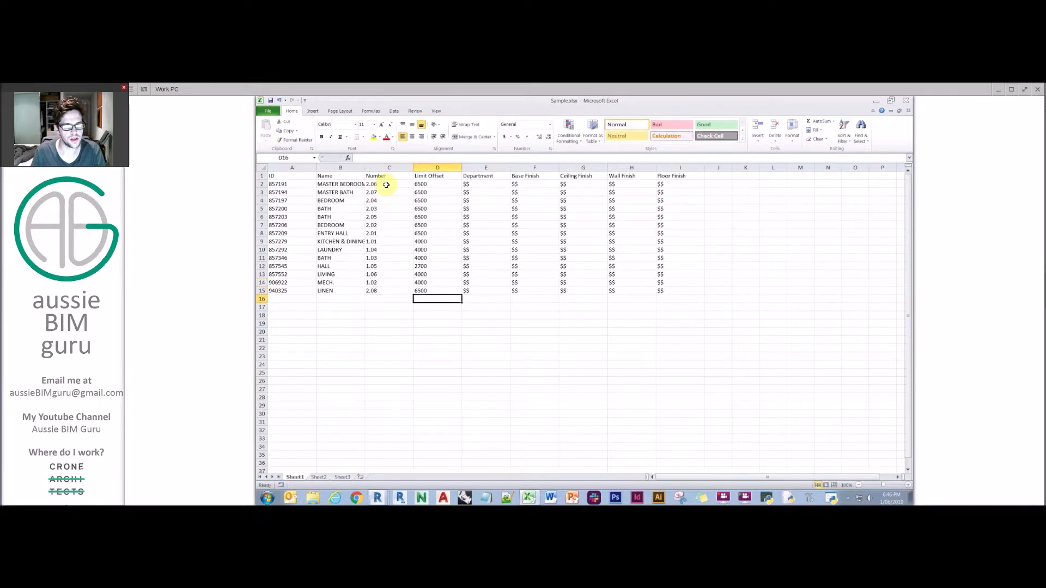
- Set the Limit Offset in D2 to 2700 and copy it down to D3 through D15
{"action": "left_click", "coordinate": [451, 182]}
{"action": "type", "text": "2"}
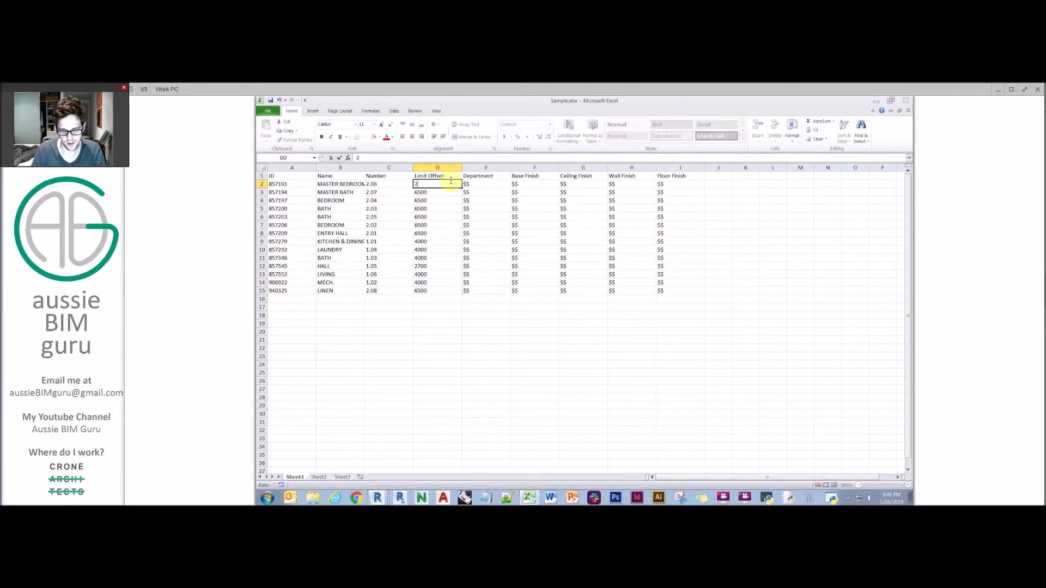
{"action": "type", "text": "700"}
{"action": "key", "text": "Return"}
{"action": "left_click", "coordinate": [439, 186]}
{"action": "key", "text": "ctrl+c"}
{"action": "left_click_drag", "start_coordinate": [437, 192], "coordinate": [435, 290]}
{"action": "key", "text": "ctrl+v"}
{"action": "left_click", "coordinate": [481, 191]}
{"action": "key", "text": "Escape"}
- Set the Department in E2, E3 and E4 to BEDROOM
{"action": "left_click", "coordinate": [482, 184]}
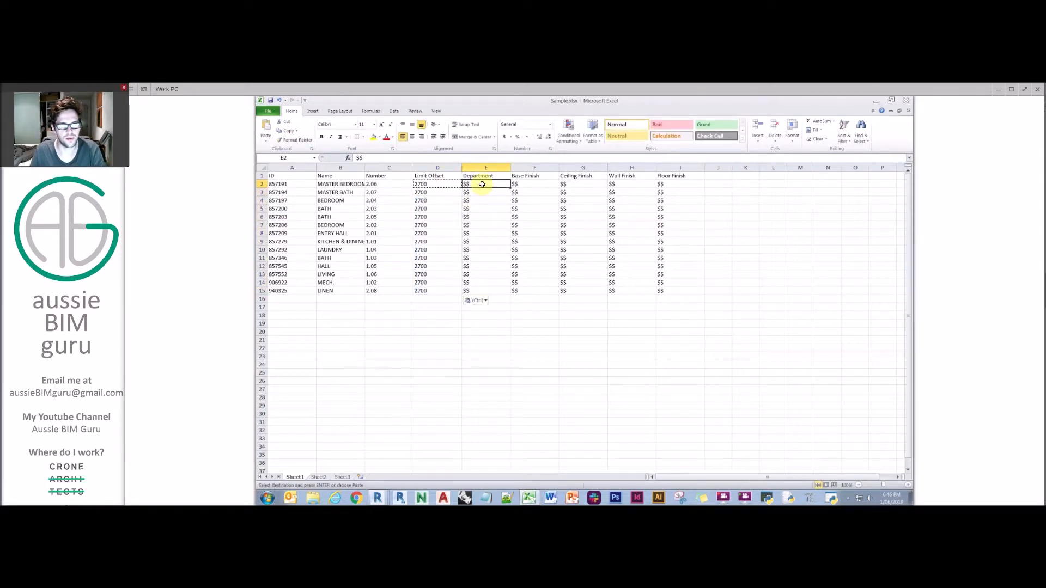
{"action": "key", "text": "Caps_Lock"}
{"action": "type", "text": "BEDROOM"}
{"action": "key", "text": "Return"}
{"action": "type", "text": "BE"}
{"action": "key", "text": "Return"}
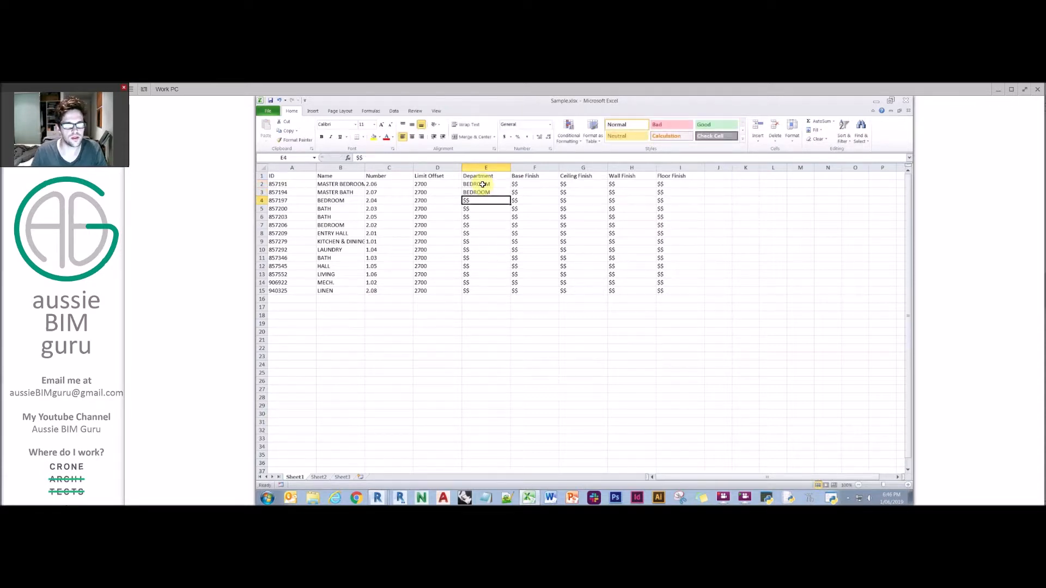
{"action": "key", "text": "Up"}
{"action": "key", "text": "ctrl+c"}
{"action": "key", "text": "Down"}
{"action": "key", "text": "ctrl+v"}
{"action": "key", "text": "Down"}
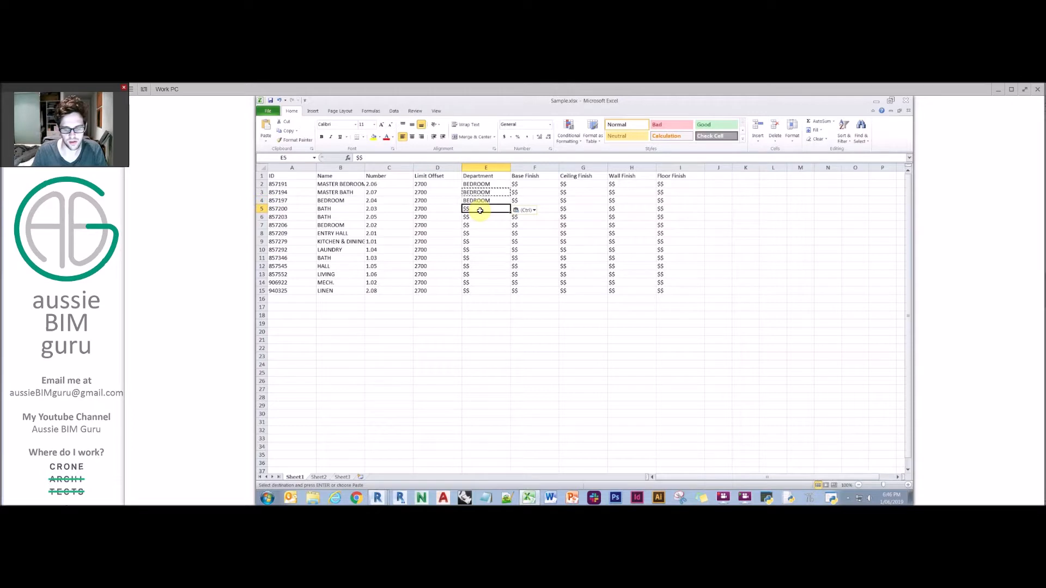
- Set the Department in E5 and E6 to AMENITIES and copy BEDROOM into E7
{"action": "type", "text": "AMENITIES"}
{"action": "key", "text": "Return"}
{"action": "key", "text": "Up"}
{"action": "key", "text": "ctrl+c"}
{"action": "key", "text": "Down"}
{"action": "key", "text": "ctrl+v"}
{"action": "key", "text": "Up"}
{"action": "key", "text": "Up"}
{"action": "key", "text": "ctrl+c"}
{"action": "left_click", "coordinate": [475, 225]}
{"action": "key", "text": "ctrl+v"}
- Set the Department in E8 and E9 to LIVING
{"action": "left_click", "coordinate": [475, 231]}
{"action": "type", "text": "LIVING"}
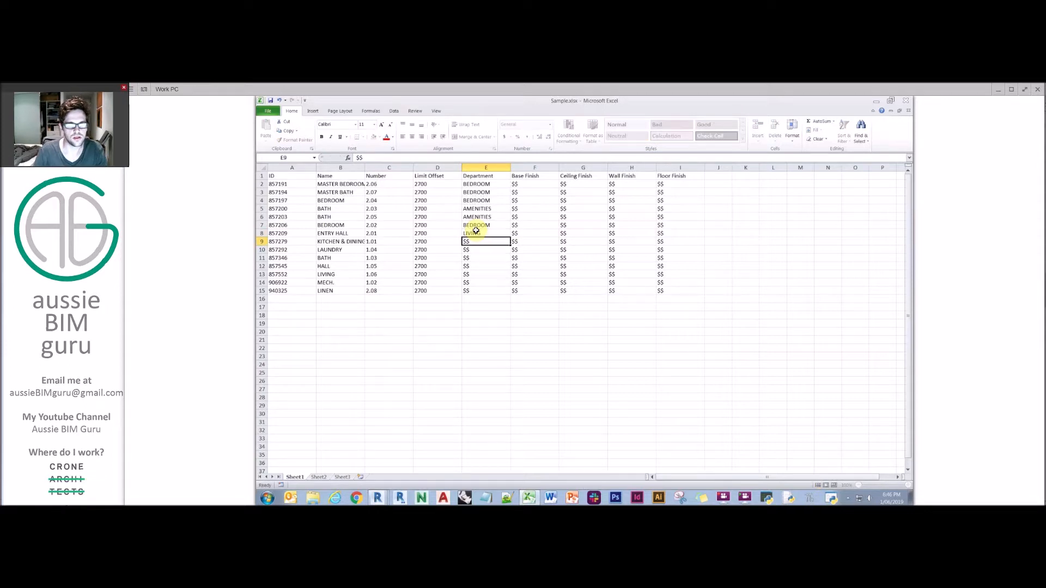
{"action": "key", "text": "Return"}
{"action": "key", "text": "Up"}
{"action": "key", "text": "ctrl+c"}
{"action": "left_click", "coordinate": [478, 241]}
{"action": "key", "text": "ctrl+v"}
- Set the Department in E8 to KLD and copy it to E9
{"action": "left_click", "coordinate": [478, 233]}
{"action": "type", "text": "J"}
{"action": "type", "text": "L"}
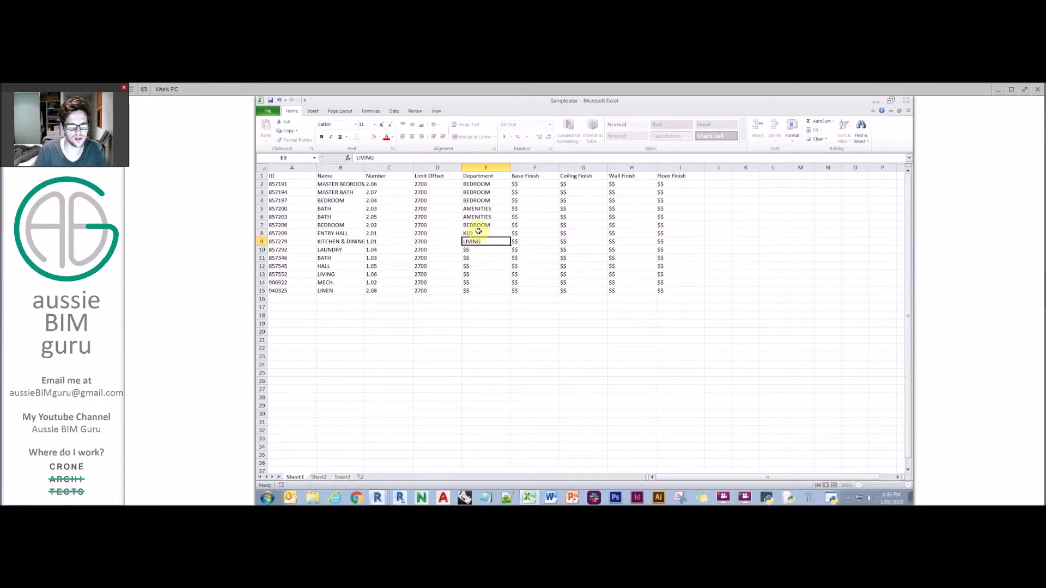
{"action": "type", "text": "D"}
{"action": "key", "text": "Return"}
{"action": "key", "text": "Up"}
{"action": "key", "text": "ctrl+c"}
{"action": "key", "text": "Down"}
{"action": "key", "text": "ctrl+v"}
{"action": "key", "text": "Down"}
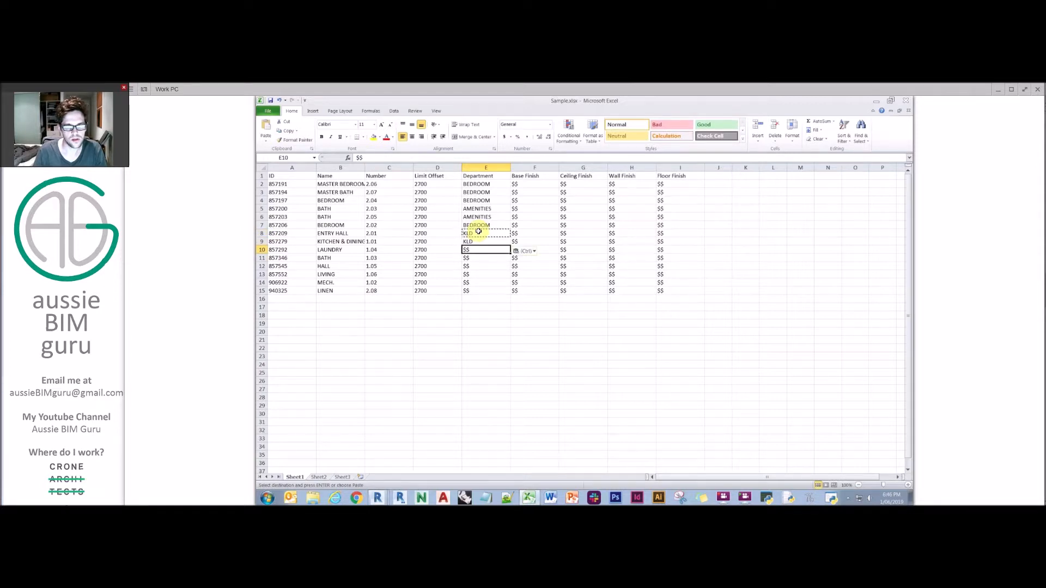
- Set the Department in E10 and E11 to AMENITIES and in E12 and E13 to KLD
{"action": "type", "text": "AMENITIES"}
{"action": "key", "text": "Return"}
{"action": "type", "text": "AM"}
{"action": "key", "text": "Return"}
{"action": "type", "text": "KLD"}
{"action": "key", "text": "Return"}
{"action": "type", "text": "KLD"}
{"action": "key", "text": "Return"}
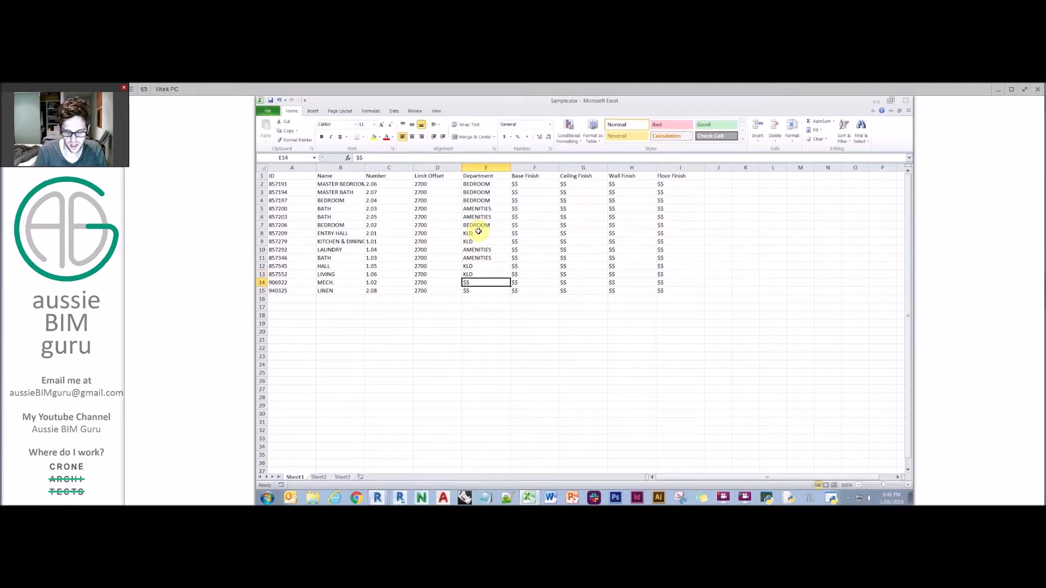
- Set the Department in E15 to KLD and in E14 to PLANT
{"action": "key", "text": "Down"}
{"action": "type", "text": "KLD"}
{"action": "key", "text": "Return"}
{"action": "key", "text": "Up"}
{"action": "key", "text": "Up"}
{"action": "type", "text": "PLANT"}
{"action": "key", "text": "Return"}
{"action": "key", "text": "Right"}
{"action": "key", "text": "Up"}
{"action": "key", "text": "Up"}
- Set the Base Finish in F2 to CPT and copy it to F3 and F4
{"action": "left_click", "coordinate": [526, 185]}
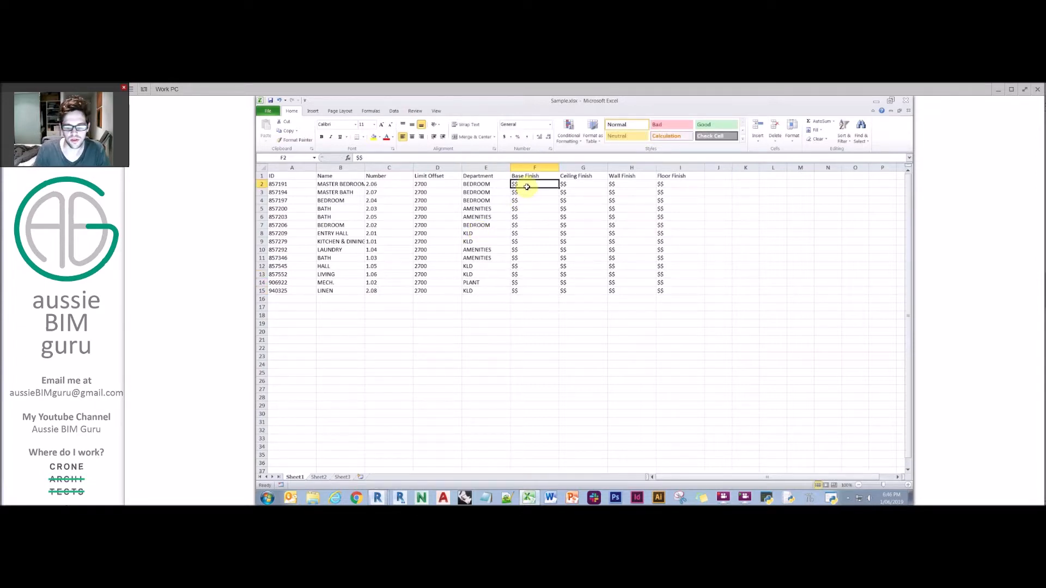
{"action": "type", "text": "CPT"}
{"action": "key", "text": "Return"}
{"action": "left_click", "coordinate": [526, 185]}
{"action": "key", "text": "ctrl+c"}
{"action": "left_click_drag", "start_coordinate": [526, 193], "coordinate": [526, 201]}
{"action": "key", "text": "ctrl+v"}
- Set the Base Finish in F5 to FTL and copy it to F6
{"action": "left_click", "coordinate": [524, 209]}
{"action": "type", "text": "F"}
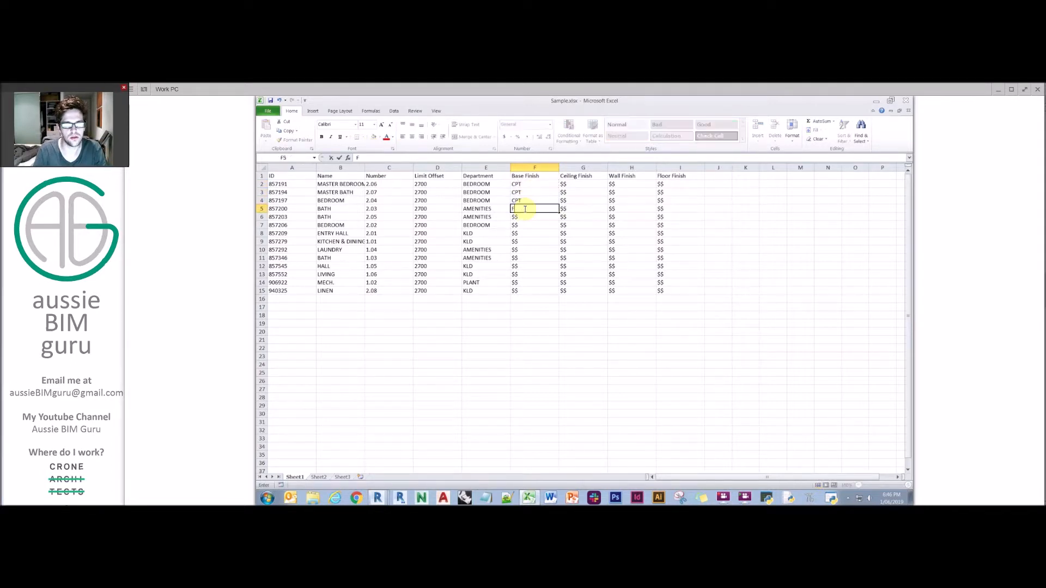
{"action": "type", "text": "TL"}
{"action": "key", "text": "Return"}
{"action": "key", "text": "ctrl+c"}
{"action": "left_click", "coordinate": [528, 210]}
{"action": "key", "text": "ctrl+c"}
{"action": "left_click_drag", "start_coordinate": [528, 217], "coordinate": [530, 218]}
{"action": "key", "text": "ctrl+v"}
- Copy the CPT base finish from F4 to F7 and F8
{"action": "left_click", "coordinate": [527, 201]}
{"action": "key", "text": "ctrl+c"}
{"action": "left_click", "coordinate": [526, 225]}
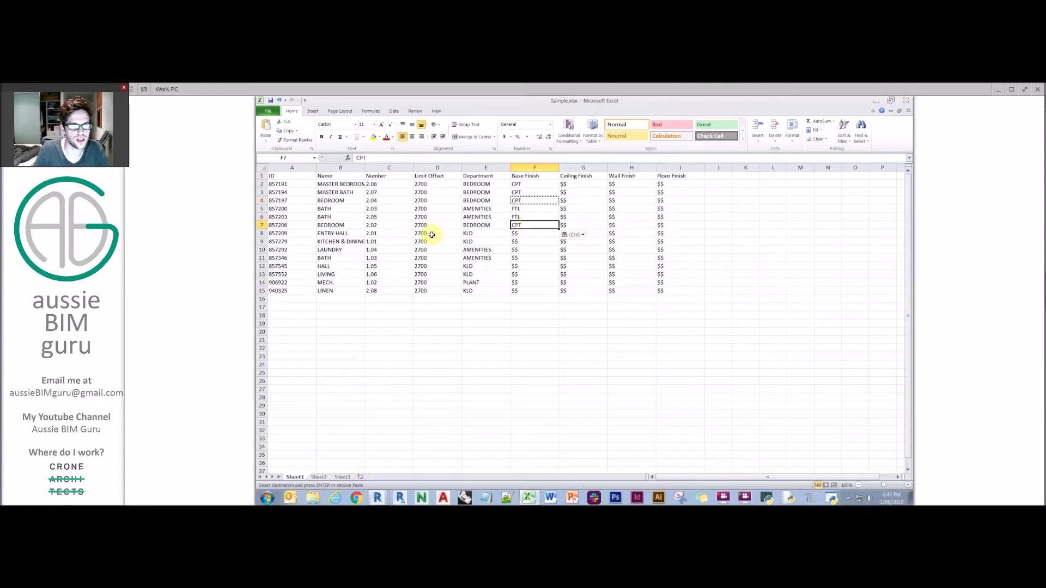
{"action": "left_click", "coordinate": [519, 234]}
{"action": "key", "text": "ctrl+v"}
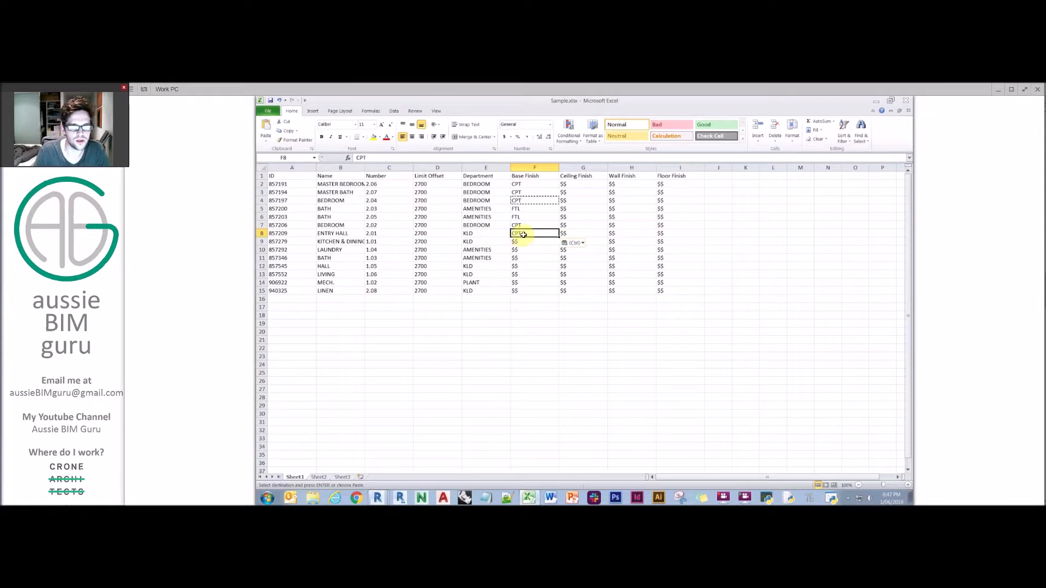
- Copy the FTL base finish from F6 to F9, F10 and F11
{"action": "left_click", "coordinate": [527, 248]}
{"action": "left_click", "coordinate": [523, 216]}
{"action": "key", "text": "ctrl+c"}
{"action": "left_click", "coordinate": [520, 241]}
{"action": "key", "text": "ctrl+v"}
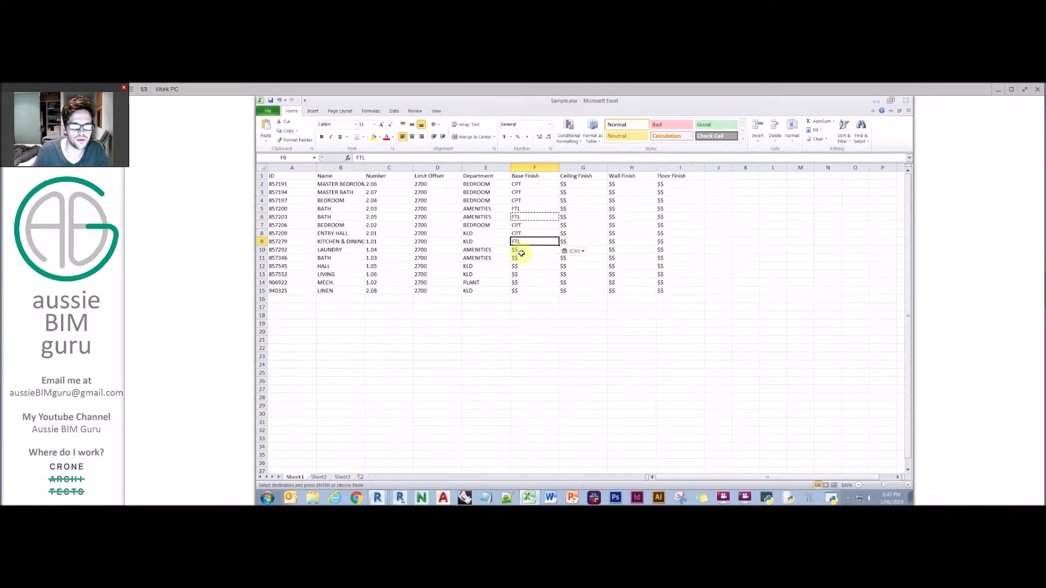
{"action": "left_click", "coordinate": [520, 233]}
{"action": "left_click", "coordinate": [523, 249]}
{"action": "key", "text": "ctrl+v"}
{"action": "left_click", "coordinate": [525, 259]}
{"action": "key", "text": "ctrl+v"}
- Copy the CPT base finish from F8 to F12, F13, F14 and F15
{"action": "left_click", "coordinate": [522, 233]}
{"action": "key", "text": "ctrl+c"}
{"action": "left_click", "coordinate": [523, 266]}
{"action": "key", "text": "ctrl+v"}
{"action": "left_click", "coordinate": [523, 275]}
{"action": "key", "text": "ctrl+v"}
{"action": "left_click", "coordinate": [521, 283]}
{"action": "key", "text": "ctrl+v"}
{"action": "left_click", "coordinate": [522, 291]}
{"action": "key", "text": "ctrl+v"}
- Set the Ceiling Finish in G2 to CPB and copy it down to G3 through G15
{"action": "left_click", "coordinate": [575, 188]}
{"action": "type", "text": "C"}
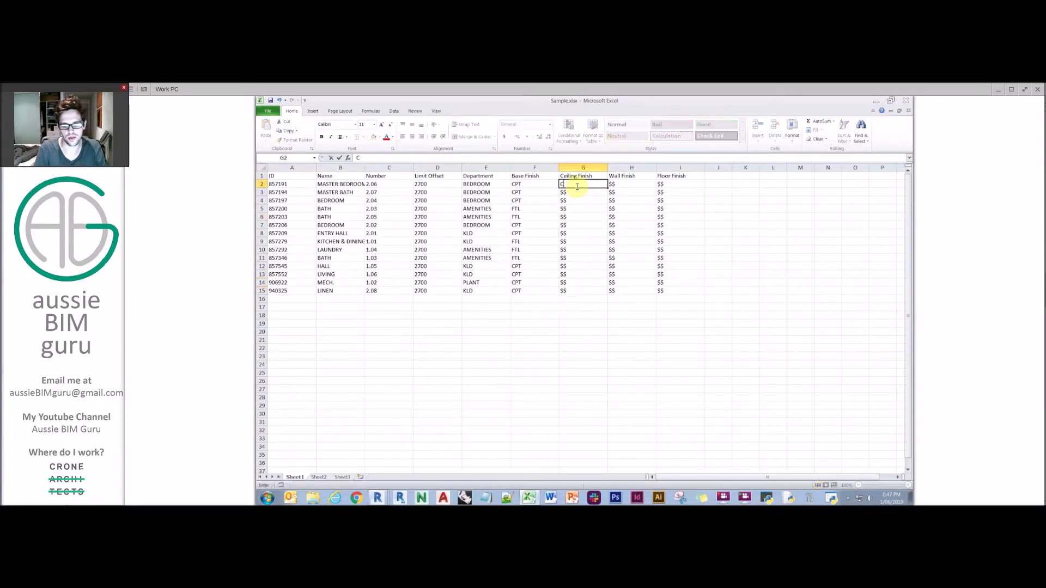
{"action": "key", "text": "Return"}
{"action": "left_click", "coordinate": [575, 185]}
{"action": "key", "text": "ctrl+c"}
{"action": "left_click_drag", "start_coordinate": [572, 194], "coordinate": [579, 290]}
{"action": "key", "text": "ctrl+v"}
- Set the Wall Finish in H2 to WPB and copy it down to H3 through H15
{"action": "left_click", "coordinate": [623, 185]}
{"action": "type", "text": "WPB"}
{"action": "key", "text": "Return"}
{"action": "left_click", "coordinate": [623, 185]}
{"action": "key", "text": "ctrl+c"}
{"action": "left_click_drag", "start_coordinate": [627, 193], "coordinate": [633, 289]}
{"action": "key", "text": "ctrl+v"}
- Set the Floor Finish in I2 to WPB
{"action": "left_click", "coordinate": [672, 185]}
{"action": "type", "text": "W"}
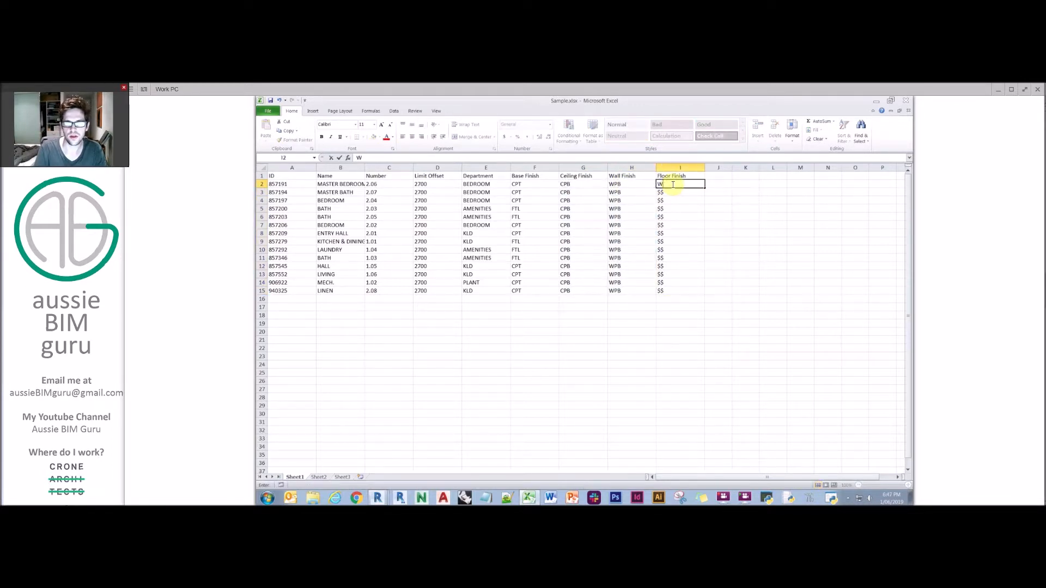
{"action": "key", "text": "ctrl+Return"}
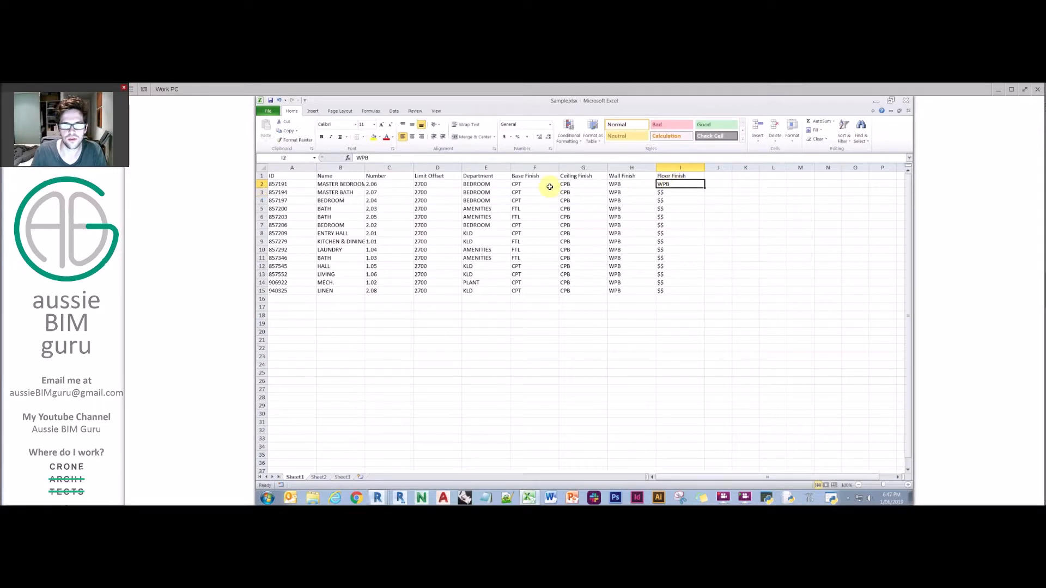
- Copy the Base Finish values from F2 to F15 into the Floor Finish cells I2 to I15
{"action": "left_click_drag", "start_coordinate": [543, 186], "coordinate": [532, 290]}
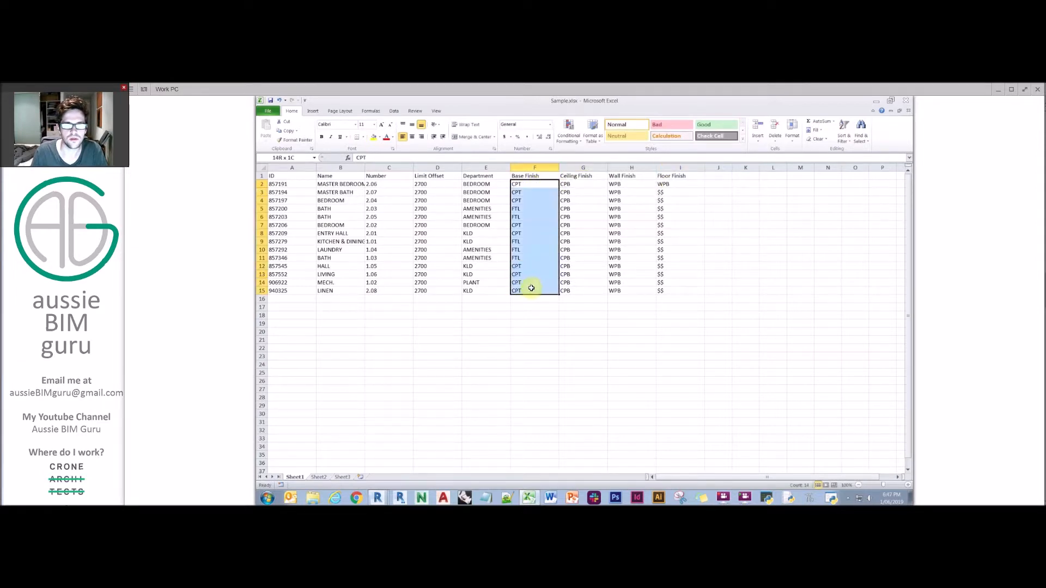
{"action": "key", "text": "ctrl+c"}
{"action": "left_click", "coordinate": [662, 185]}
{"action": "key", "text": "ctrl+v"}
- Set the Base Finish in F2 to CON and copy it down to F3 through F15
{"action": "type", "text": "CON"}
{"action": "key", "text": "Return"}
{"action": "left_click", "coordinate": [536, 186]}
{"action": "key", "text": "ctrl+c"}
{"action": "left_click_drag", "start_coordinate": [535, 192], "coordinate": [535, 289]}
{"action": "key", "text": "ctrl+v"}
{"action": "left_click", "coordinate": [437, 216]}
- Save the workbook as To send back.xlsx and close Excel to return to Dynamo
{"action": "left_click", "coordinate": [268, 110]}
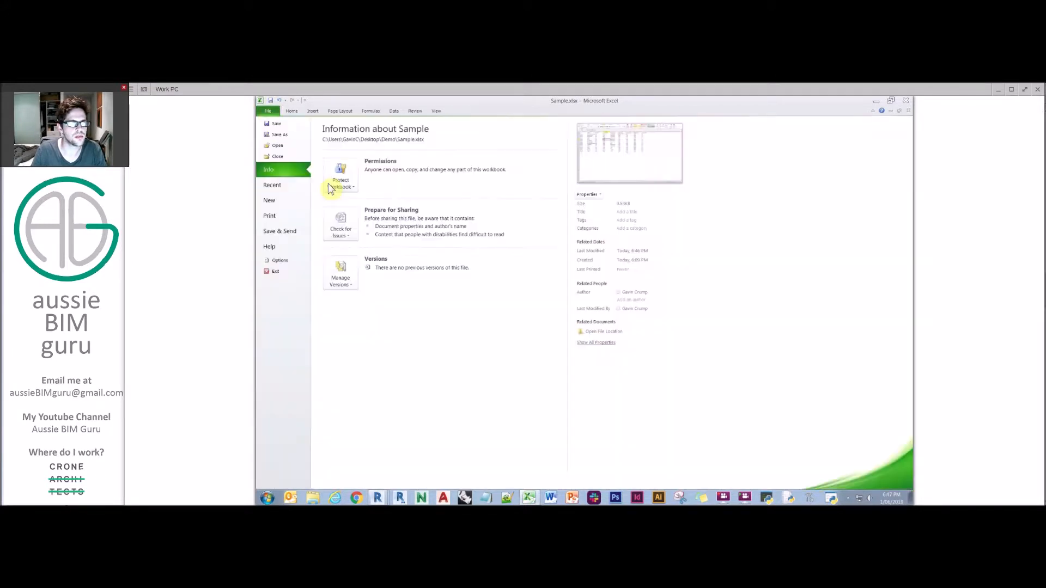
{"action": "left_click", "coordinate": [280, 143]}
{"action": "left_click", "coordinate": [591, 234]}
{"action": "left_click", "coordinate": [601, 350]}
{"action": "left_click", "coordinate": [606, 298]}
{"action": "left_click", "coordinate": [717, 242]}
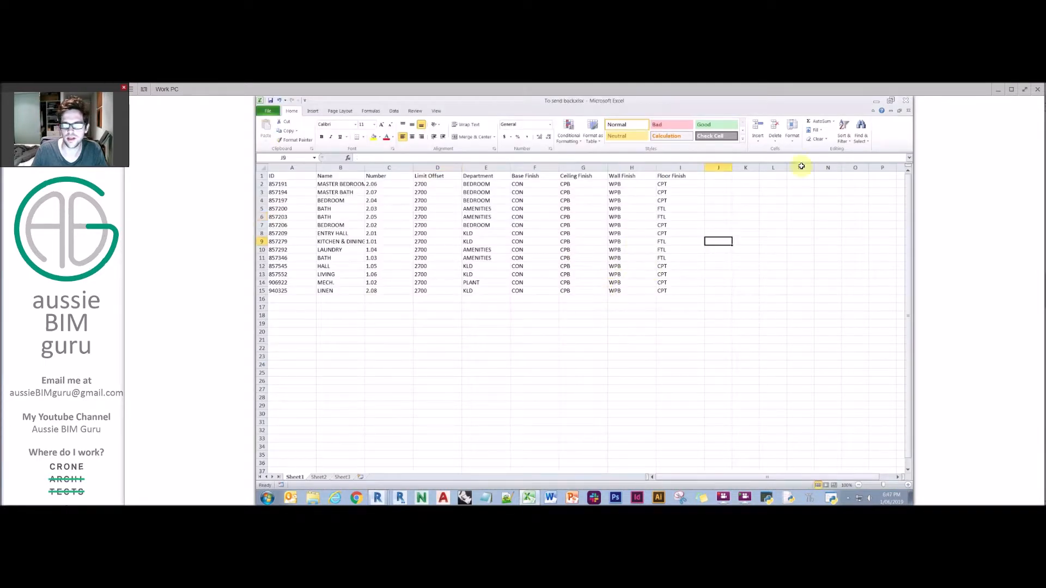
{"action": "left_click", "coordinate": [906, 100]}
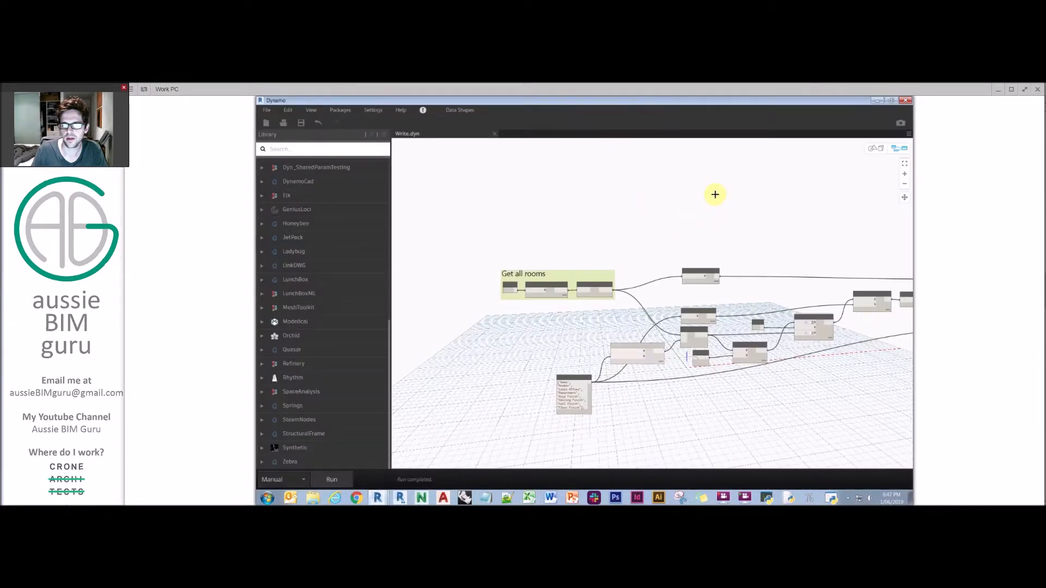
- Save a copy of the Write.dyn graph as Write2.dyn in the Demo folder
{"action": "middle_click_drag", "start_coordinate": [716, 194], "coordinate": [581, 191]}
{"action": "scroll", "coordinate": [580, 191], "scroll_direction": "down", "scroll_amount": 3}
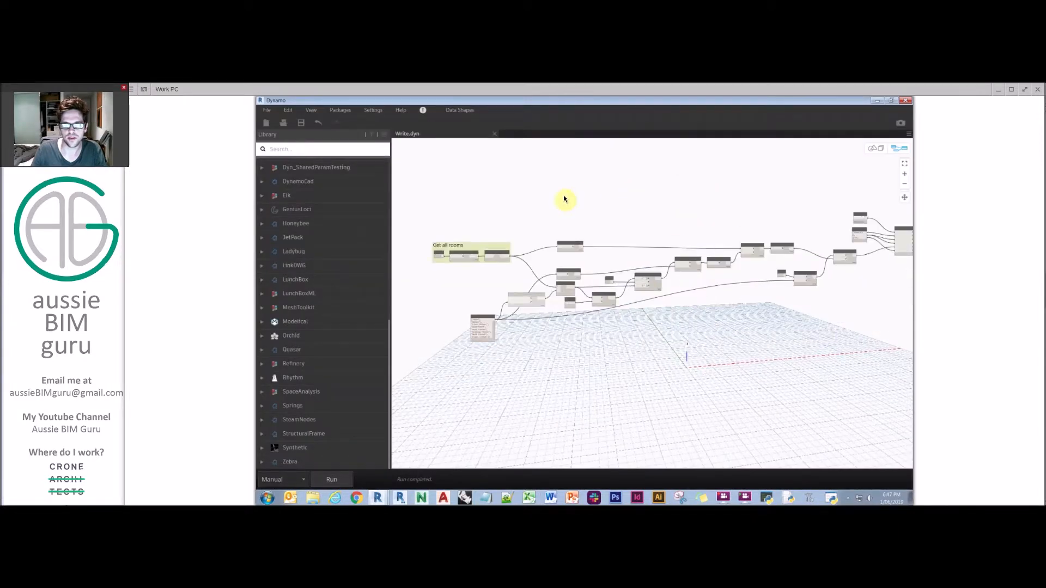
{"action": "left_click", "coordinate": [265, 109]}
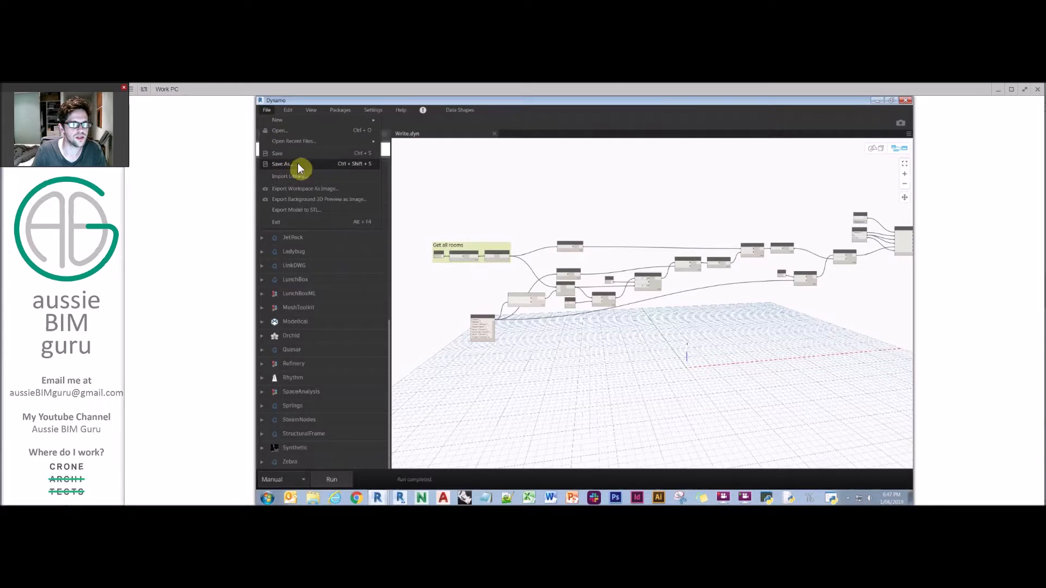
{"action": "left_click", "coordinate": [287, 165]}
{"action": "left_click", "coordinate": [745, 312]}
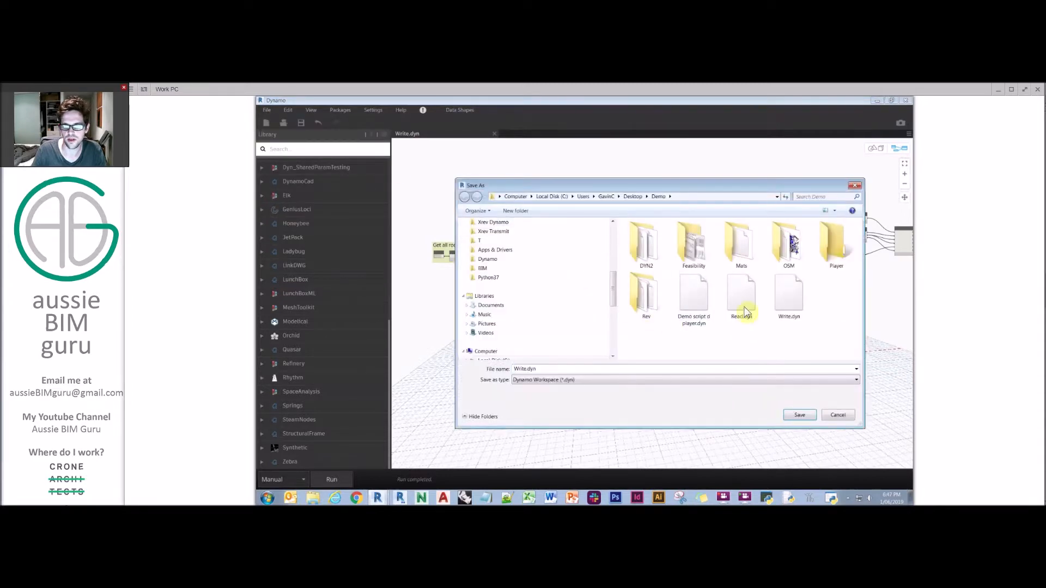
{"action": "left_click", "coordinate": [788, 308]}
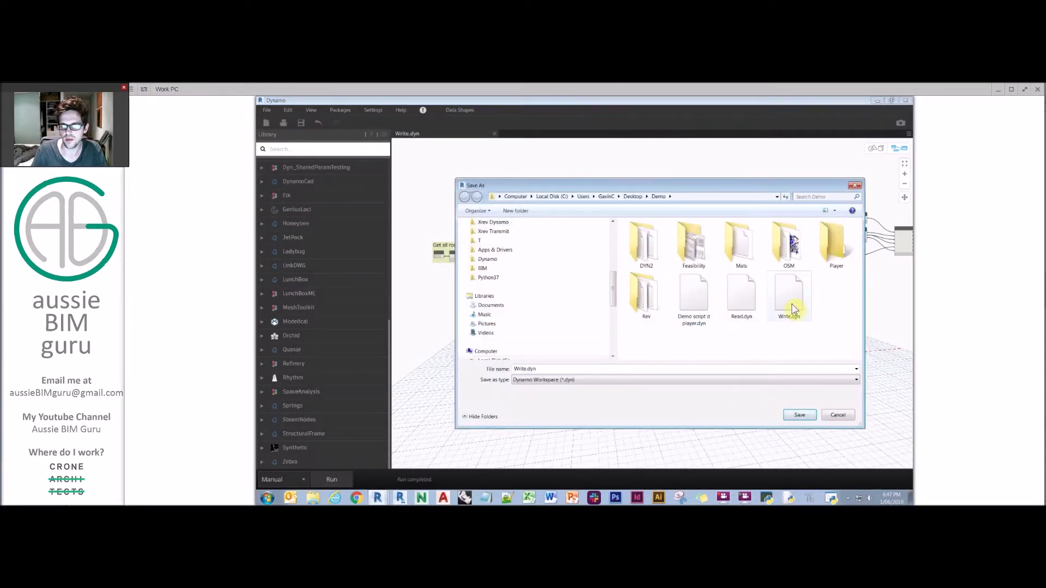
{"action": "left_click", "coordinate": [786, 337]}
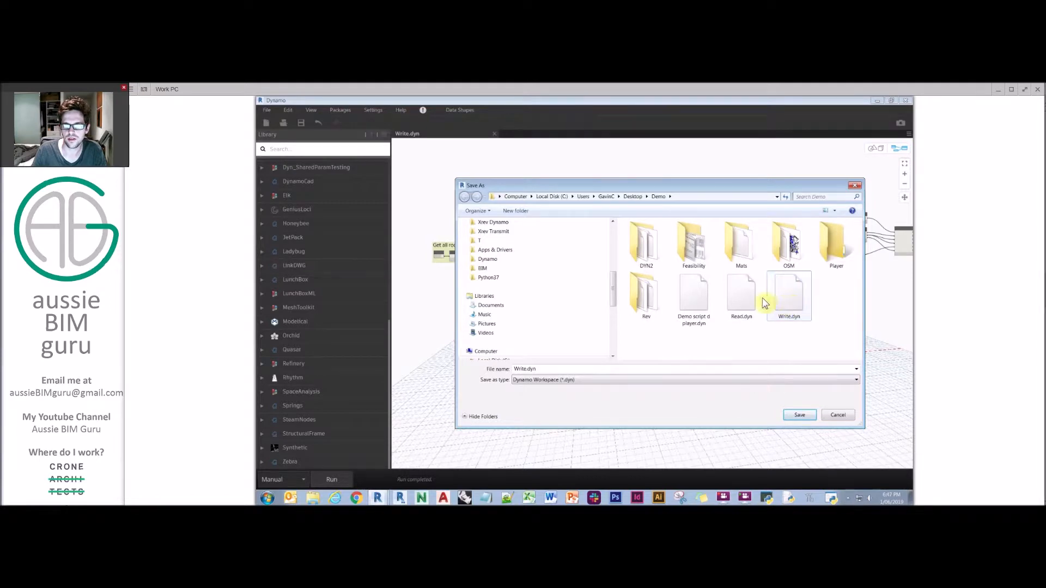
{"action": "left_click", "coordinate": [529, 369]}
{"action": "type", "text": "2"}
{"action": "left_click", "coordinate": [812, 417]}
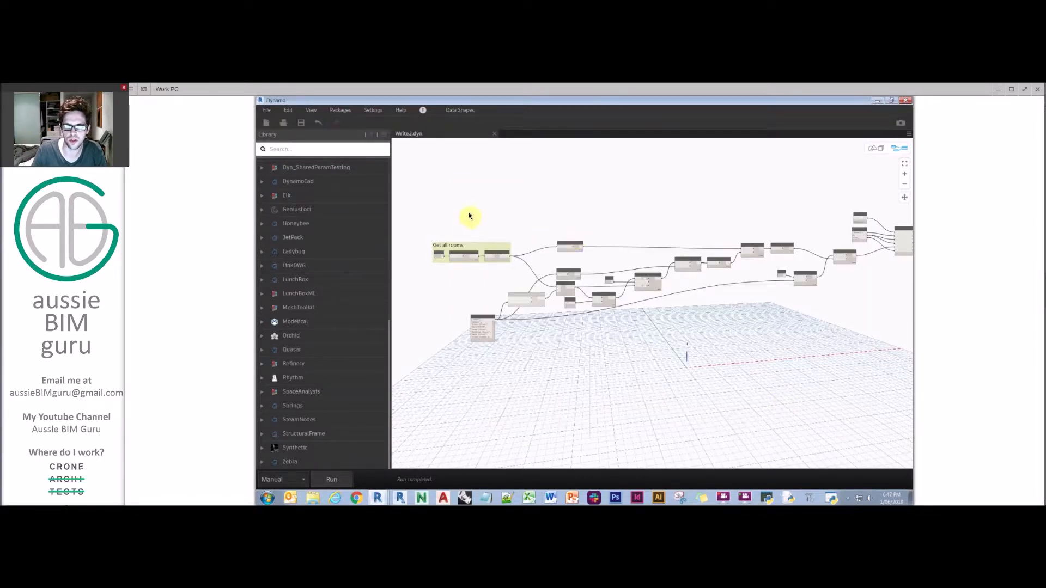
- Freeze the Rooms string node at the start of the Get all rooms group
{"action": "scroll", "coordinate": [450, 230], "scroll_direction": "up", "scroll_amount": 5}
{"action": "scroll", "coordinate": [599, 253], "scroll_direction": "down", "scroll_amount": 5}
{"action": "middle_click_drag", "start_coordinate": [693, 215], "coordinate": [354, 193]}
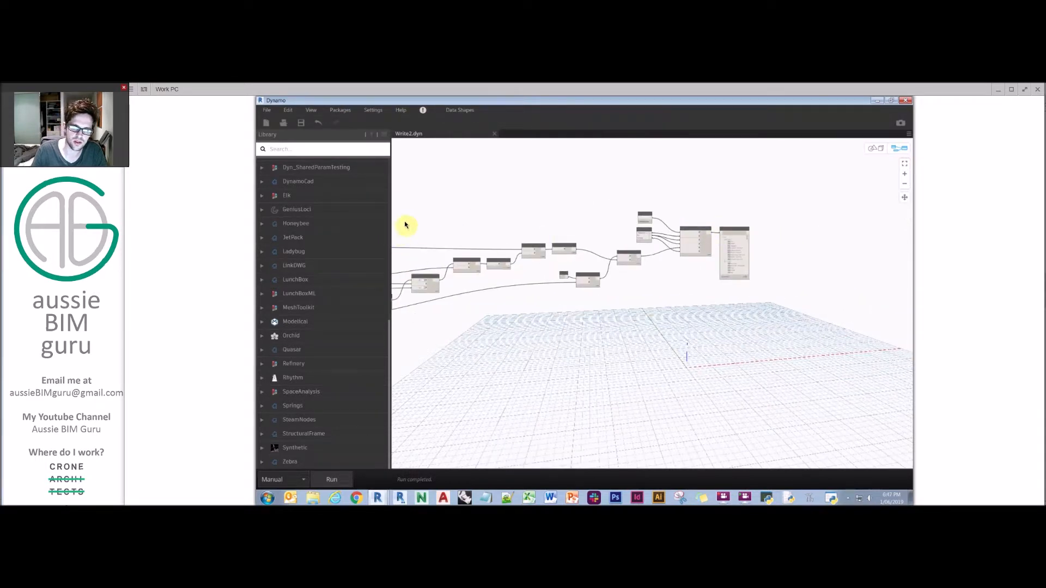
{"action": "middle_click_drag", "start_coordinate": [405, 225], "coordinate": [607, 210]}
{"action": "scroll", "coordinate": [404, 247], "scroll_direction": "up", "scroll_amount": 3}
{"action": "right_click", "coordinate": [409, 246]}
{"action": "left_click", "coordinate": [447, 292]}
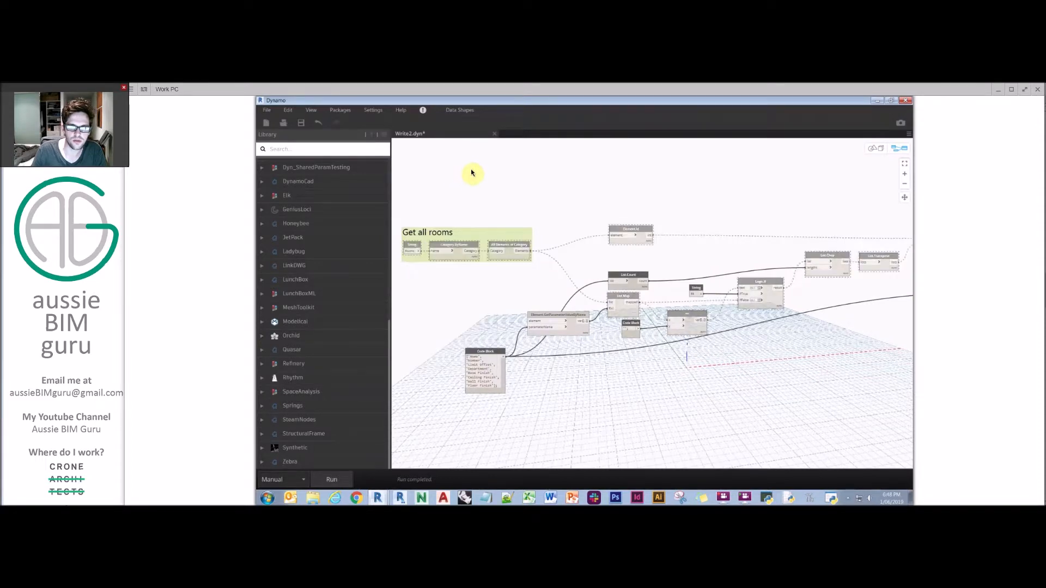
- Add a Data.ImportExcel node above the Get all rooms group
{"action": "right_click", "coordinate": [533, 187]}
{"action": "type", "text": "IM"}
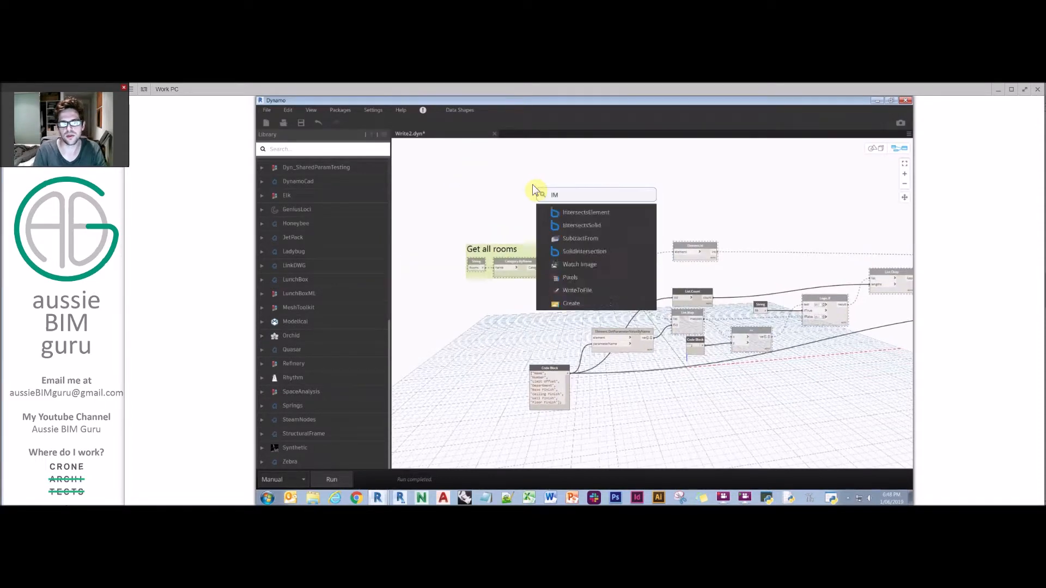
{"action": "type", "text": "PORTEXCEL"}
{"action": "left_click", "coordinate": [572, 213]}
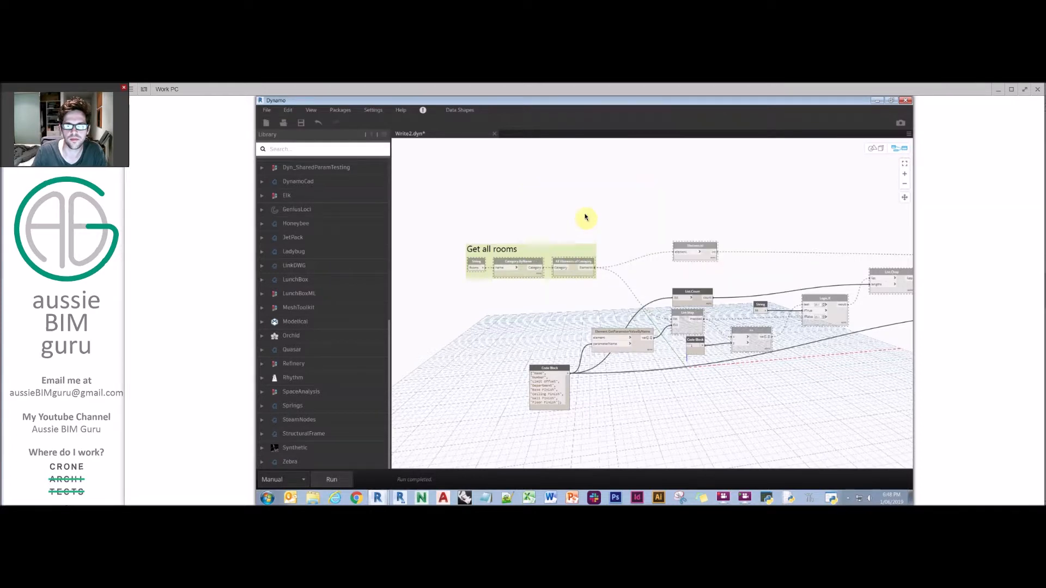
{"action": "left_click_drag", "start_coordinate": [590, 218], "coordinate": [529, 168]}
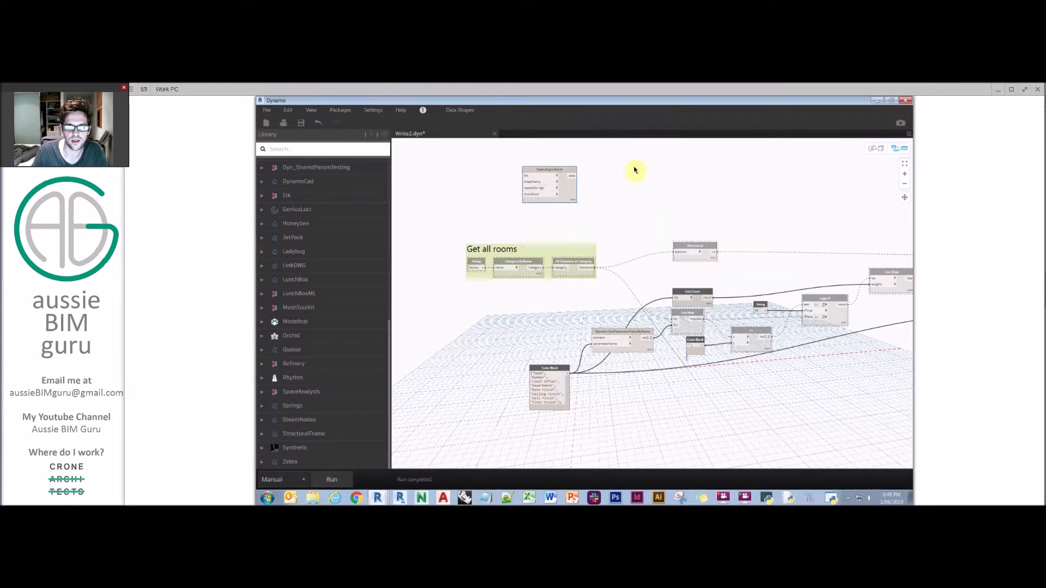
- Add a File Path node and a File From Path node for the Excel import
{"action": "right_click_drag", "start_coordinate": [447, 182], "coordinate": [481, 202]}
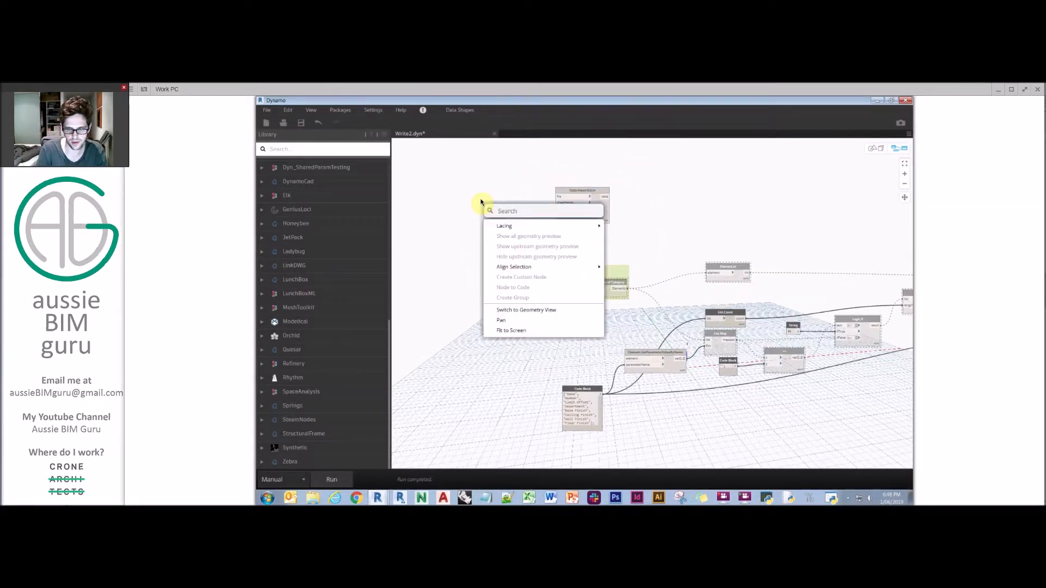
{"action": "type", "text": "FILE PATH"}
{"action": "key", "text": "Return"}
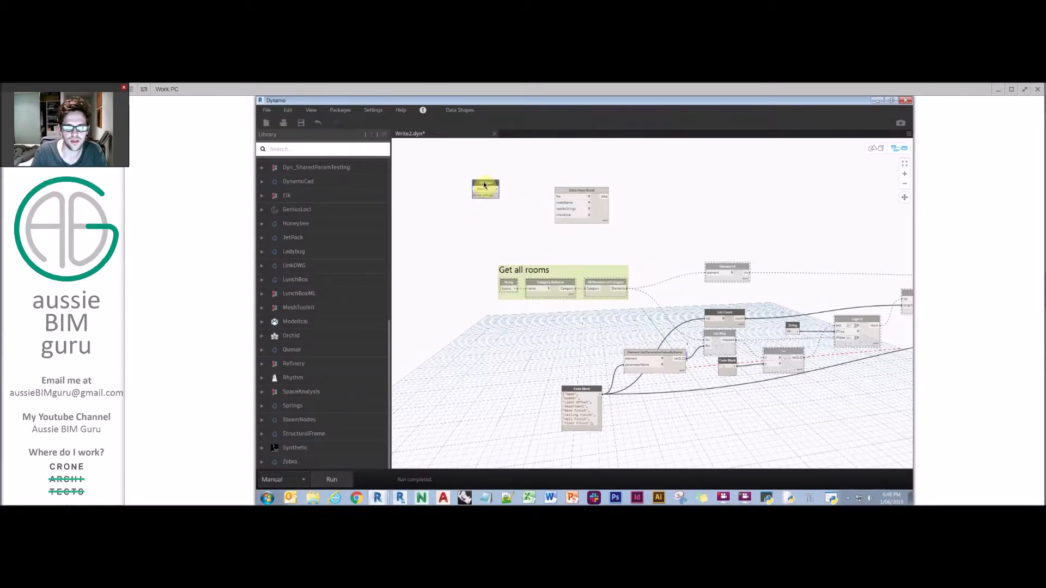
{"action": "right_click", "coordinate": [504, 177]}
{"action": "type", "text": "FILE FROM FILE PATH"}
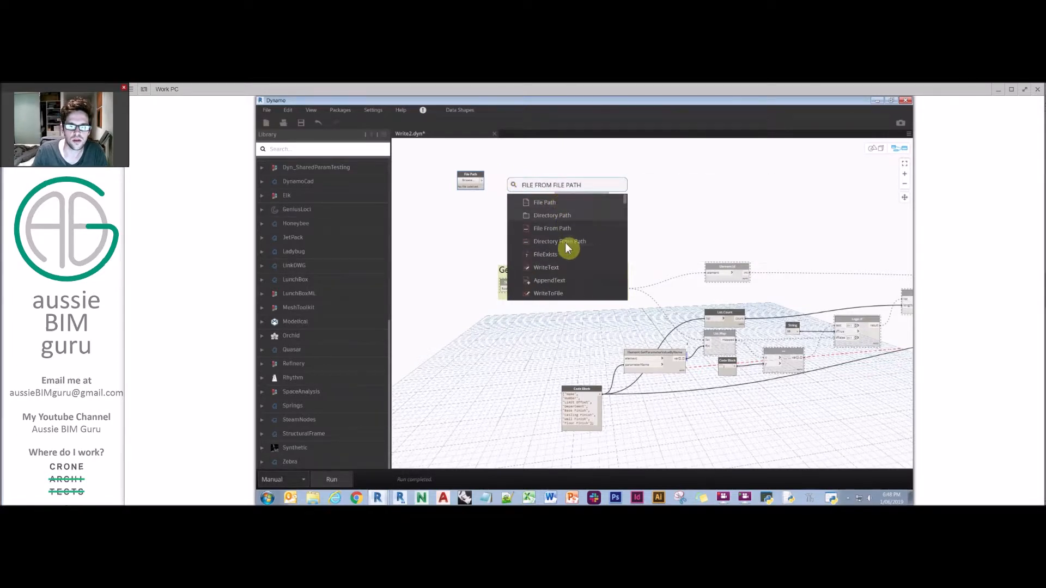
{"action": "left_click", "coordinate": [563, 227]}
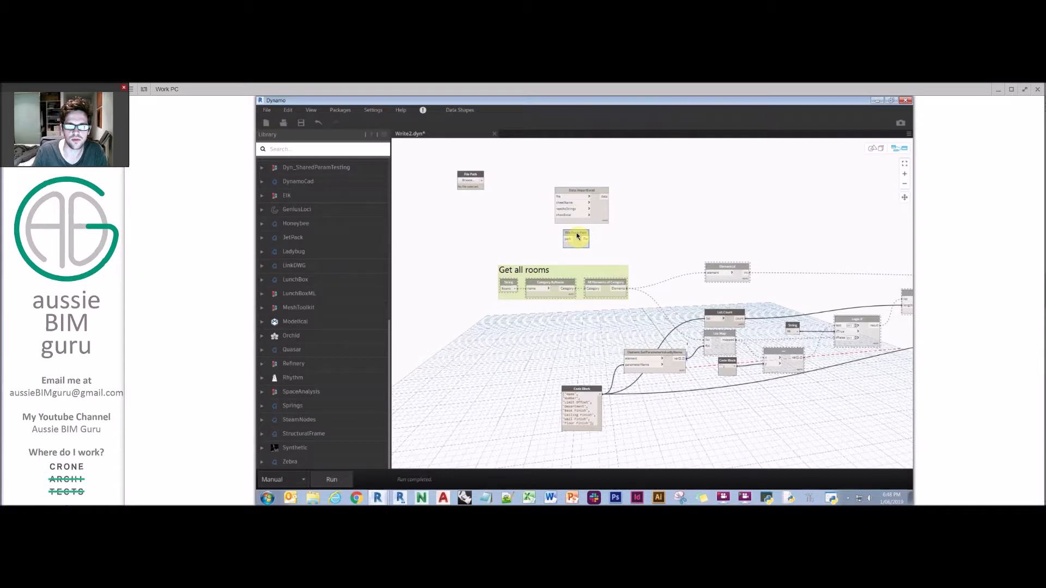
- Set the File Path node to To send back.xlsx and wire it through File From Path into Data.ImportExcel's file input
{"action": "left_click", "coordinate": [469, 180]}
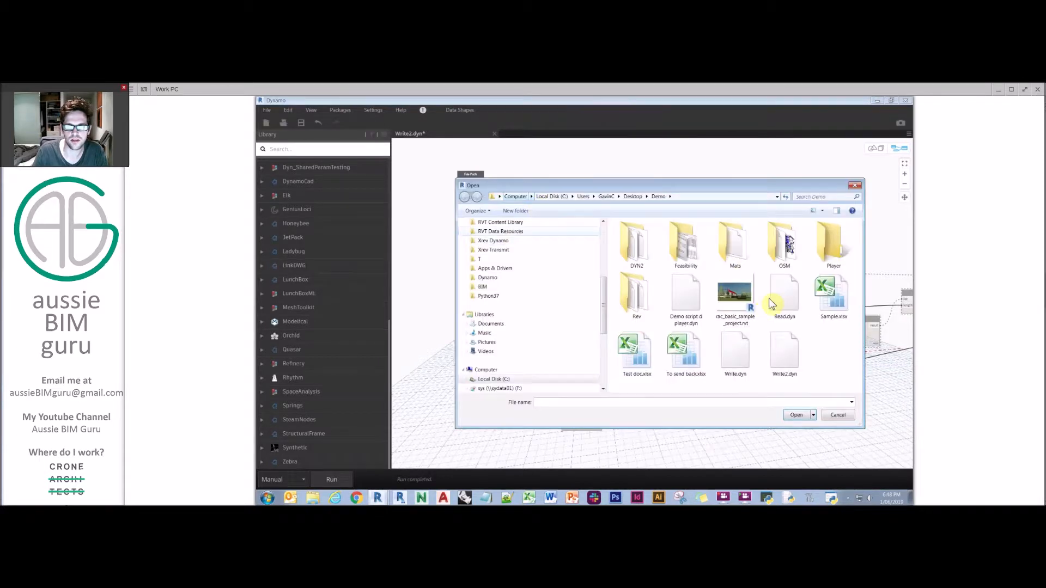
{"action": "double_click", "coordinate": [687, 364]}
{"action": "left_click", "coordinate": [482, 178]}
{"action": "left_click", "coordinate": [504, 196]}
{"action": "left_click_drag", "start_coordinate": [512, 187], "coordinate": [508, 172]}
{"action": "left_click", "coordinate": [609, 197]}
{"action": "left_click", "coordinate": [579, 199]}
{"action": "left_click_drag", "start_coordinate": [598, 191], "coordinate": [622, 173]}
- Create a code block below File From Path with three lines: "Sheet1"; true; false;
{"action": "double_click", "coordinate": [513, 250]}
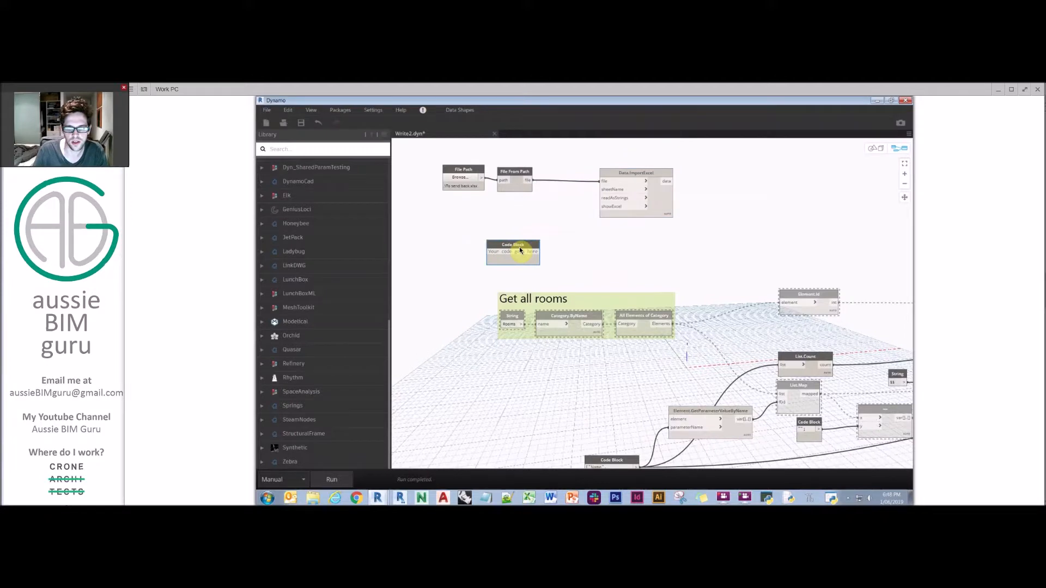
{"action": "type", "text": "\"sHEE"}
{"action": "key", "text": "BackSpace"}
{"action": "key", "text": "BackSpace"}
{"action": "key", "text": "BackSpace"}
{"action": "key", "text": "BackSpace"}
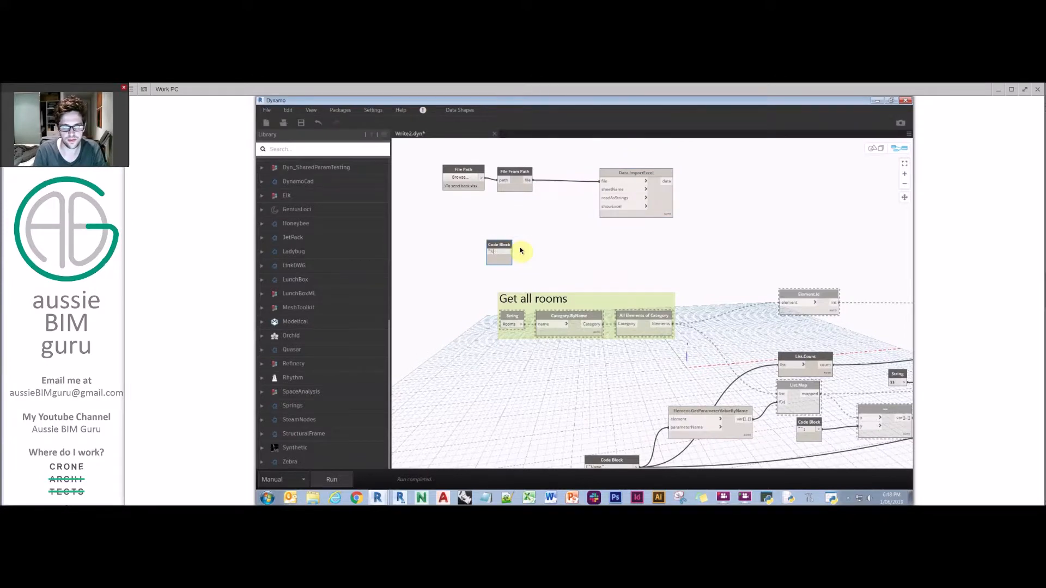
{"action": "key", "text": "Caps_Lock"}
{"action": "type", "text": "Sheet1\""}
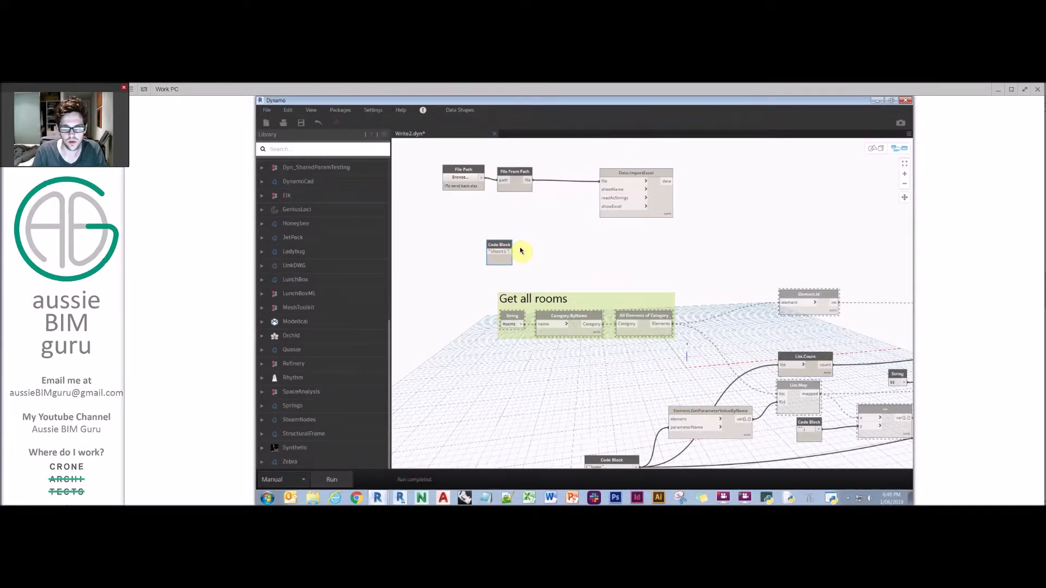
{"action": "type", "text": ";"}
{"action": "key", "text": "Return"}
{"action": "type", "text": "true"}
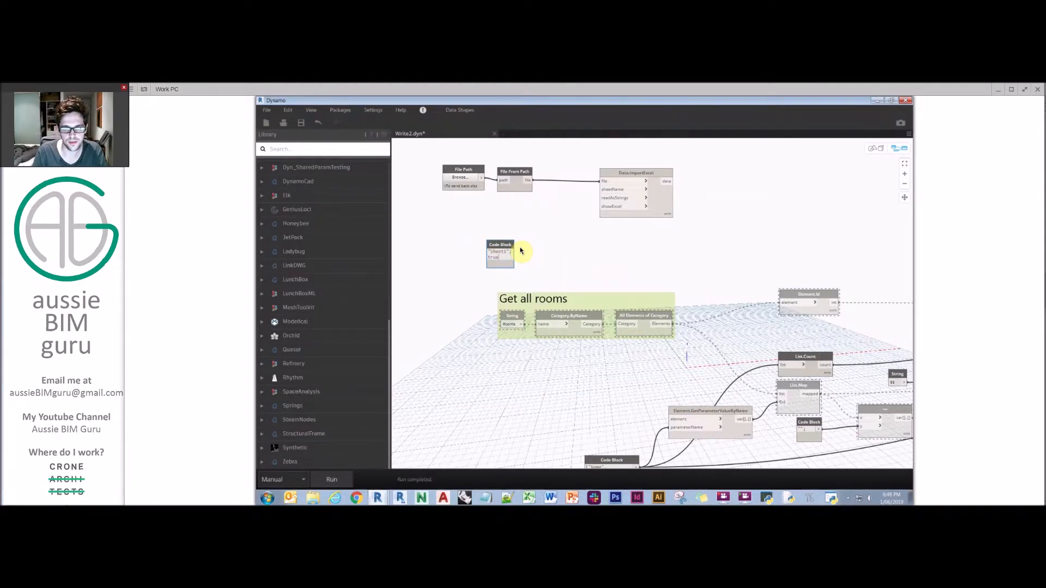
{"action": "type", "text": ";"}
{"action": "key", "text": "Return"}
{"action": "type", "text": "fals"}
- Wire the code block's outputs into sheetName, readAsStrings and showExcel, run the graph and preview the imported data
{"action": "mouse_move", "coordinate": [506, 246]}
{"action": "left_mouse_down"}
{"action": "mouse_move", "coordinate": [533, 207]}
{"action": "mouse_move", "coordinate": [524, 210]}
{"action": "mouse_move", "coordinate": [601, 189]}
{"action": "left_mouse_up"}
{"action": "mouse_move", "coordinate": [531, 216]}
{"action": "left_mouse_down"}
{"action": "mouse_move", "coordinate": [602, 198]}
{"action": "mouse_move", "coordinate": [602, 206]}
{"action": "left_mouse_up"}
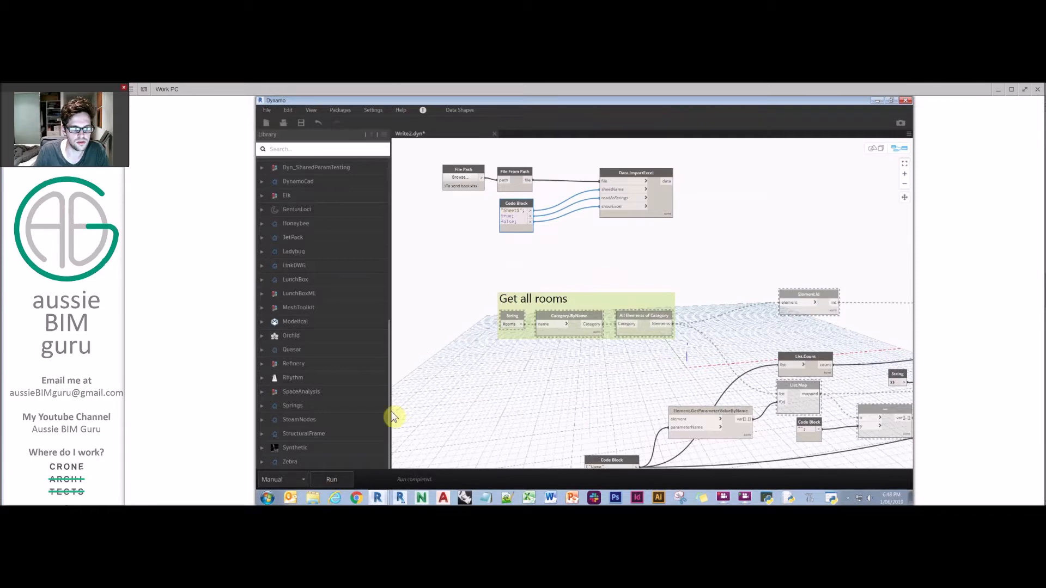
{"action": "left_click", "coordinate": [670, 221]}
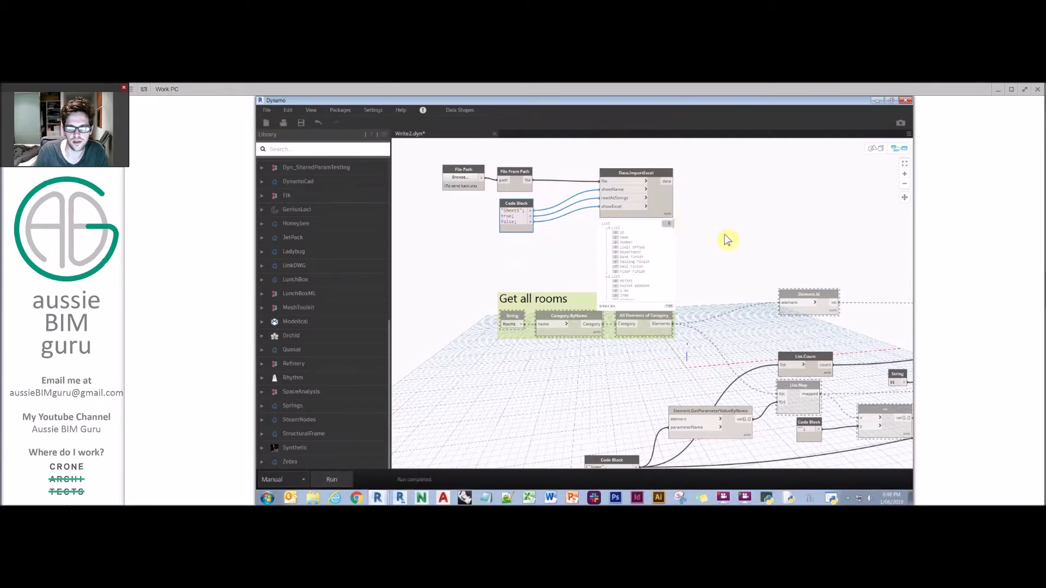
{"action": "middle_click_drag", "start_coordinate": [742, 252], "coordinate": [654, 245]}
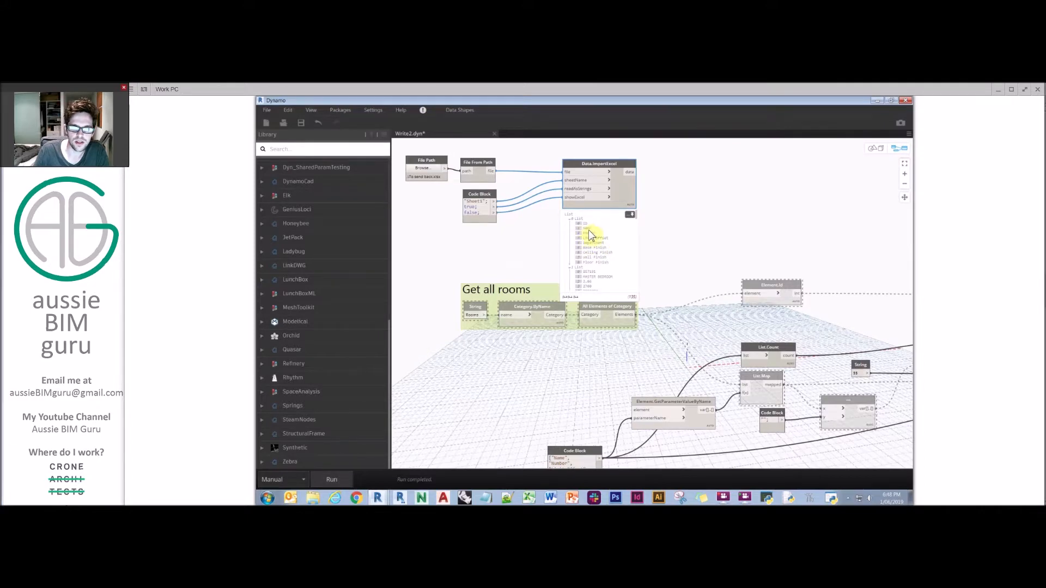
- Add a List.Transpose node beside Data.ImportExcel and feed it the imported data
{"action": "left_click", "coordinate": [681, 204]}
{"action": "middle_click_drag", "start_coordinate": [669, 190], "coordinate": [640, 196]}
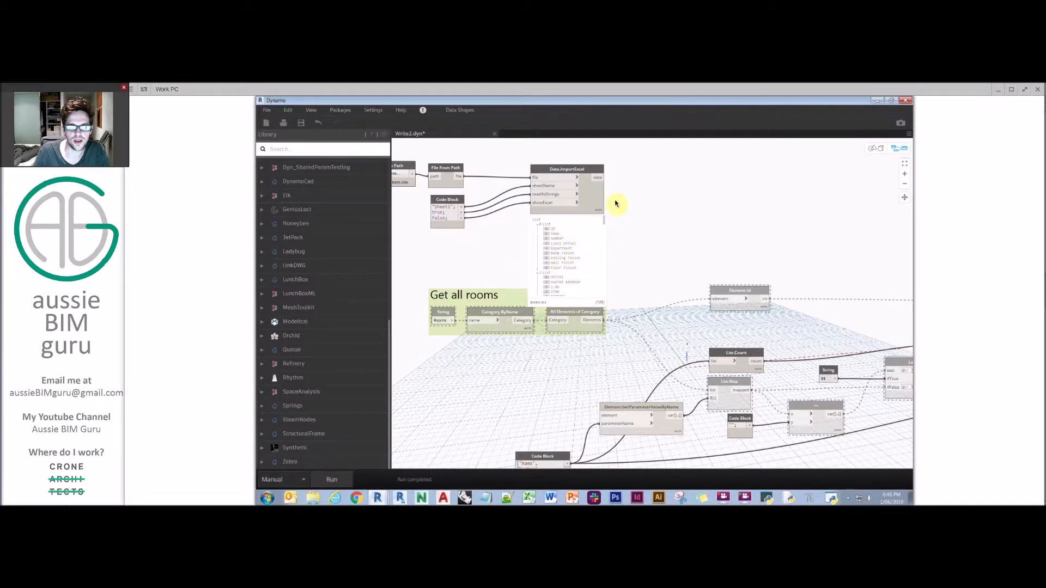
{"action": "right_click", "coordinate": [638, 191]}
{"action": "type", "text": "transpose"}
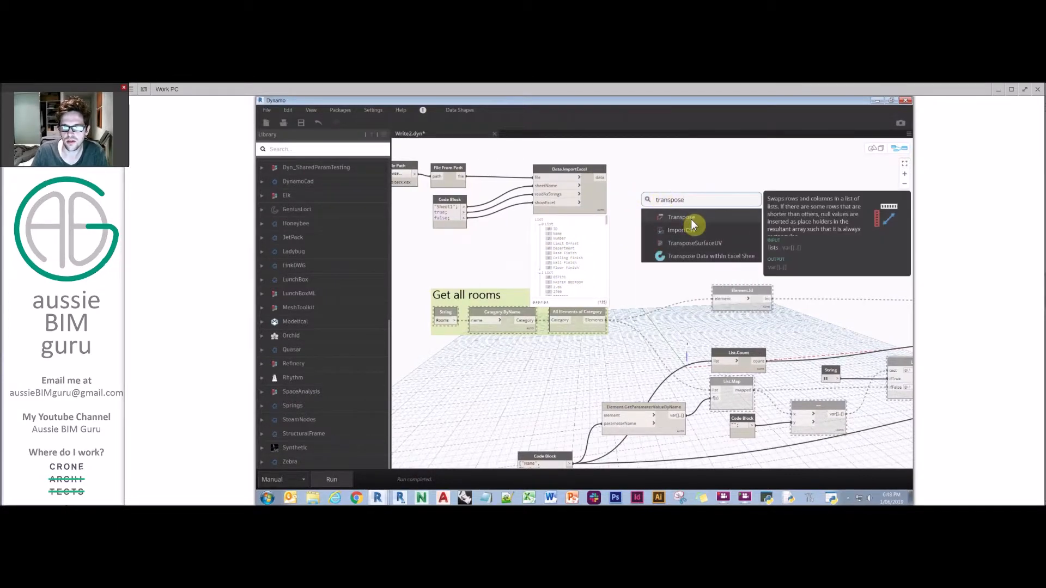
{"action": "left_click", "coordinate": [681, 217]}
{"action": "left_click_drag", "start_coordinate": [705, 227], "coordinate": [673, 180]}
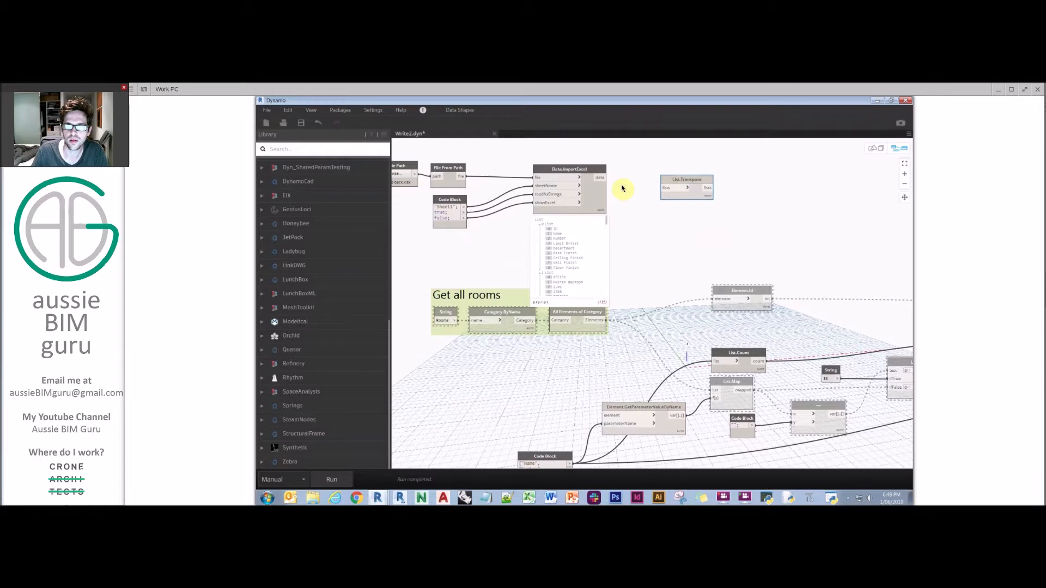
{"action": "left_click", "coordinate": [664, 189]}
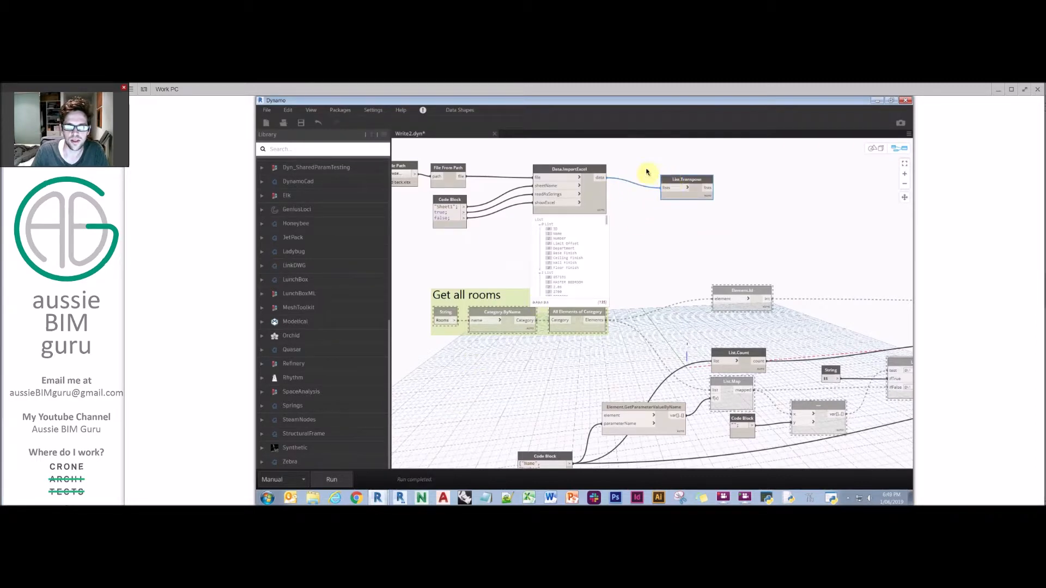
{"action": "left_click_drag", "start_coordinate": [670, 179], "coordinate": [640, 171]}
- Add a List.FirstItem node fed by List.Transpose, run the graph and preview the first column of IDs
{"action": "right_click", "coordinate": [662, 220]}
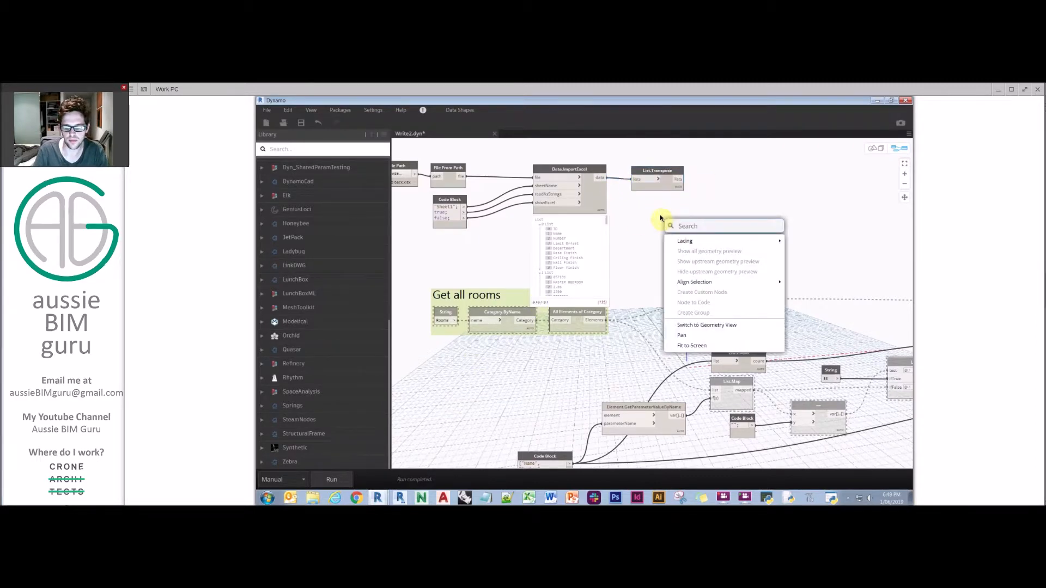
{"action": "type", "text": "first item"}
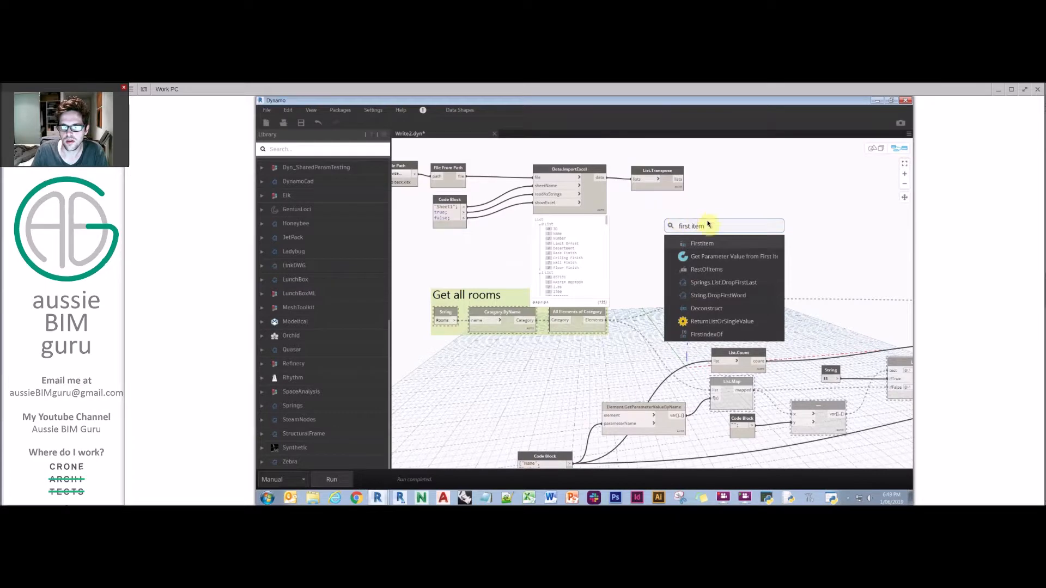
{"action": "left_click", "coordinate": [720, 255]}
{"action": "left_click_drag", "start_coordinate": [736, 239], "coordinate": [651, 164]}
{"action": "left_click", "coordinate": [678, 179]}
{"action": "left_click", "coordinate": [698, 183]}
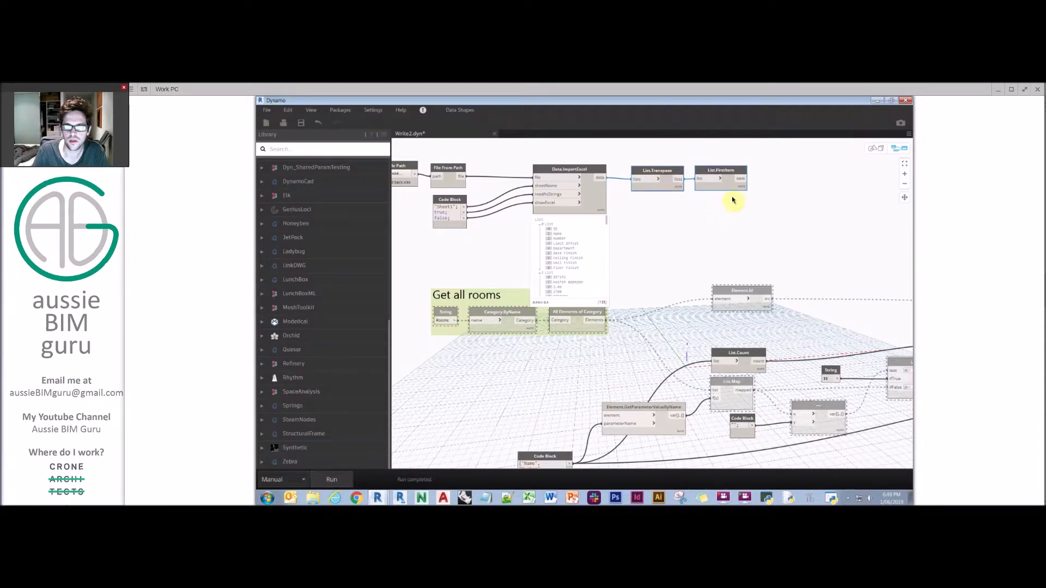
{"action": "left_click_drag", "start_coordinate": [742, 190], "coordinate": [741, 191]}
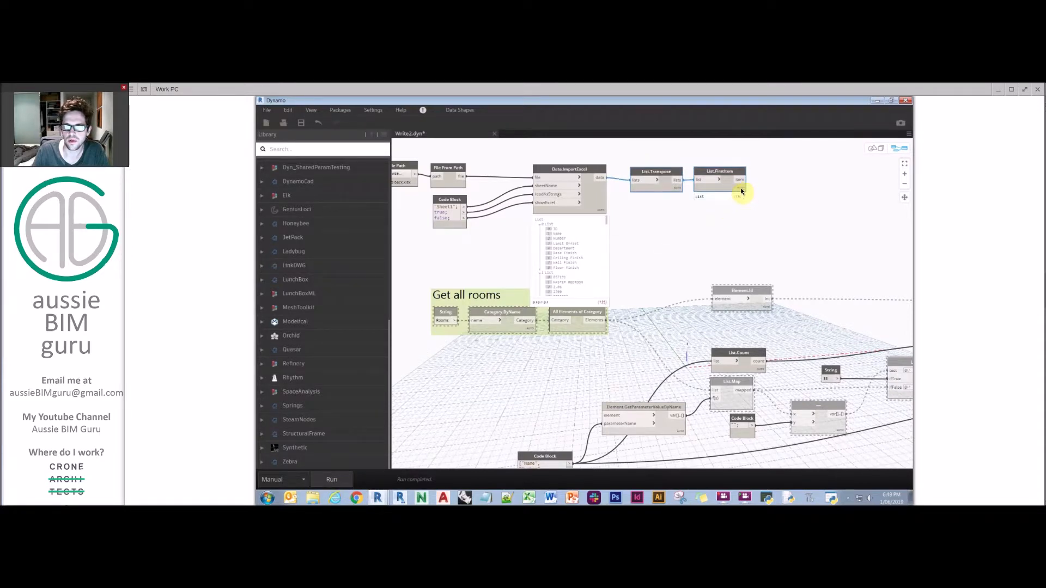
{"action": "mouse_move", "coordinate": [741, 199]}
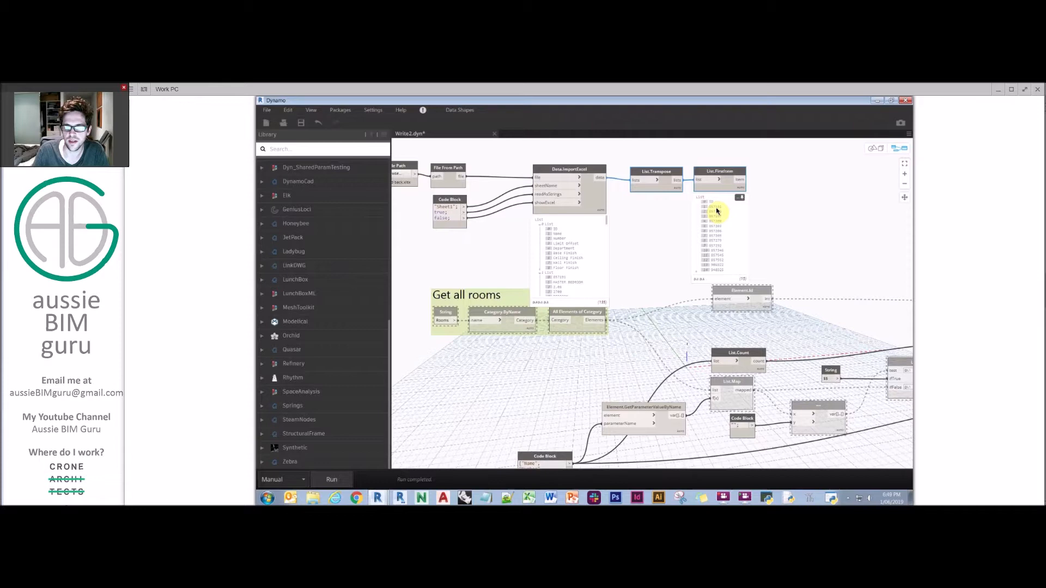
- Add a List.DropItems node after List.FirstItem
{"action": "middle_click_drag", "start_coordinate": [779, 214], "coordinate": [713, 224]}
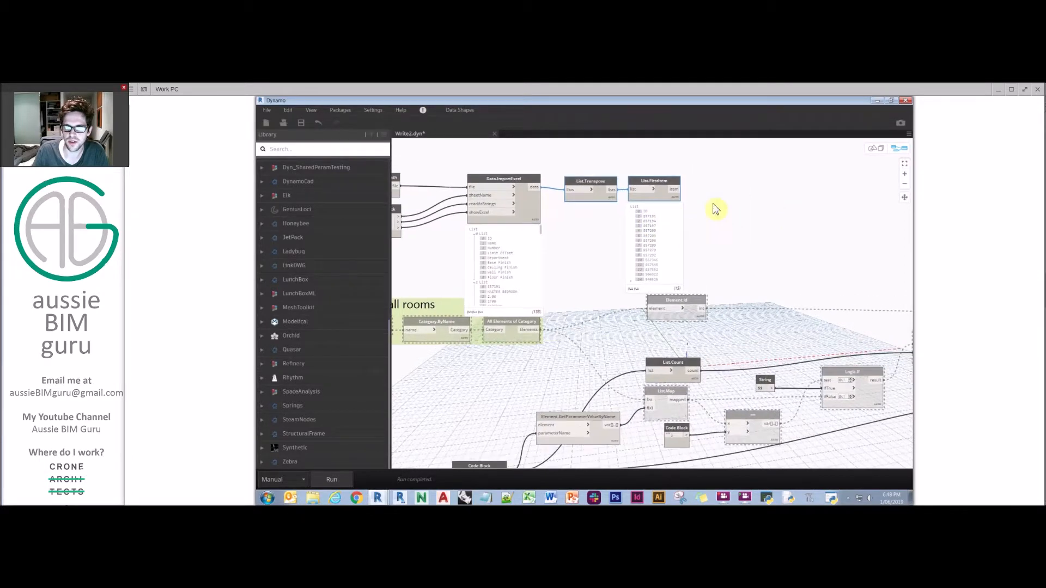
{"action": "right_click", "coordinate": [715, 208]}
{"action": "type", "text": "drop"}
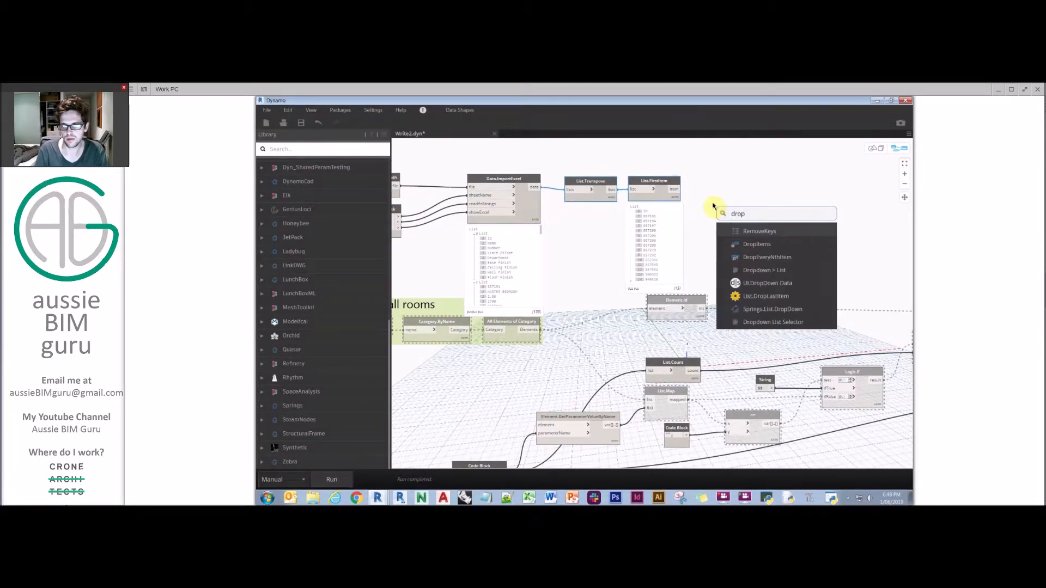
{"action": "left_click", "coordinate": [758, 244]}
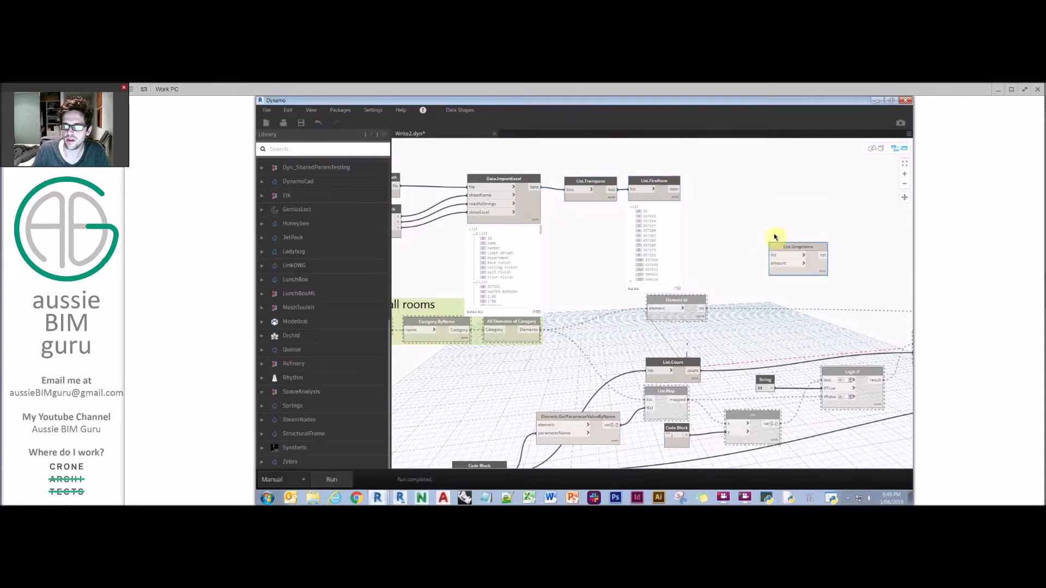
{"action": "left_click_drag", "start_coordinate": [775, 245], "coordinate": [766, 185]}
- Wire a code block with value 1 into DropItems' amount and the FirstItem output into its list, and align the nodes
{"action": "double_click", "coordinate": [727, 188]}
{"action": "type", "text": "1"}
{"action": "left_click", "coordinate": [726, 177]}
{"action": "left_click", "coordinate": [716, 189]}
{"action": "left_click", "coordinate": [772, 204]}
{"action": "mouse_move", "coordinate": [777, 188]}
{"action": "left_mouse_down"}
{"action": "mouse_move", "coordinate": [756, 168]}
{"action": "mouse_move", "coordinate": [762, 196]}
{"action": "left_mouse_up"}
{"action": "left_click", "coordinate": [676, 189]}
{"action": "left_click", "coordinate": [749, 201]}
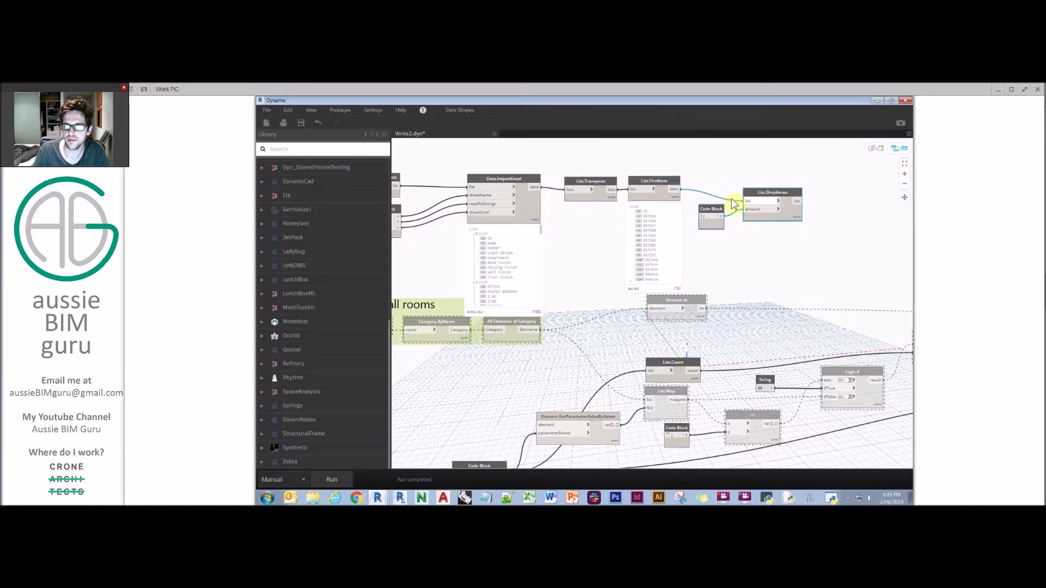
{"action": "left_click_drag", "start_coordinate": [760, 198], "coordinate": [705, 200]}
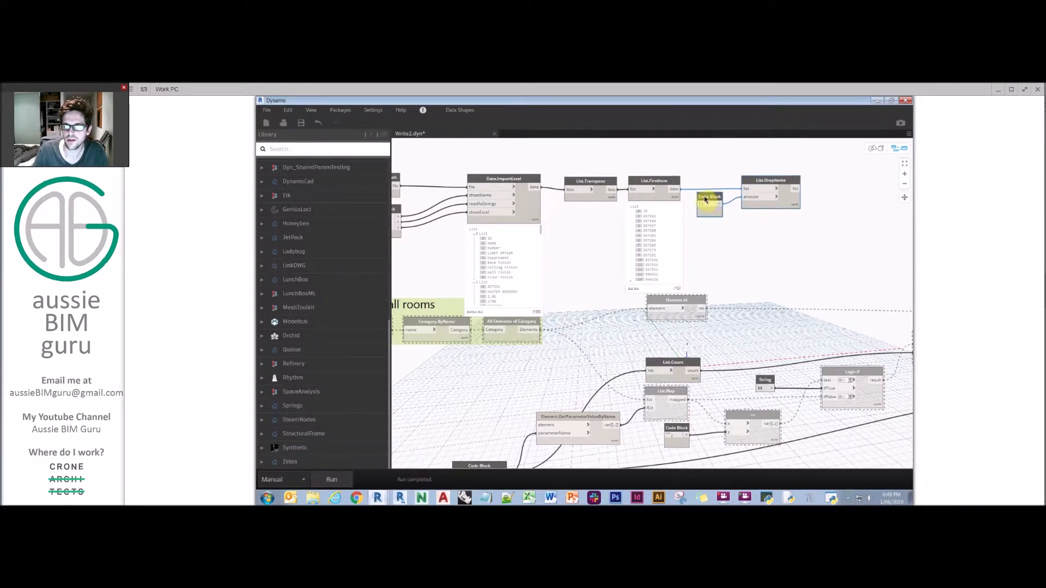
{"action": "left_click", "coordinate": [770, 227]}
- Search the node library for "by id" to find a node that retrieves elements from their IDs
{"action": "right_click", "coordinate": [771, 230]}
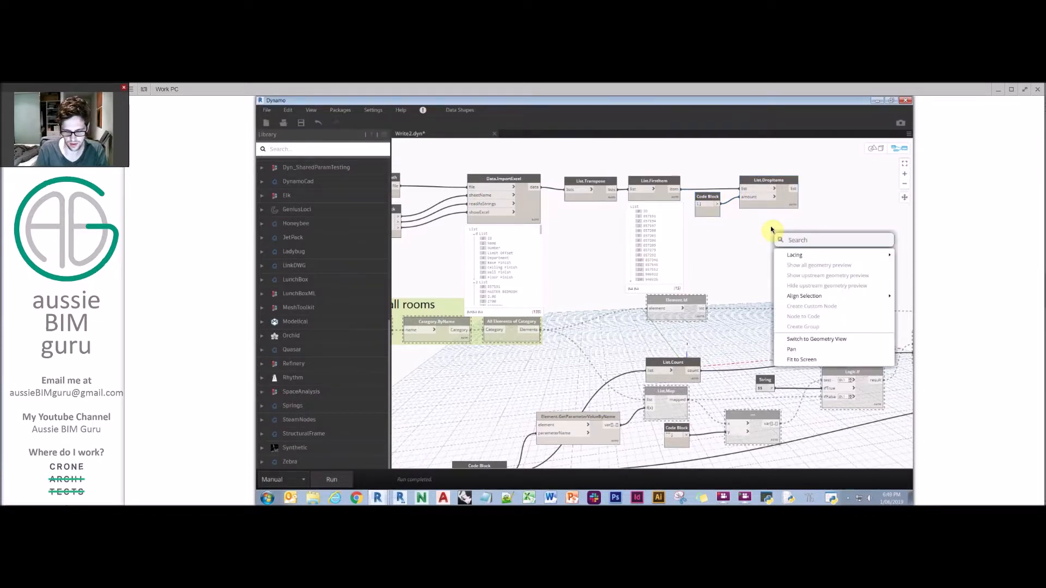
{"action": "type", "text": "by id"}
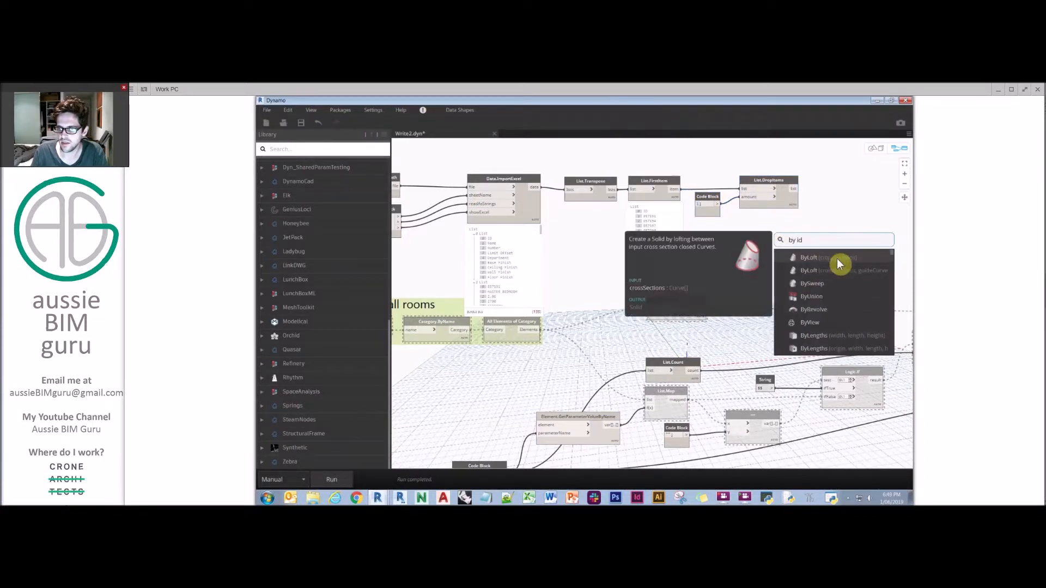
{"action": "scroll", "coordinate": [854, 271], "scroll_direction": "down", "scroll_amount": 5}
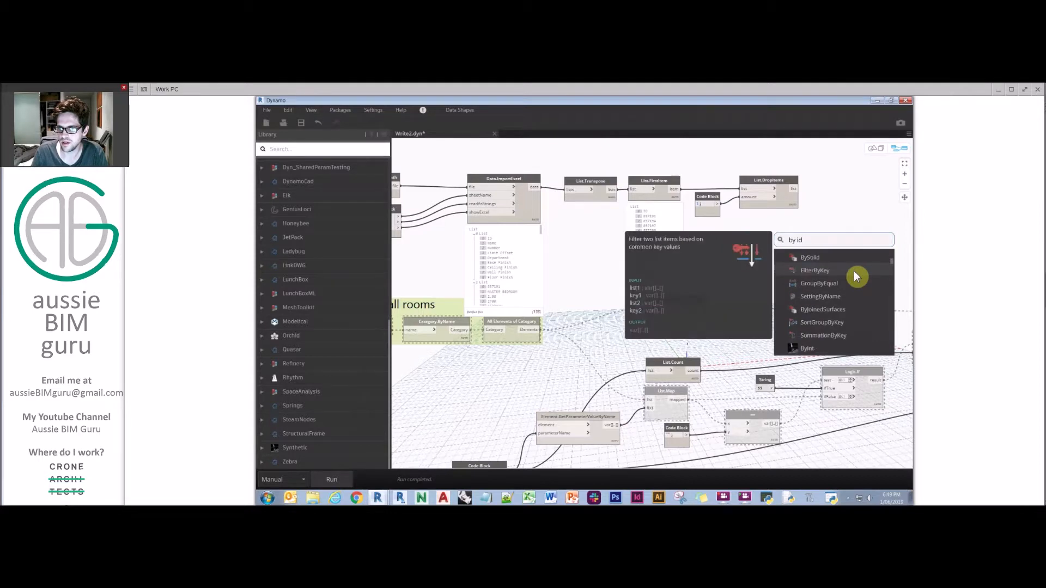
{"action": "scroll", "coordinate": [854, 270], "scroll_direction": "down", "scroll_amount": 1}
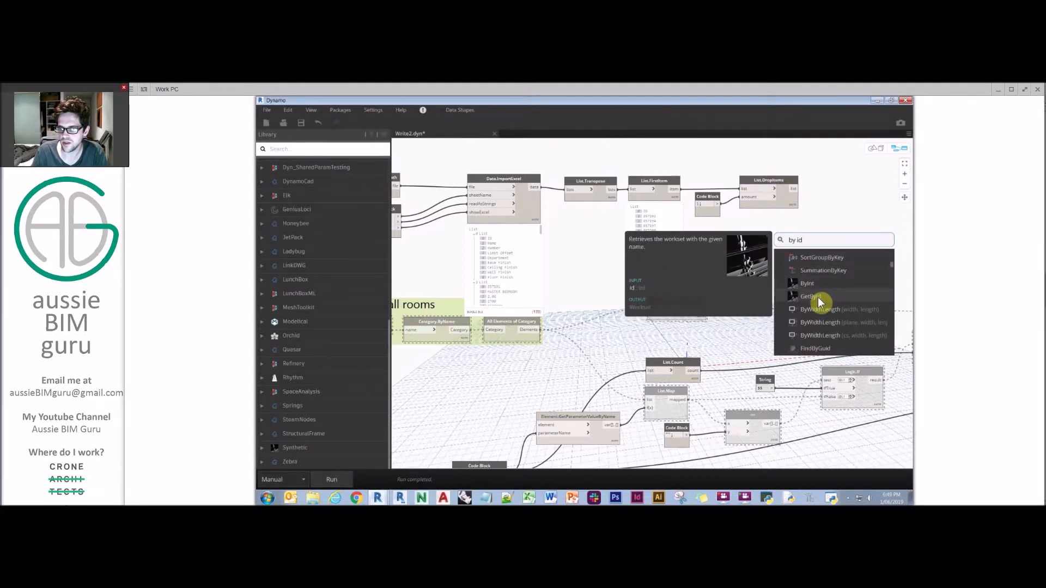
{"action": "scroll", "coordinate": [819, 322], "scroll_direction": "down", "scroll_amount": 1}
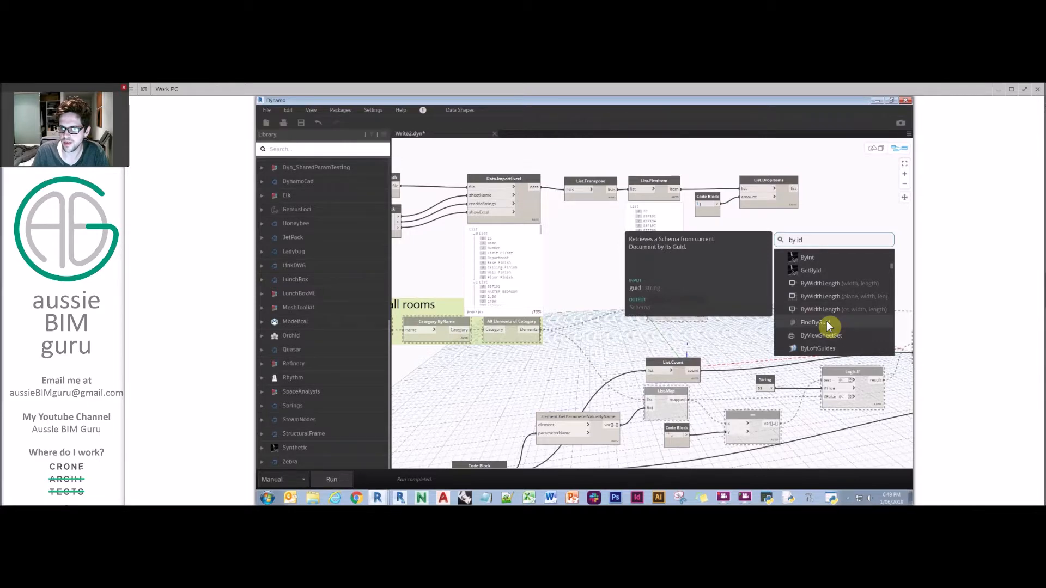
{"action": "left_click", "coordinate": [826, 178]}
{"action": "middle_click_drag", "start_coordinate": [826, 178], "coordinate": [840, 221]}
{"action": "scroll", "coordinate": [795, 233], "scroll_direction": "down", "scroll_amount": 4}
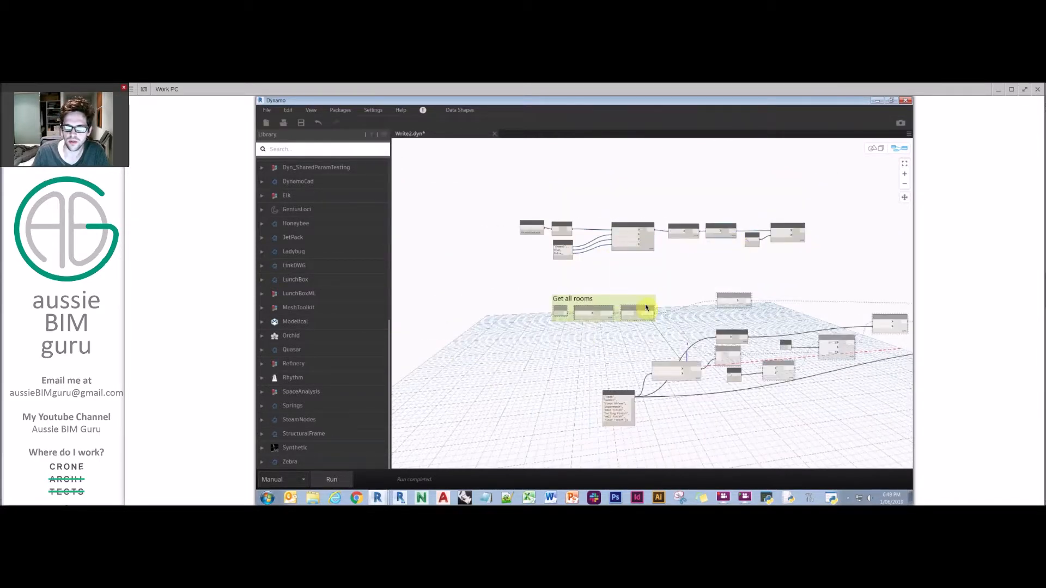
- Paste a copy of the "Get all rooms" group above the Excel import nodes and unfreeze its nodes
{"action": "key", "text": "ctrl+v"}
{"action": "left_click_drag", "start_coordinate": [685, 304], "coordinate": [637, 182]}
{"action": "scroll", "coordinate": [643, 197], "scroll_direction": "up", "scroll_amount": 1}
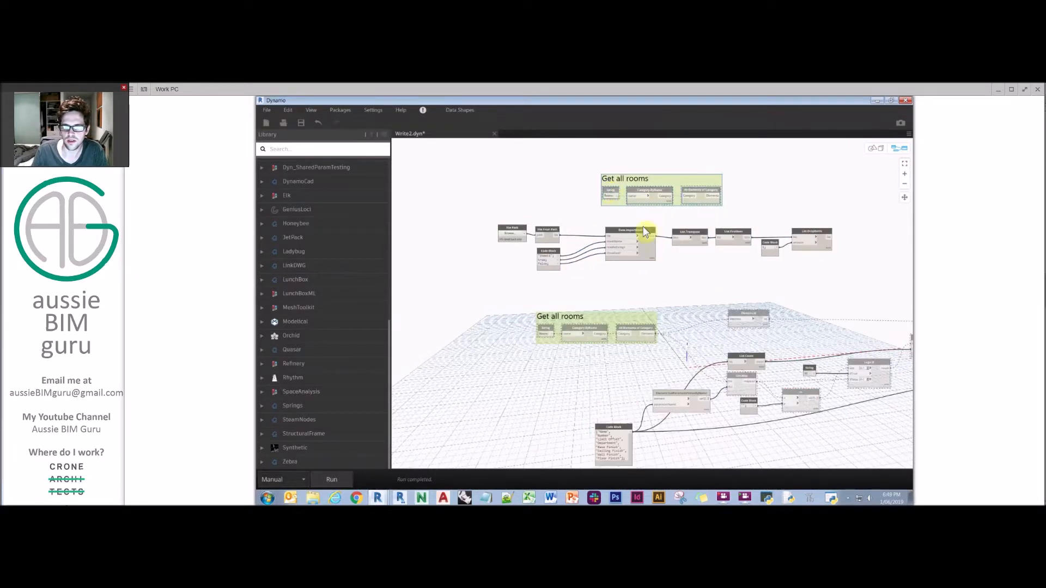
{"action": "right_click", "coordinate": [609, 190]}
{"action": "right_click", "coordinate": [700, 190]}
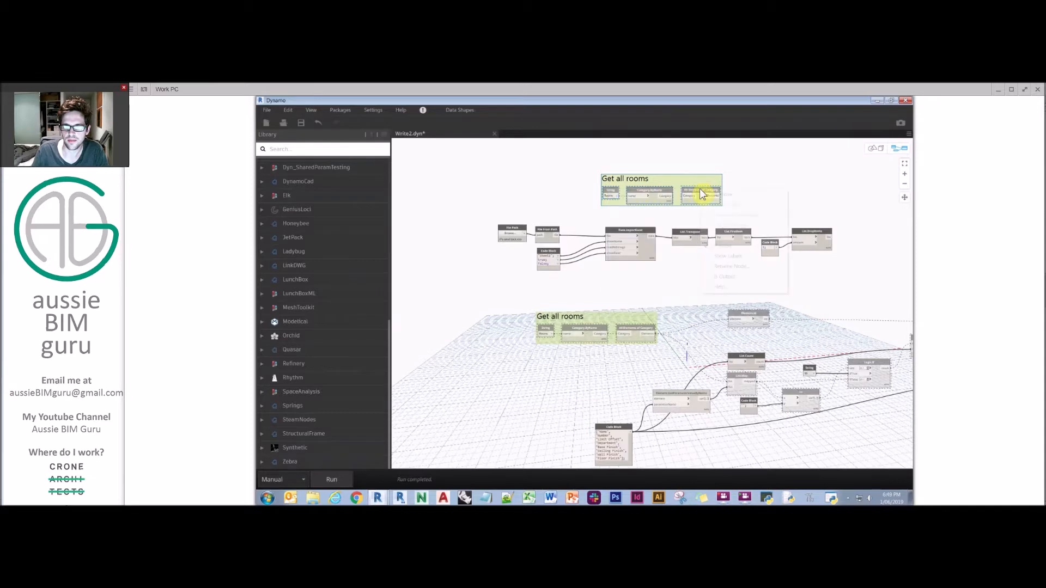
{"action": "left_click", "coordinate": [629, 178]}
{"action": "right_click", "coordinate": [611, 191]}
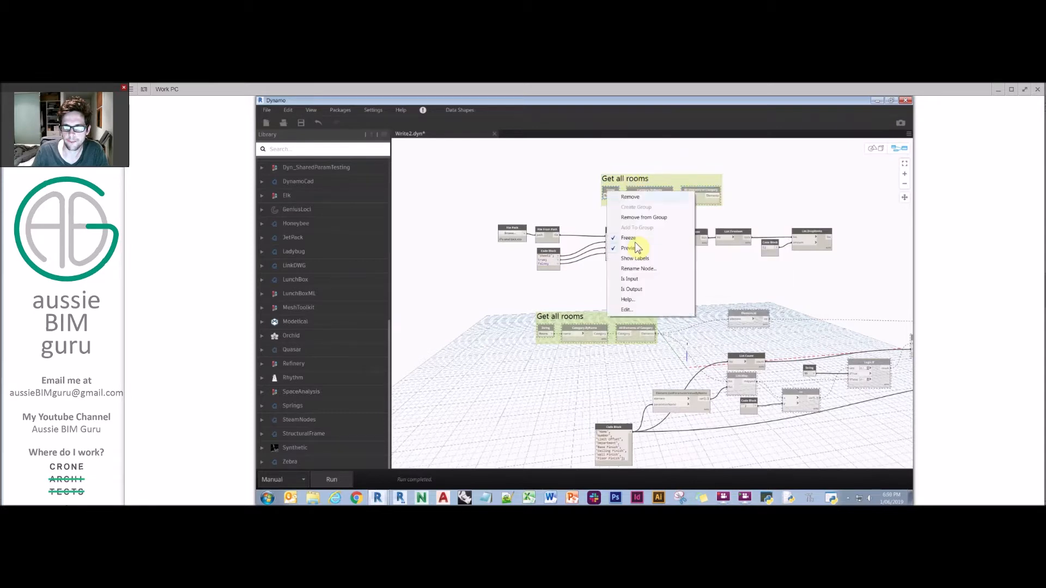
{"action": "left_click", "coordinate": [708, 185]}
{"action": "scroll", "coordinate": [707, 193], "scroll_direction": "up", "scroll_amount": 2}
{"action": "left_click_drag", "start_coordinate": [714, 178], "coordinate": [717, 168]}
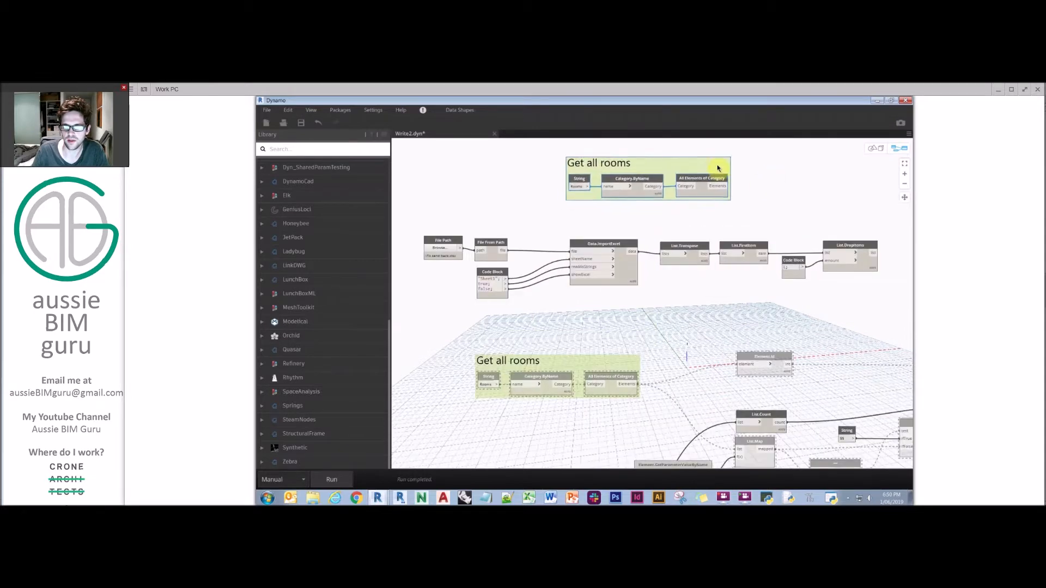
- Duplicate the Element.Id node beside the copied "Get all rooms" group and feed it from the All Elements of Category output
{"action": "middle_click_drag", "start_coordinate": [804, 173], "coordinate": [723, 177]}
{"action": "left_click", "coordinate": [693, 364]}
{"action": "key", "text": "ctrl+c"}
{"action": "key", "text": "ctrl+v"}
{"action": "left_click_drag", "start_coordinate": [741, 369], "coordinate": [682, 180]}
{"action": "left_click", "coordinate": [706, 174]}
{"action": "left_click", "coordinate": [678, 186]}
{"action": "left_click", "coordinate": [700, 172]}
{"action": "left_click", "coordinate": [772, 168]}
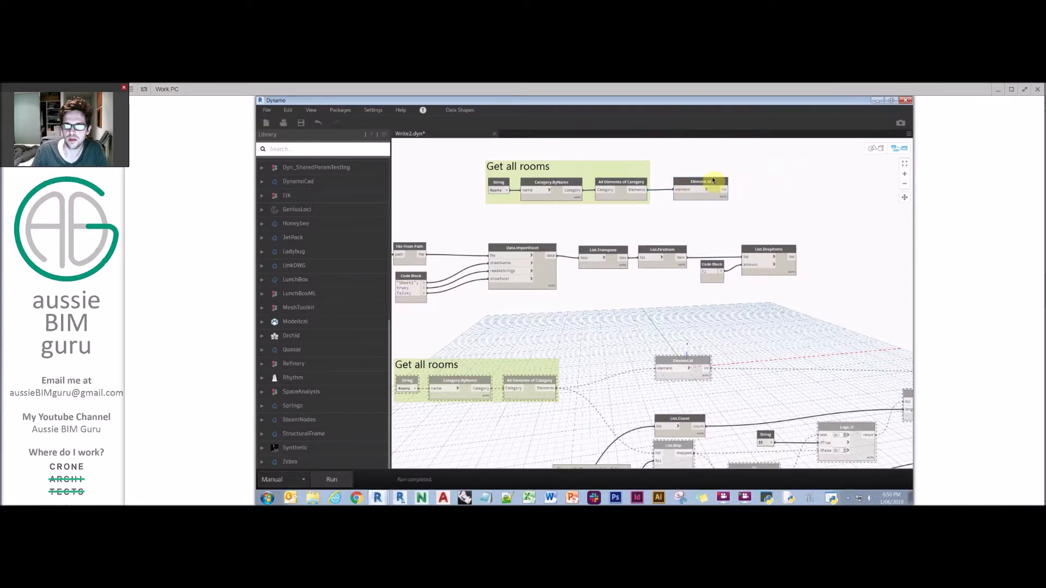
- Preview the Element.Id and List.DropItems outputs to compare the model's room IDs with the Excel IDs
{"action": "middle_click_drag", "start_coordinate": [796, 270], "coordinate": [704, 273]}
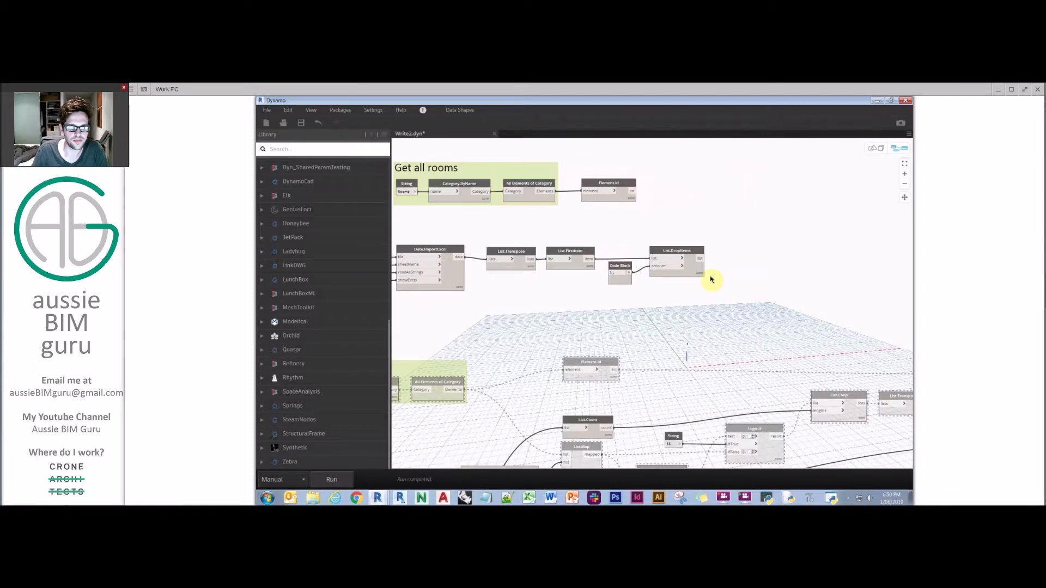
{"action": "mouse_move", "coordinate": [632, 209]}
{"action": "left_click", "coordinate": [632, 209]}
{"action": "mouse_move", "coordinate": [700, 283]}
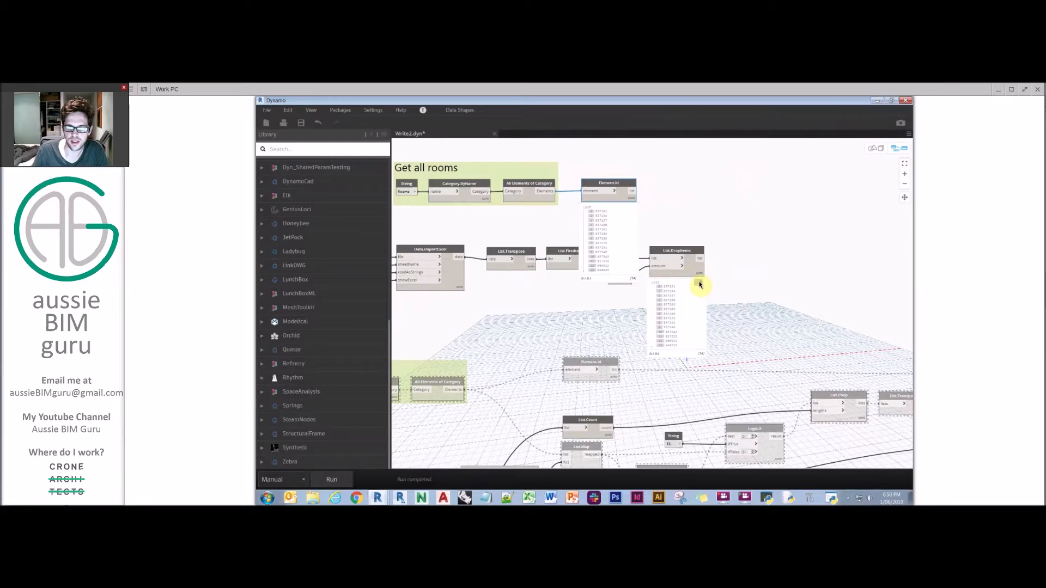
{"action": "left_click", "coordinate": [693, 188]}
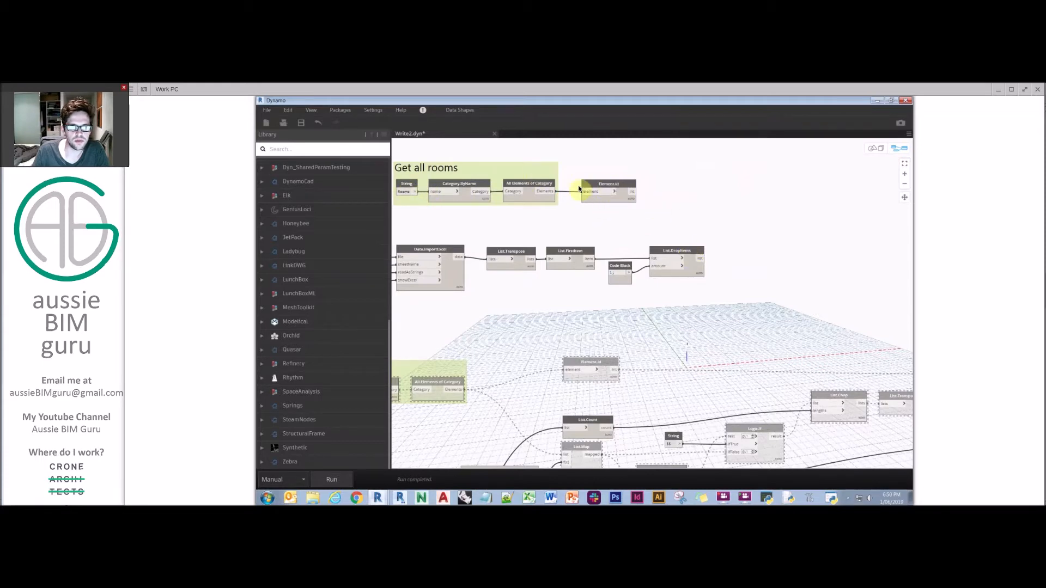
- Add a List.IndexOf node with Element.Id wired into its list and List.DropItems into its element input
{"action": "left_click_drag", "start_coordinate": [597, 205], "coordinate": [598, 225]}
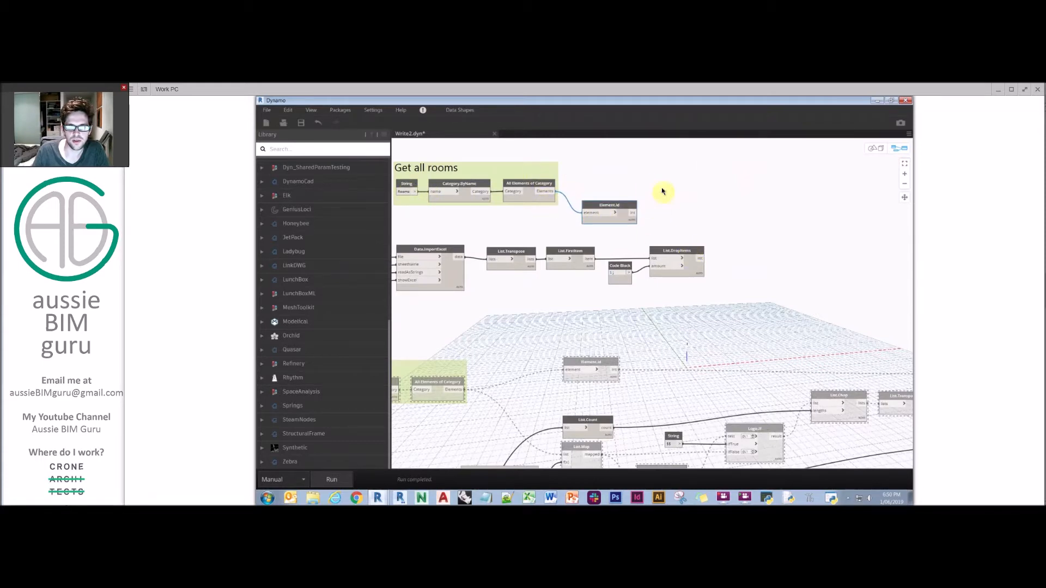
{"action": "right_click", "coordinate": [709, 216]}
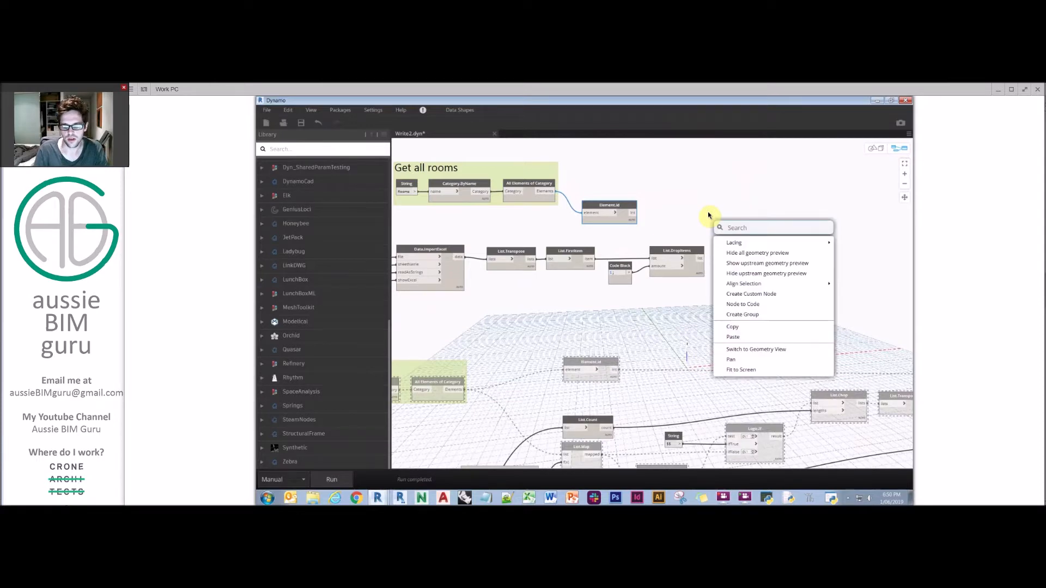
{"action": "type", "text": "index of"}
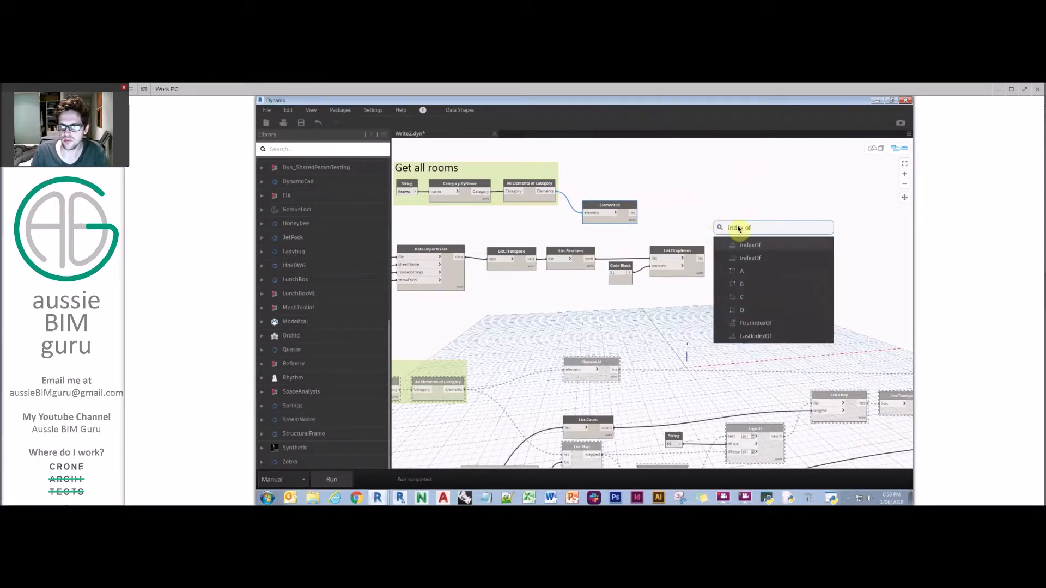
{"action": "left_click", "coordinate": [778, 243]}
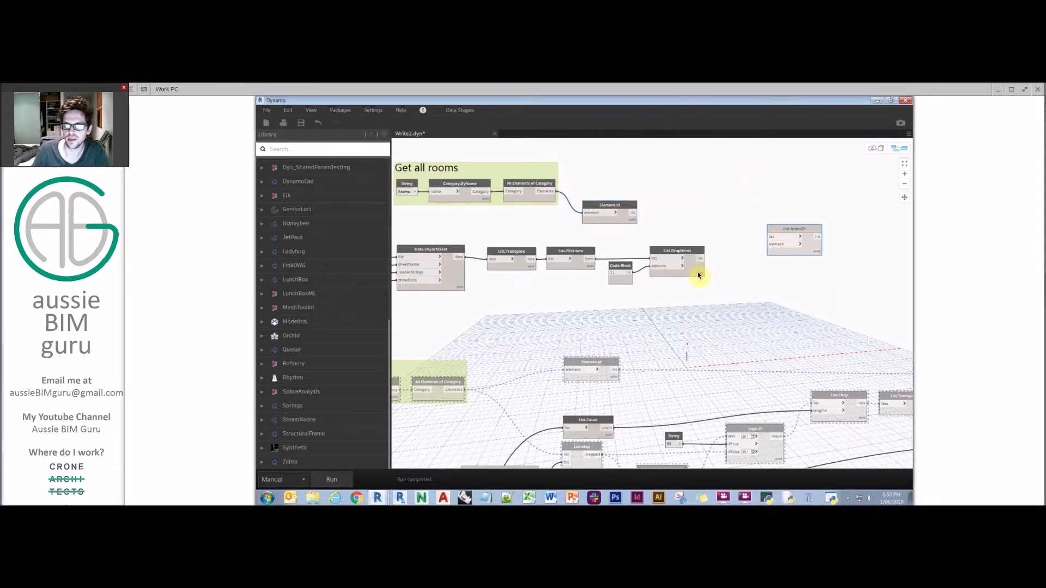
{"action": "left_click", "coordinate": [777, 244]}
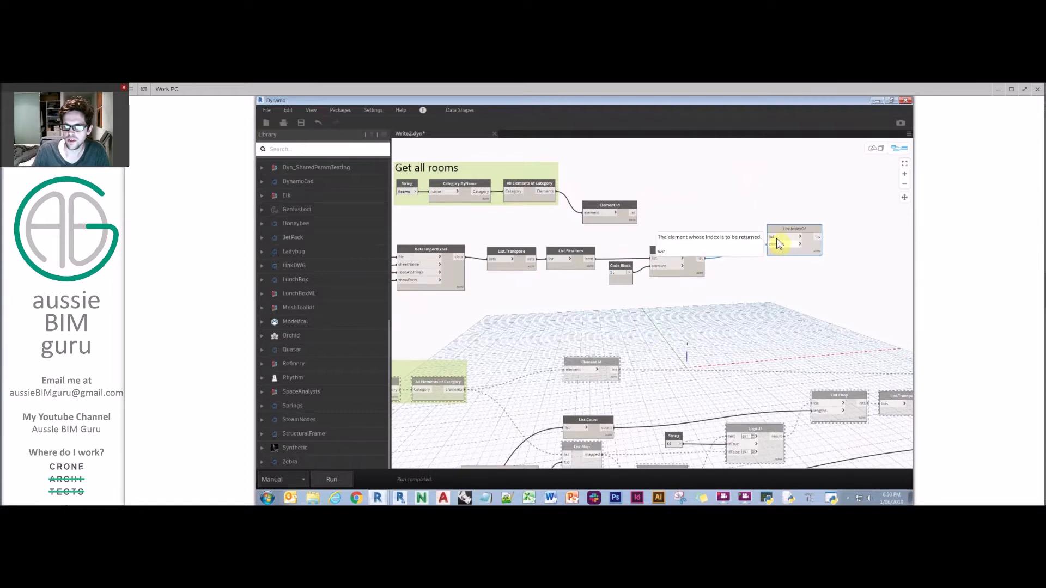
{"action": "left_click", "coordinate": [634, 213]}
{"action": "left_click", "coordinate": [771, 237]}
{"action": "left_click_drag", "start_coordinate": [781, 228], "coordinate": [746, 216]}
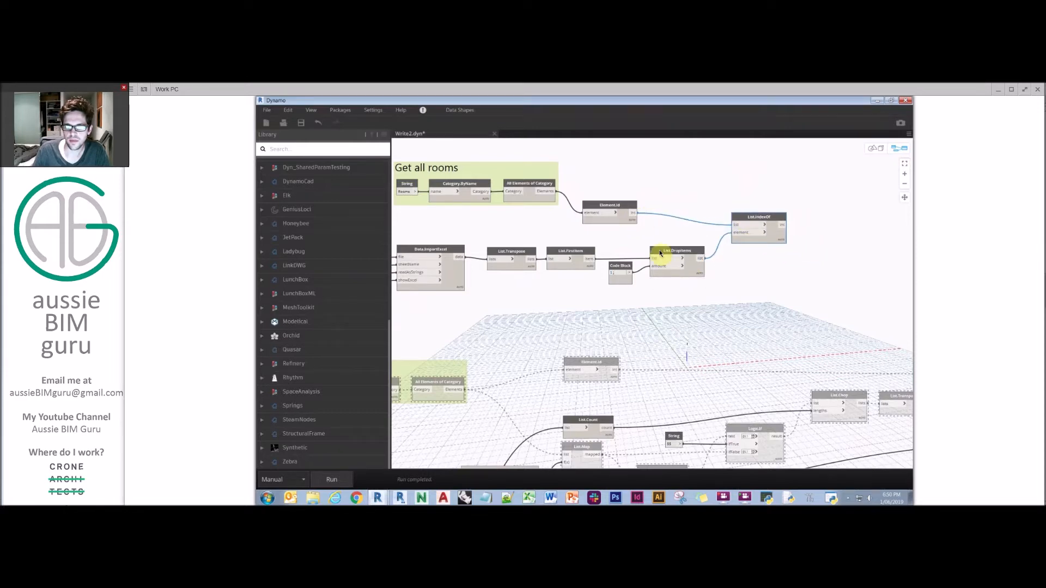
- Run the graph and preview the List.IndexOf output
{"action": "left_click", "coordinate": [337, 479]}
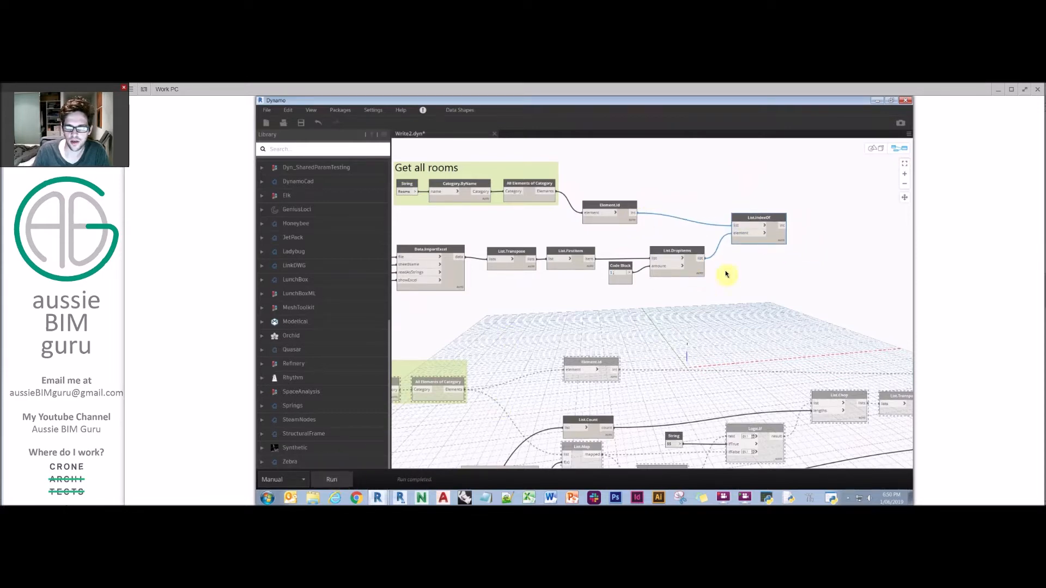
{"action": "left_click", "coordinate": [778, 250]}
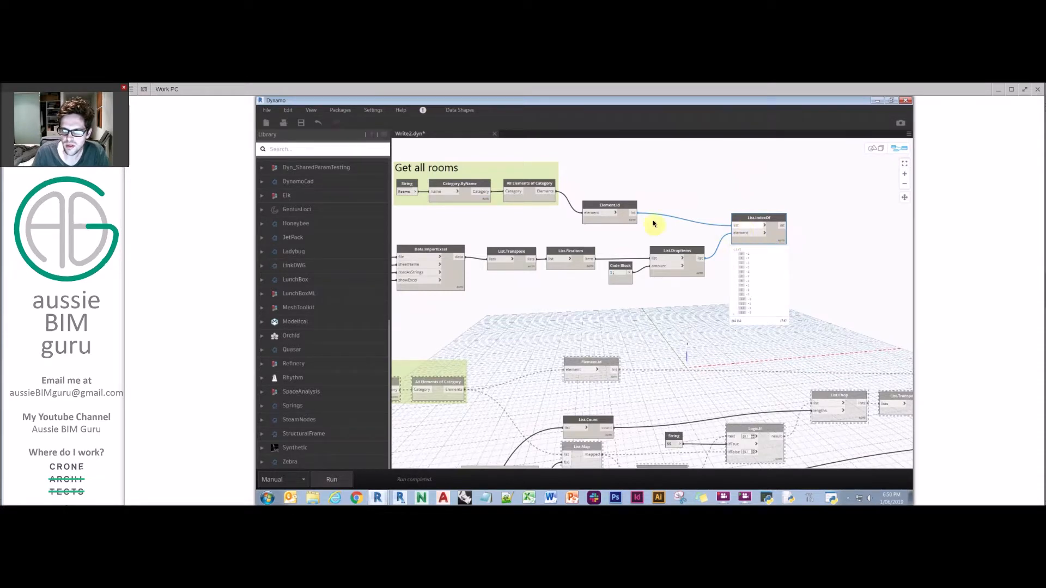
{"action": "mouse_move", "coordinate": [633, 232]}
- Insert a String from Object node between Element.Id and the list input of List.IndexOf, and rerun the graph to check the indices
{"action": "right_click", "coordinate": [682, 208]}
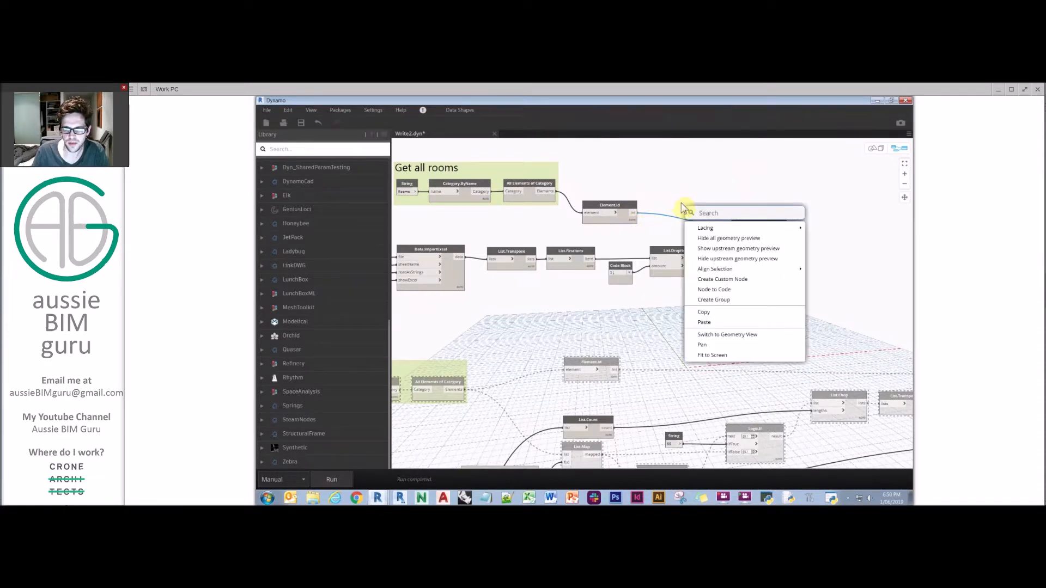
{"action": "type", "text": "string"}
{"action": "left_click", "coordinate": [730, 243]}
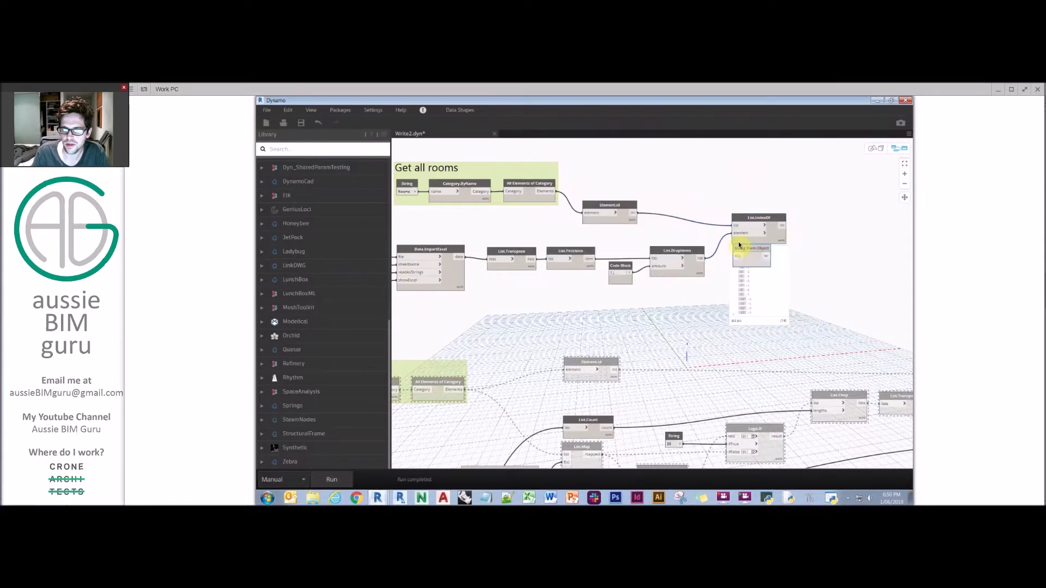
{"action": "left_click_drag", "start_coordinate": [739, 249], "coordinate": [664, 195]}
{"action": "left_click", "coordinate": [633, 212]}
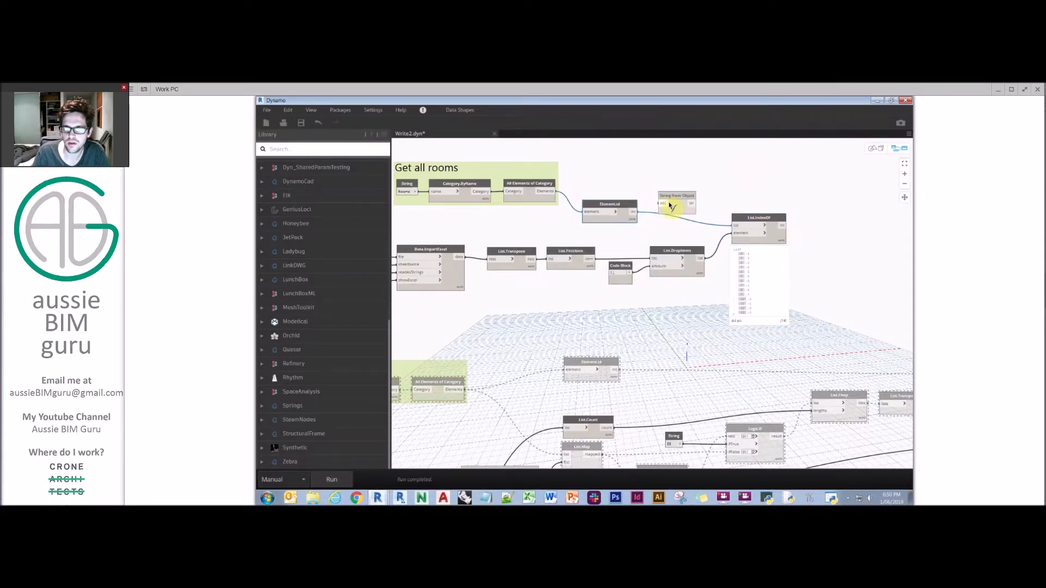
{"action": "left_click", "coordinate": [661, 203]}
{"action": "left_click", "coordinate": [691, 203]}
{"action": "left_click", "coordinate": [735, 225]}
{"action": "left_click", "coordinate": [332, 480]}
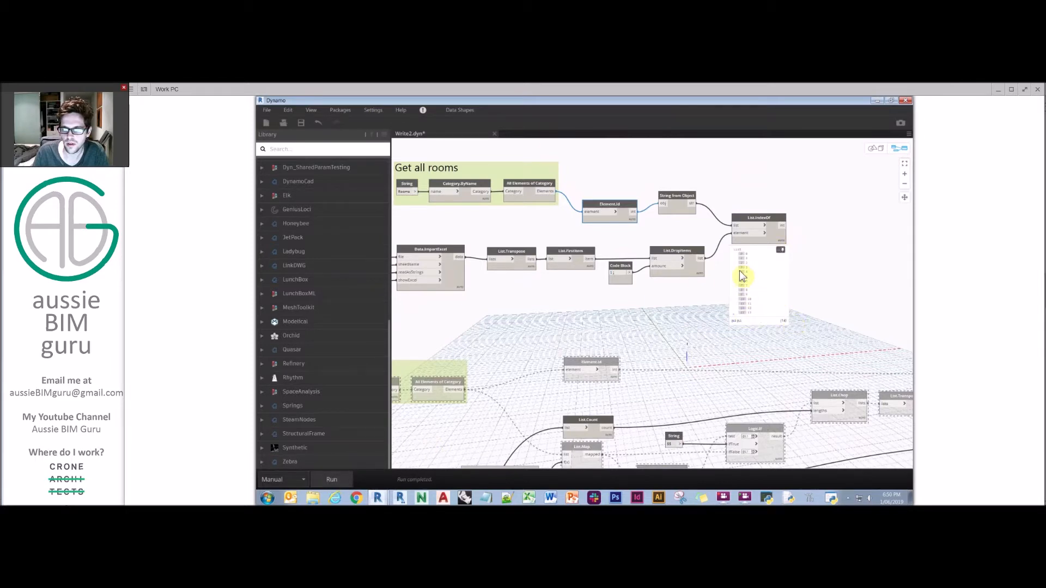
{"action": "scroll", "coordinate": [730, 229], "scroll_direction": "up", "scroll_amount": 2}
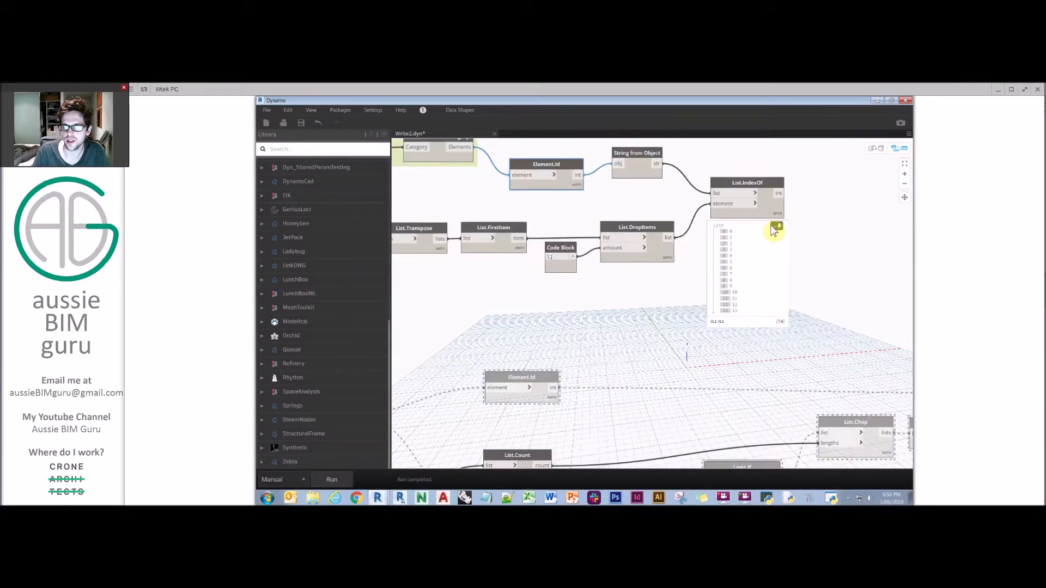
- Line up the String from Object and Element.Id nodes and move them down level with the List.IndexOf list input
{"action": "left_click", "coordinate": [632, 163]}
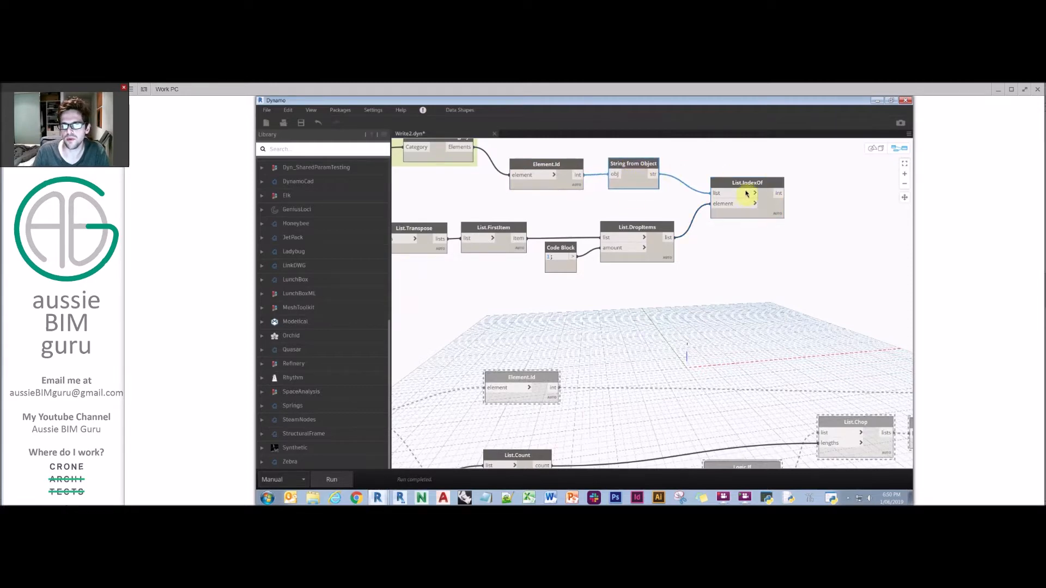
{"action": "middle_click_drag", "start_coordinate": [666, 168], "coordinate": [700, 246]}
{"action": "left_click_drag", "start_coordinate": [702, 281], "coordinate": [597, 220]}
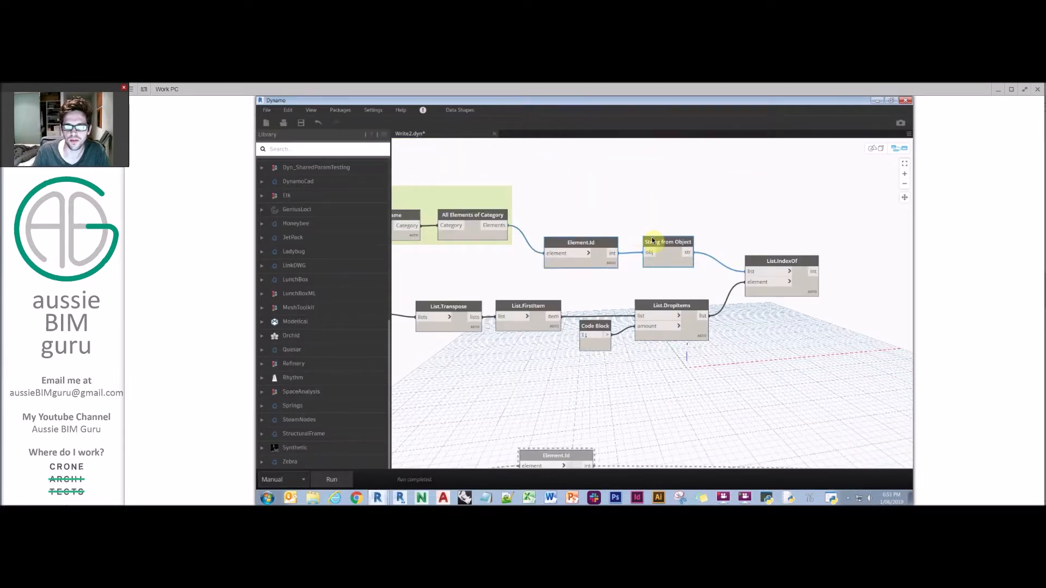
{"action": "left_click_drag", "start_coordinate": [660, 256], "coordinate": [663, 278]}
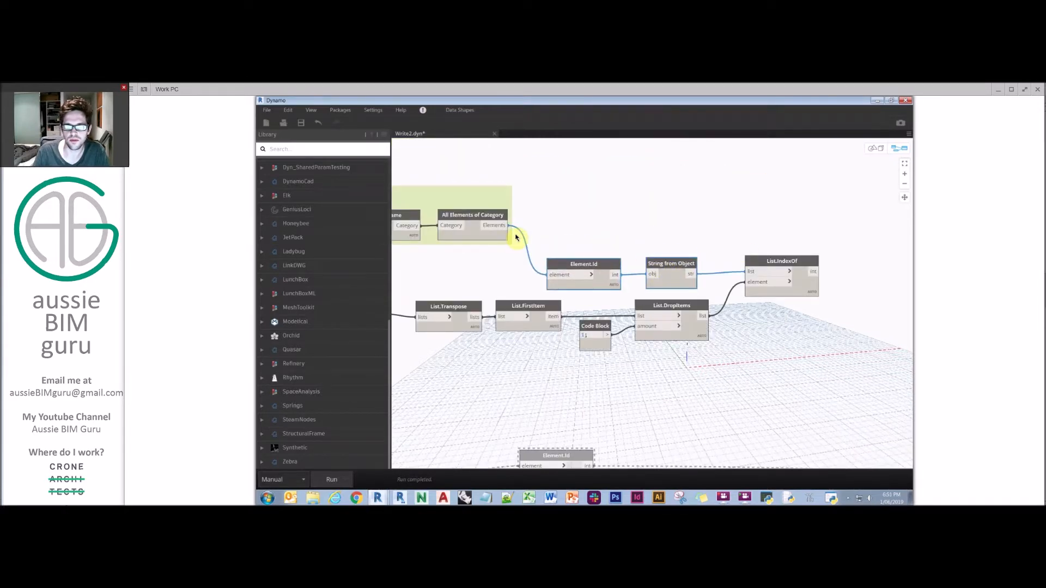
- Add a List.GetItemAtIndex node with the room elements wired into its list and the List.IndexOf output into its index
{"action": "right_click", "coordinate": [664, 205]}
{"action": "type", "text": "get item at"}
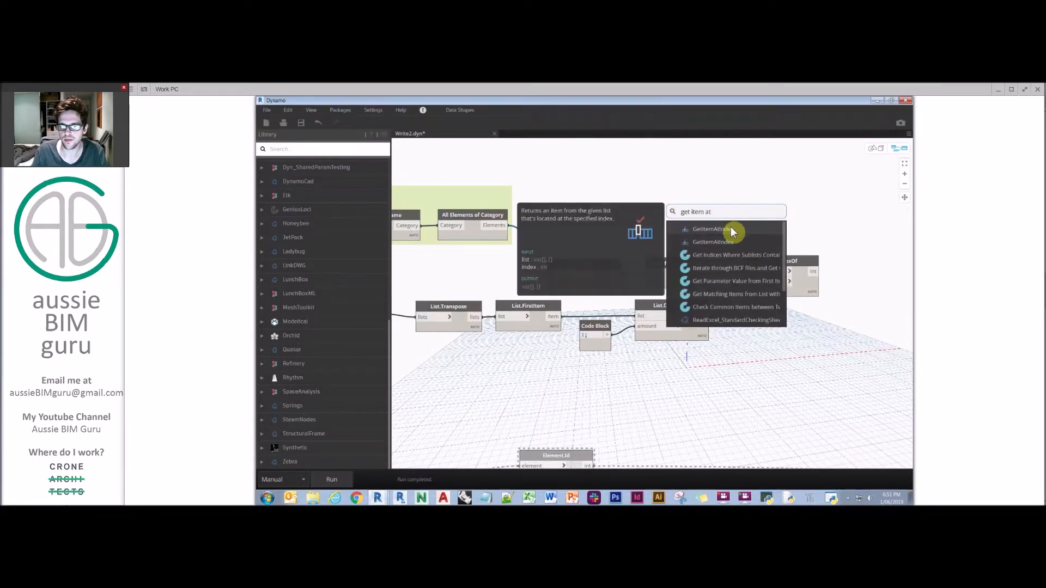
{"action": "left_click", "coordinate": [730, 228]}
{"action": "left_click_drag", "start_coordinate": [747, 231], "coordinate": [847, 214]}
{"action": "left_click", "coordinate": [495, 225]}
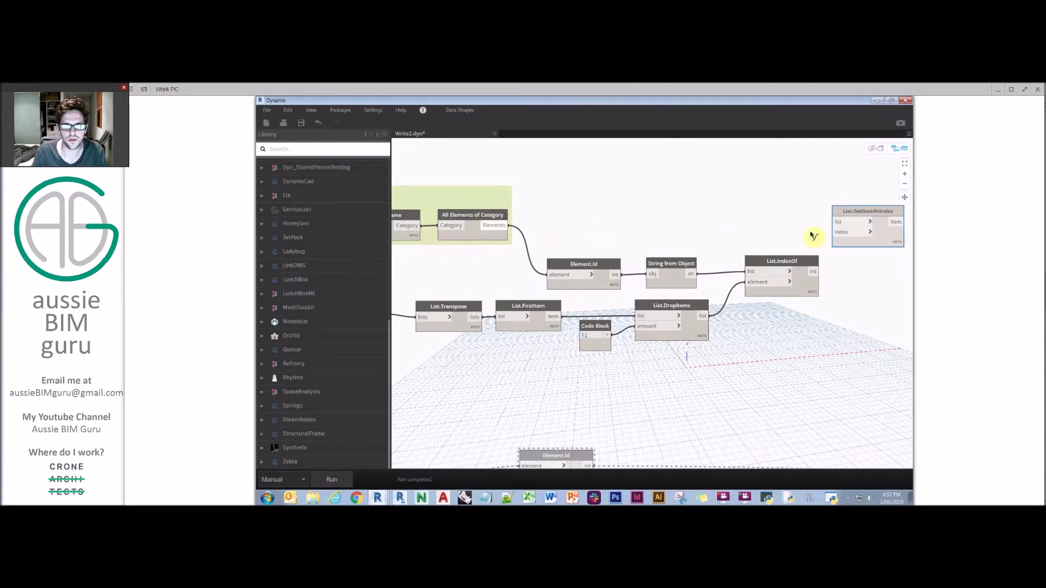
{"action": "left_click", "coordinate": [838, 222]}
{"action": "left_click_drag", "start_coordinate": [848, 214], "coordinate": [857, 216]}
{"action": "left_click", "coordinate": [853, 235]}
{"action": "left_click", "coordinate": [812, 271]}
- Run the graph and preview the rooms output by List.GetItemAtIndex
{"action": "middle_click_drag", "start_coordinate": [876, 299], "coordinate": [670, 296]}
{"action": "left_click", "coordinate": [345, 473]}
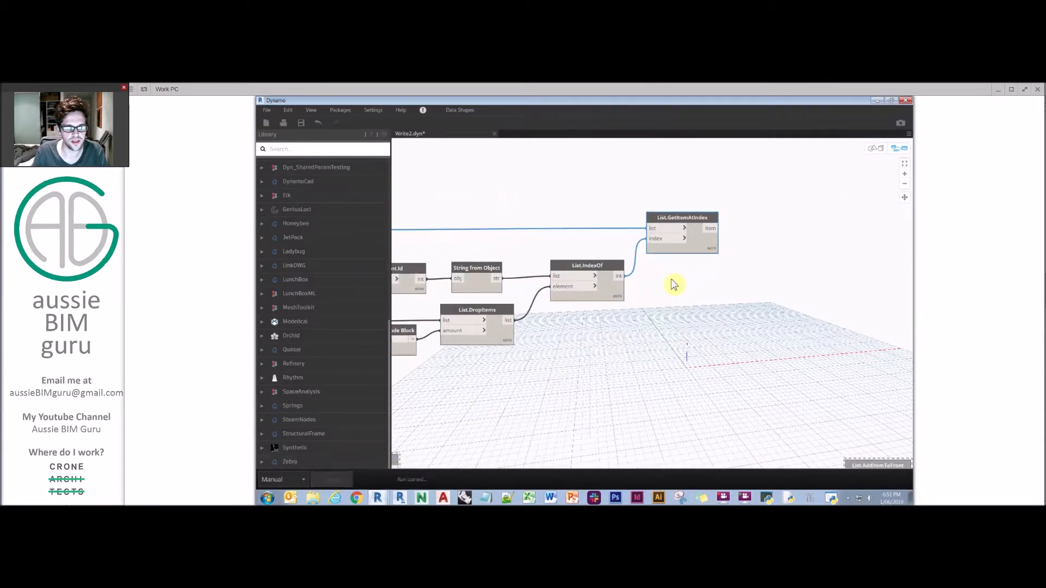
{"action": "mouse_move", "coordinate": [711, 262]}
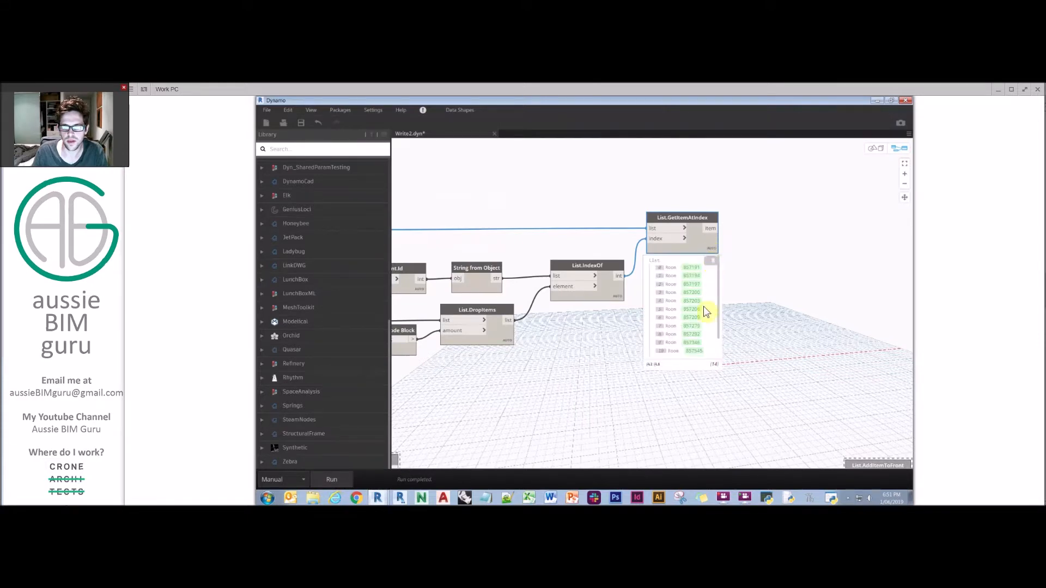